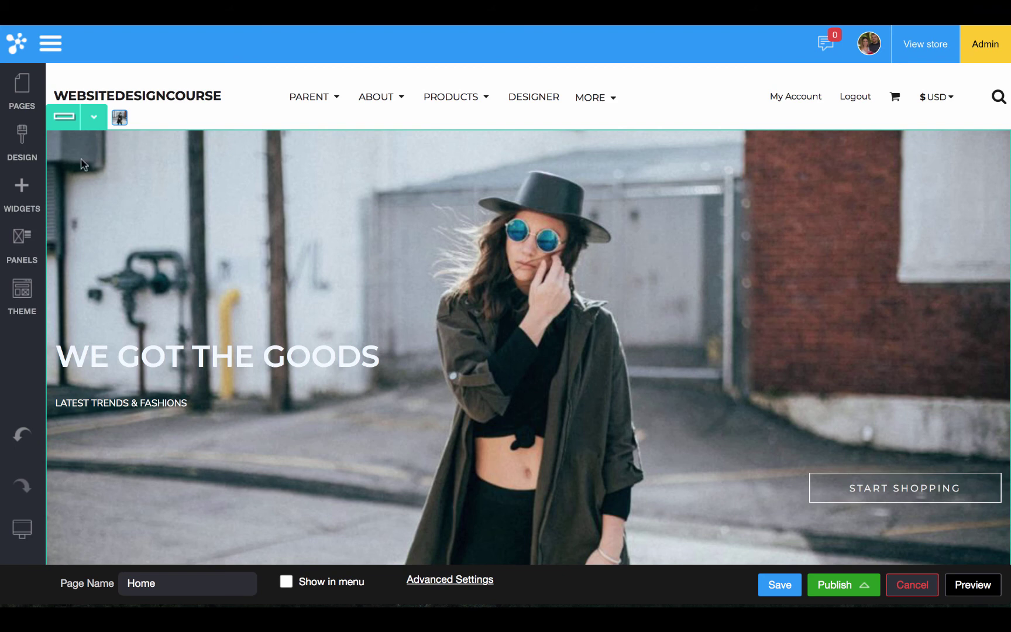
- Add a 1 Column row above the hero banner and set its number of fluid columns to 2
click(24, 198)
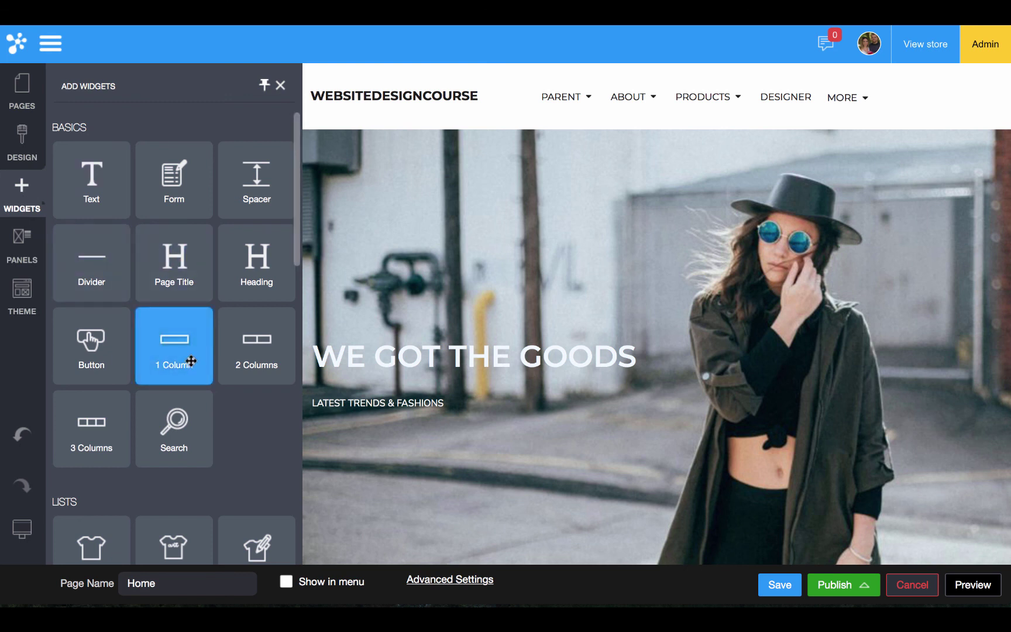
drag(191, 360, 323, 139)
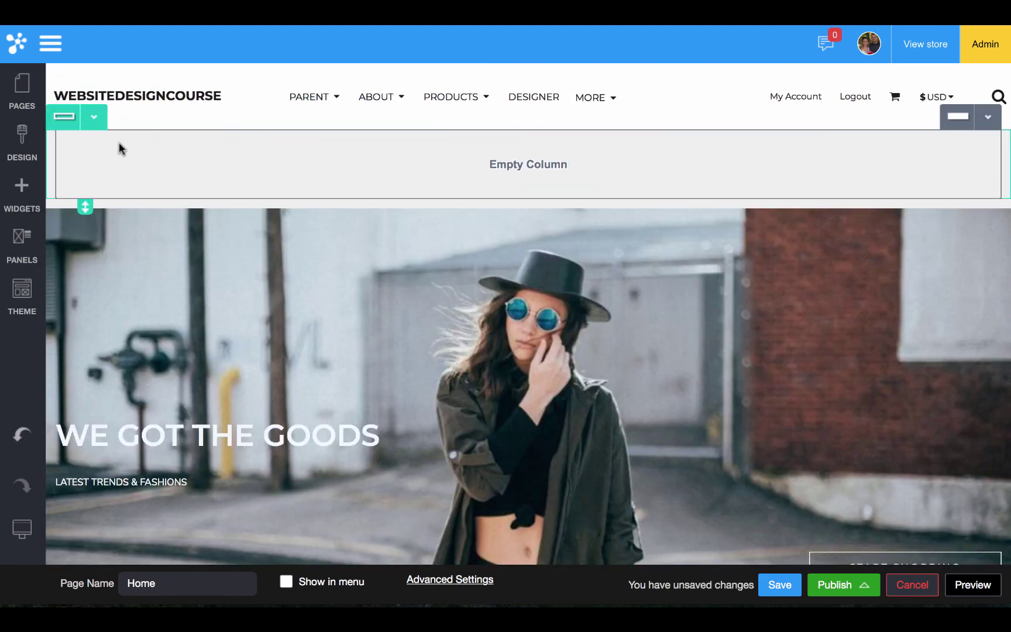
click(94, 118)
click(92, 146)
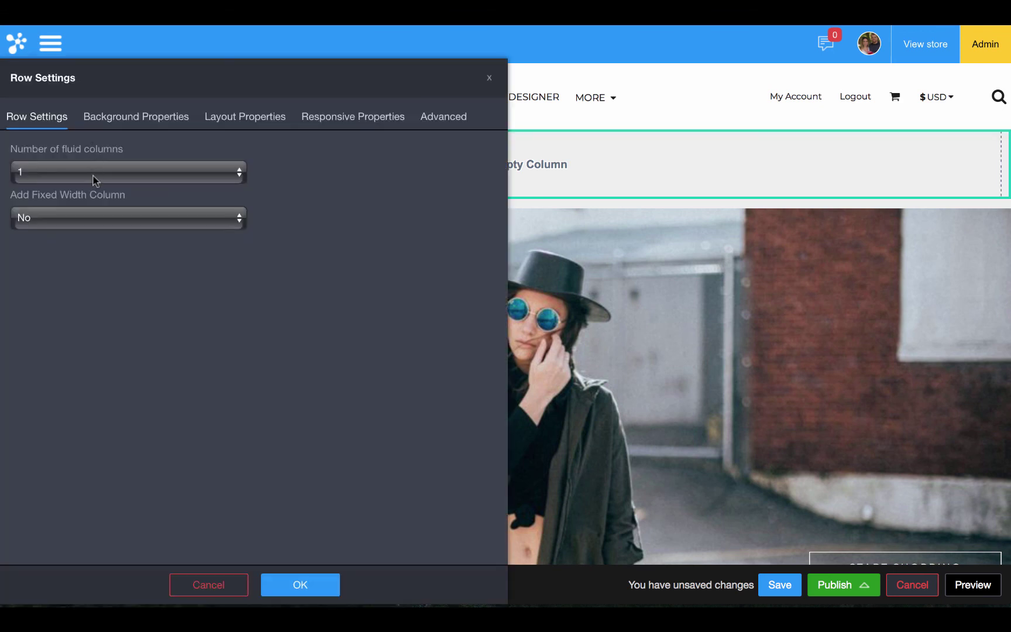
click(101, 175)
click(95, 185)
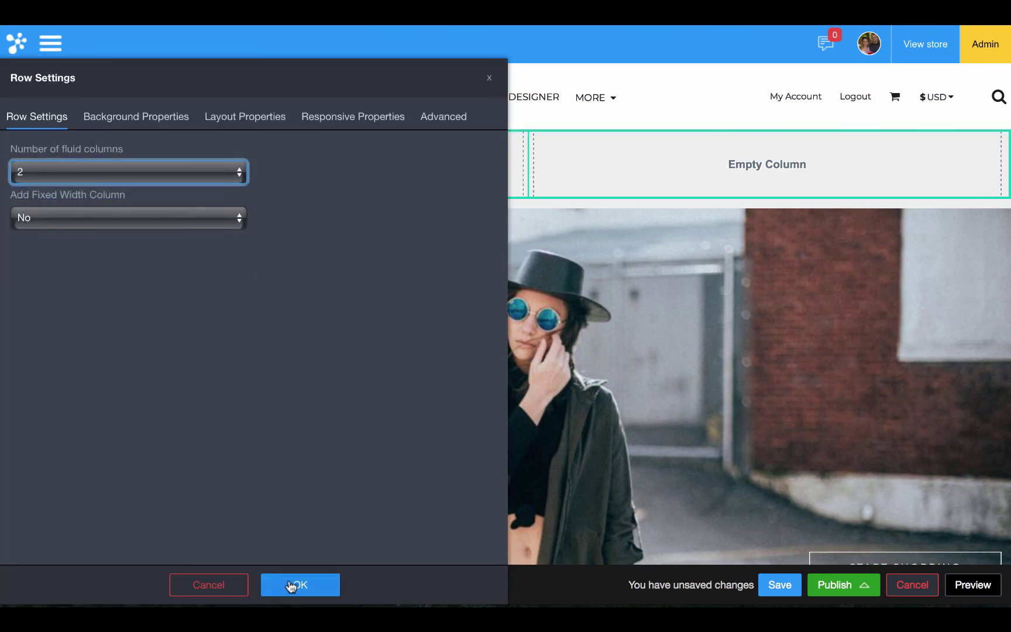
click(290, 585)
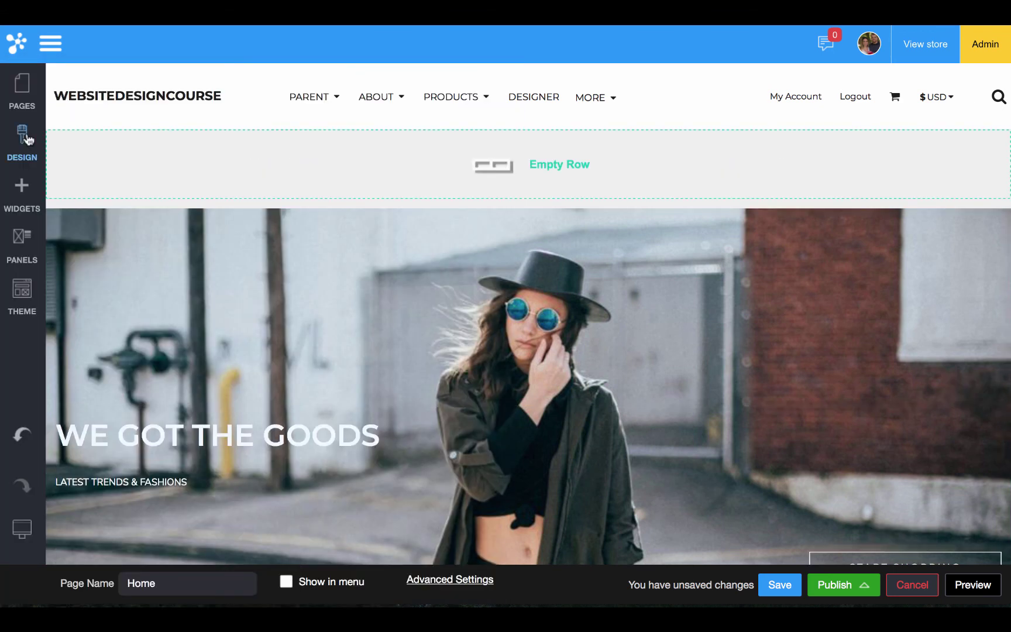
- Add a Heading widget to the new row's first column with the text "GET YOUR CUSTOM T-SHIRTS"
click(21, 187)
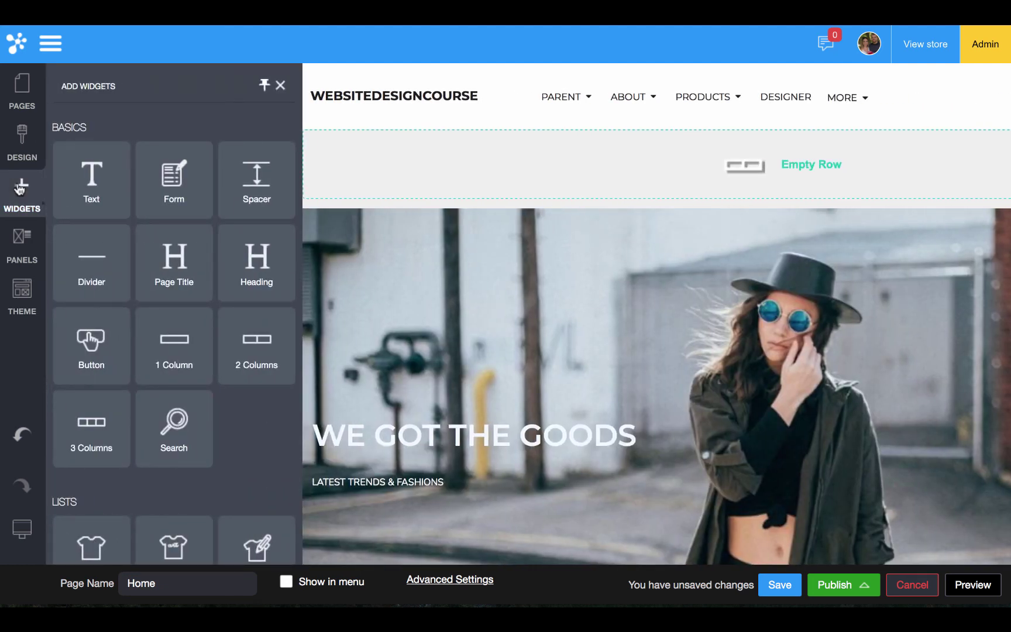
drag(255, 252, 276, 179)
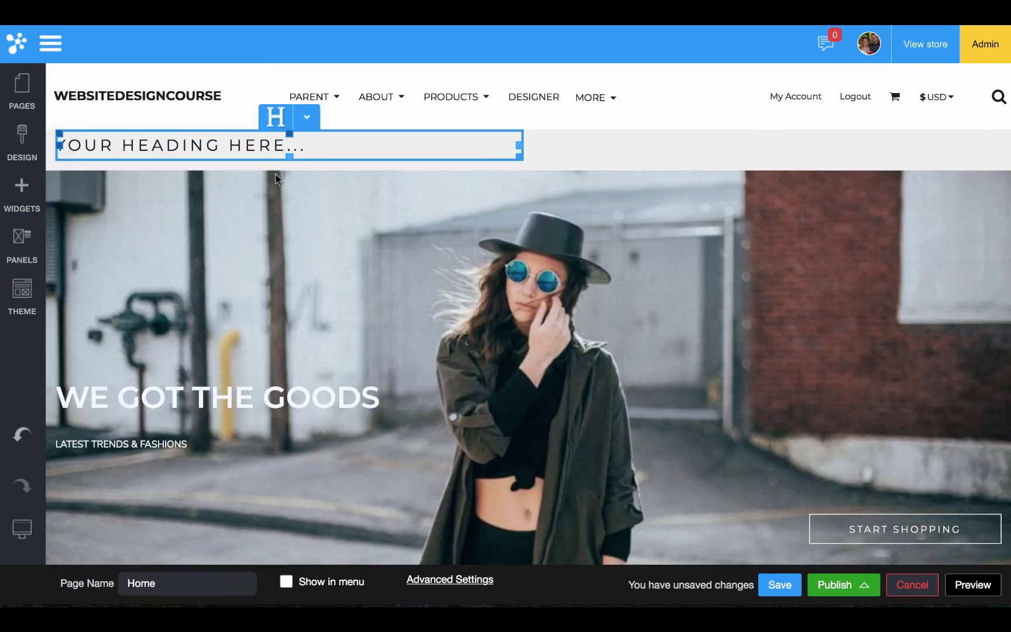
double_click(263, 145)
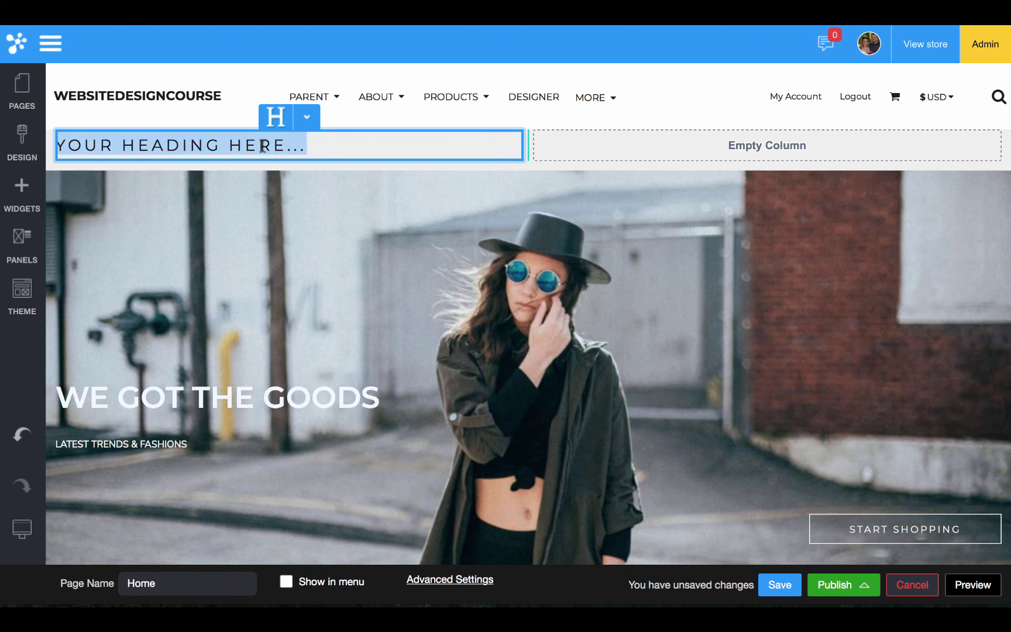
text(GET Y)
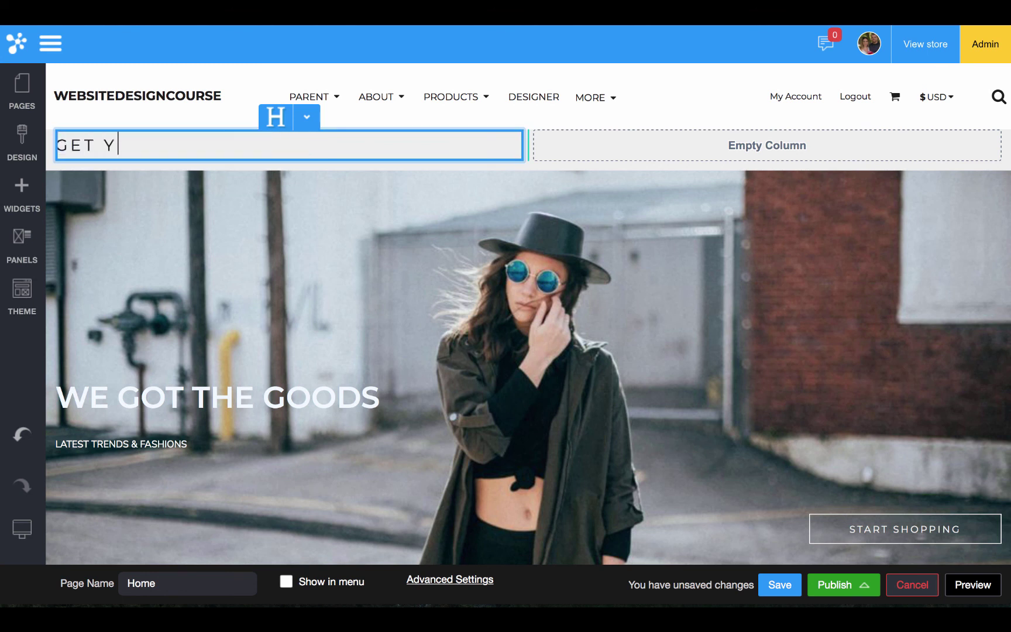
text(OUR CUSTOM T-SHIRTS)
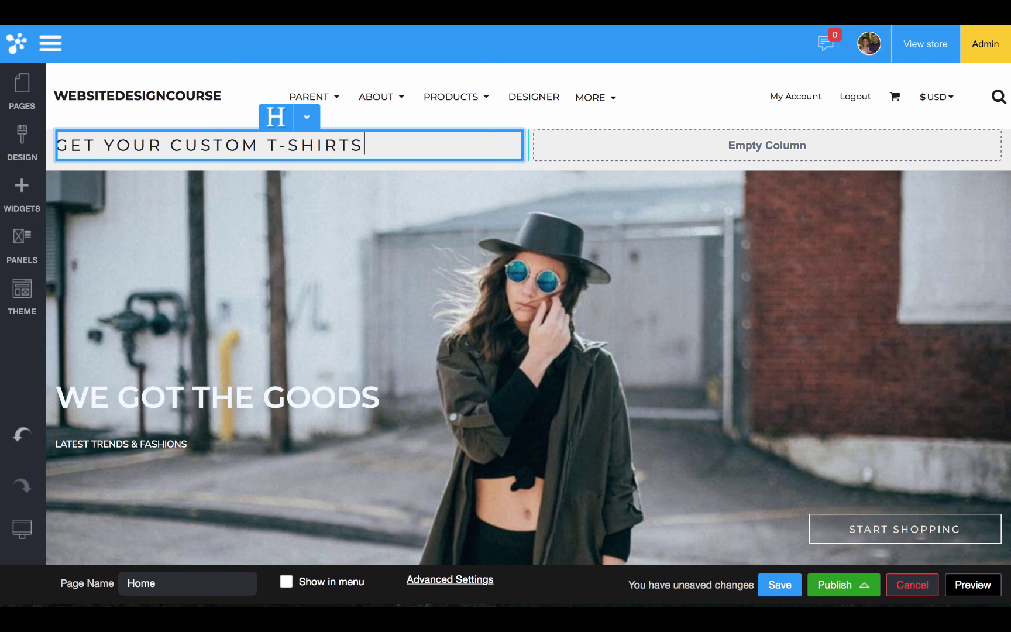
click(309, 121)
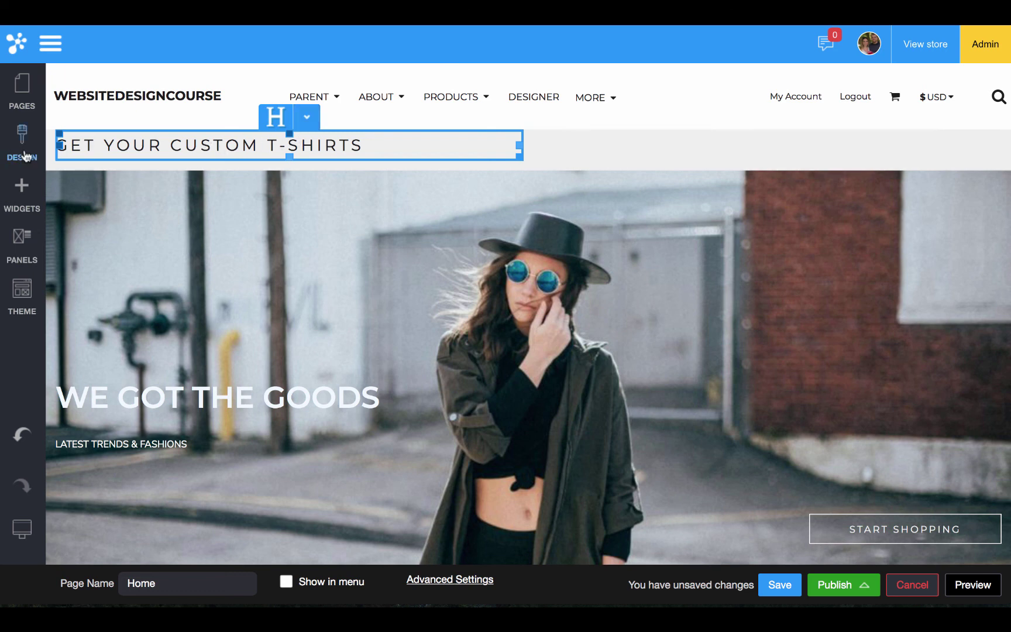
- Add a Button widget beneath the custom T-shirts heading, keeping its default settings
click(22, 191)
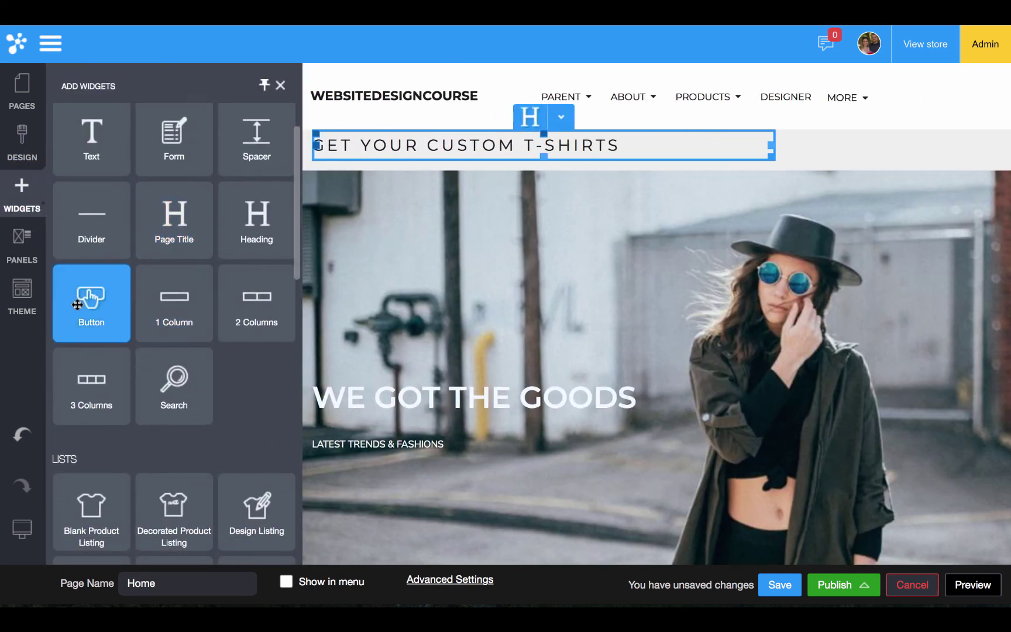
drag(88, 295, 244, 149)
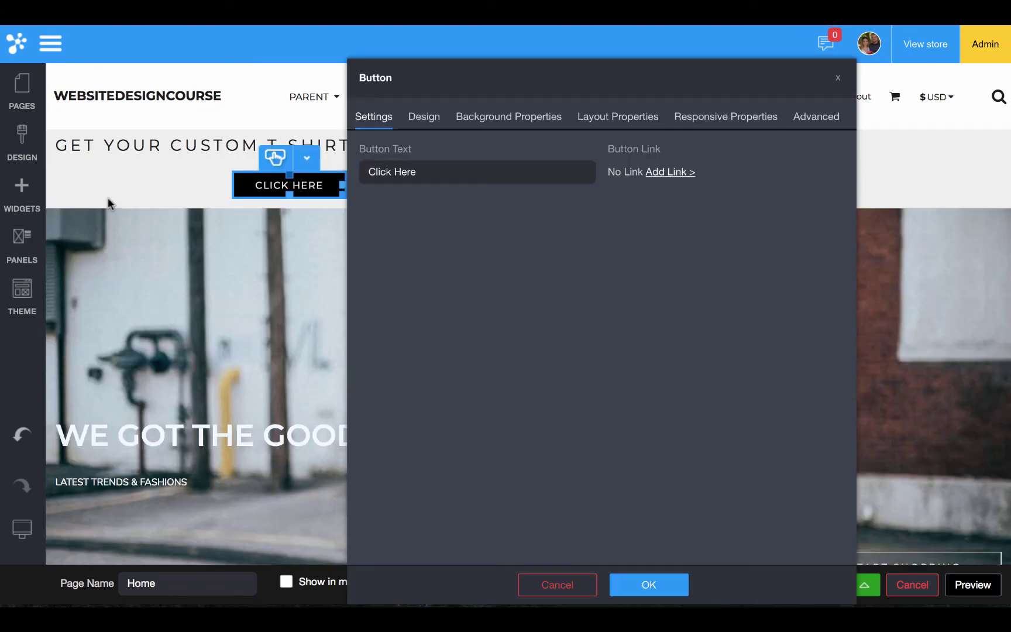
click(108, 198)
- Add an Image widget below the button using the lacrosse photo from the theme images, and shrink it within the column
click(23, 188)
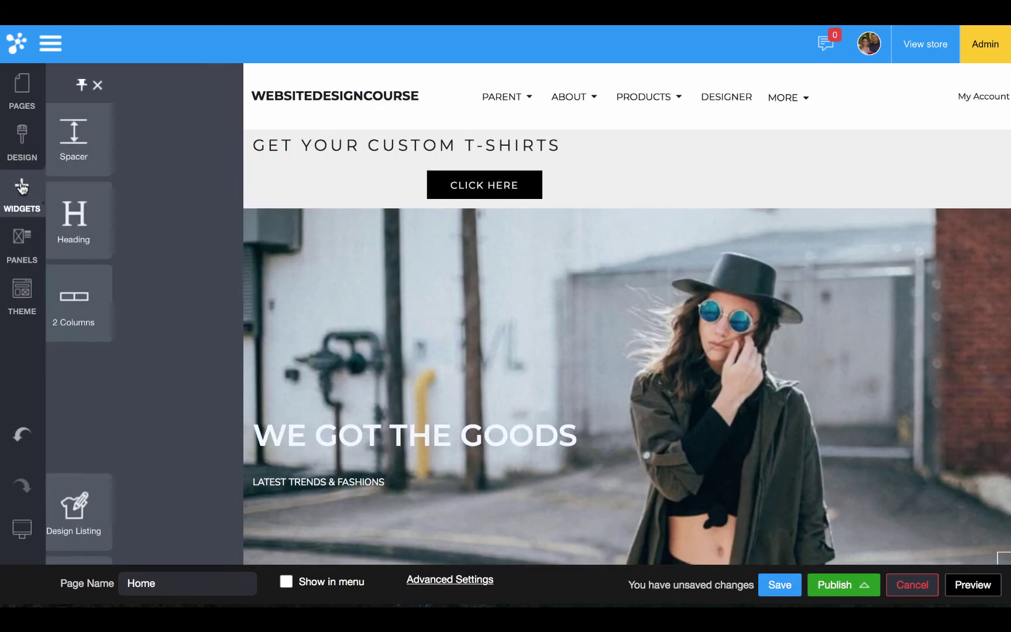
scroll(147, 267, down, 3)
drag(91, 477, 282, 183)
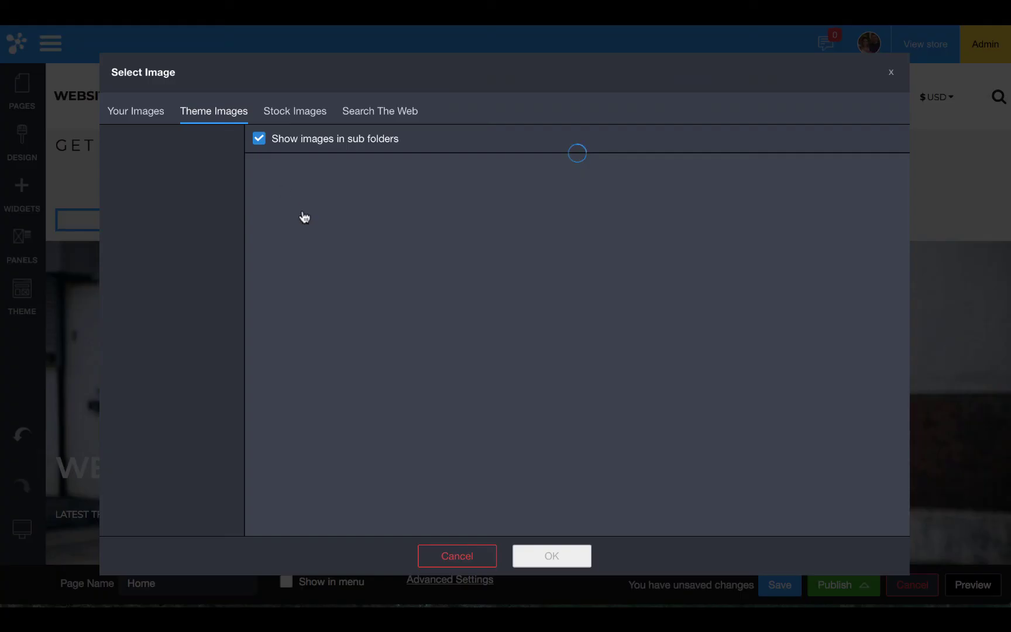
click(312, 351)
click(561, 555)
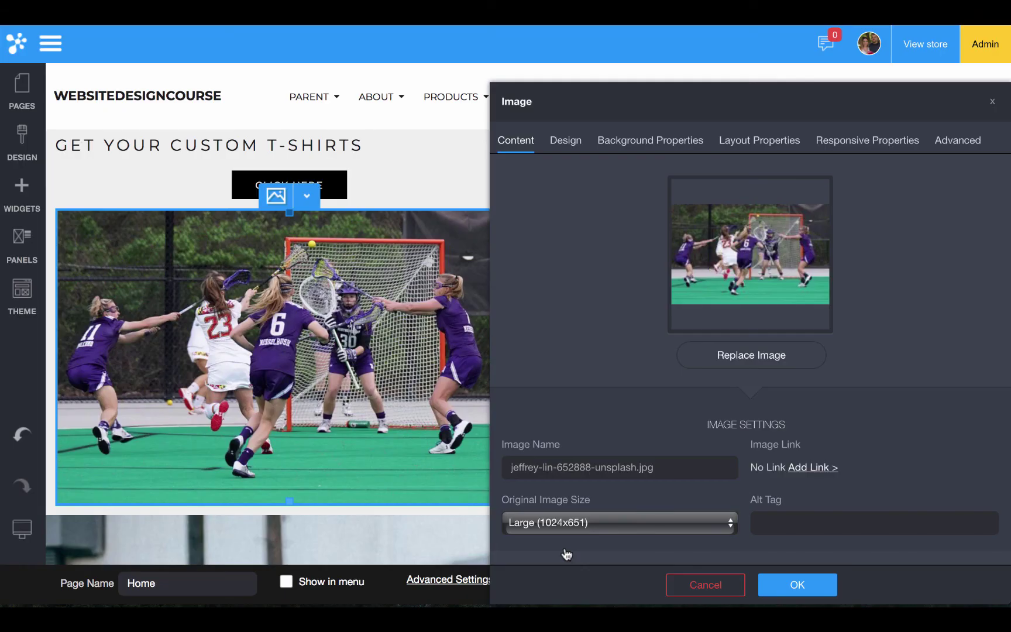
click(798, 585)
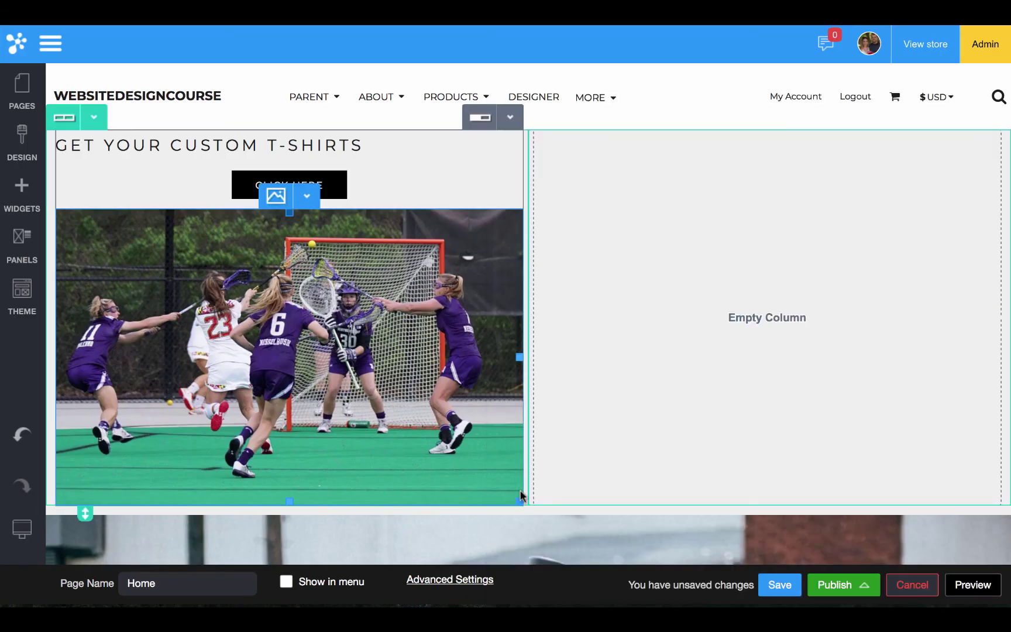
drag(517, 502, 423, 377)
- Change the custom T-shirts heading's font to Montserrat Alternates in its design settings
click(205, 139)
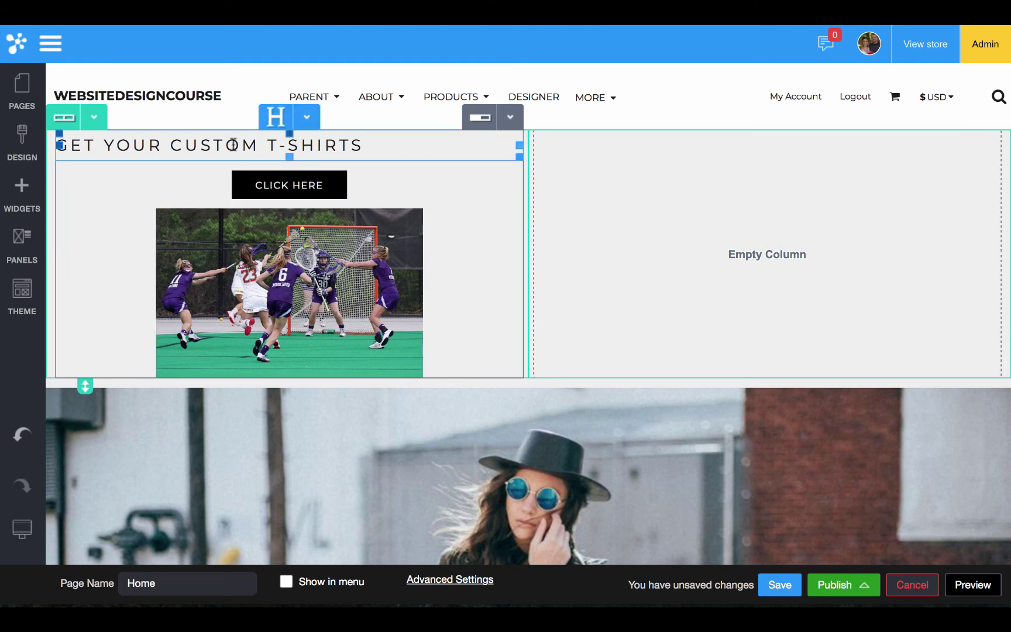
click(306, 117)
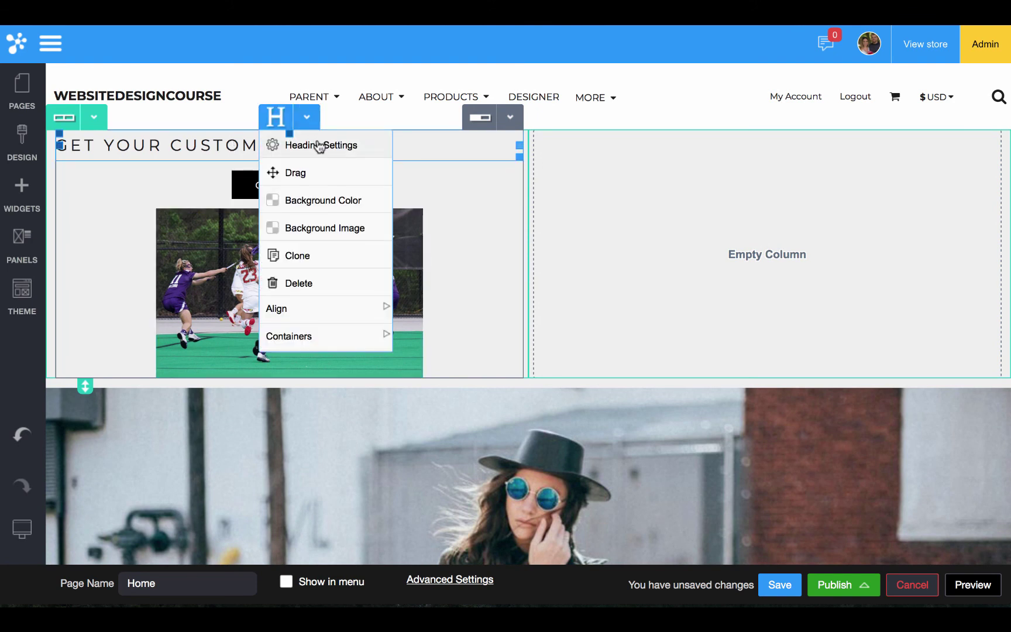
click(319, 147)
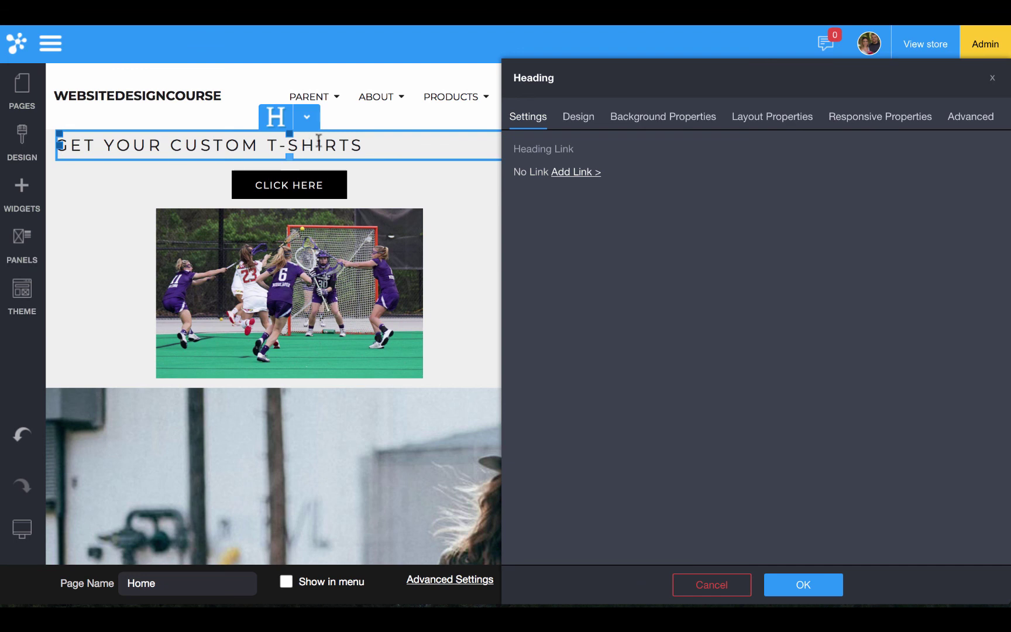
click(584, 129)
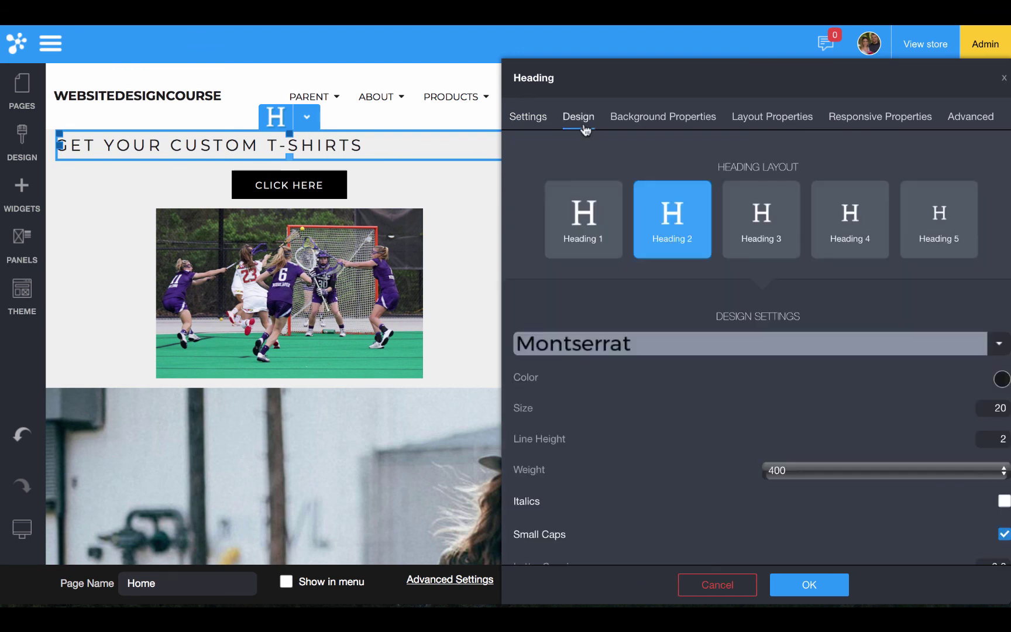
click(654, 351)
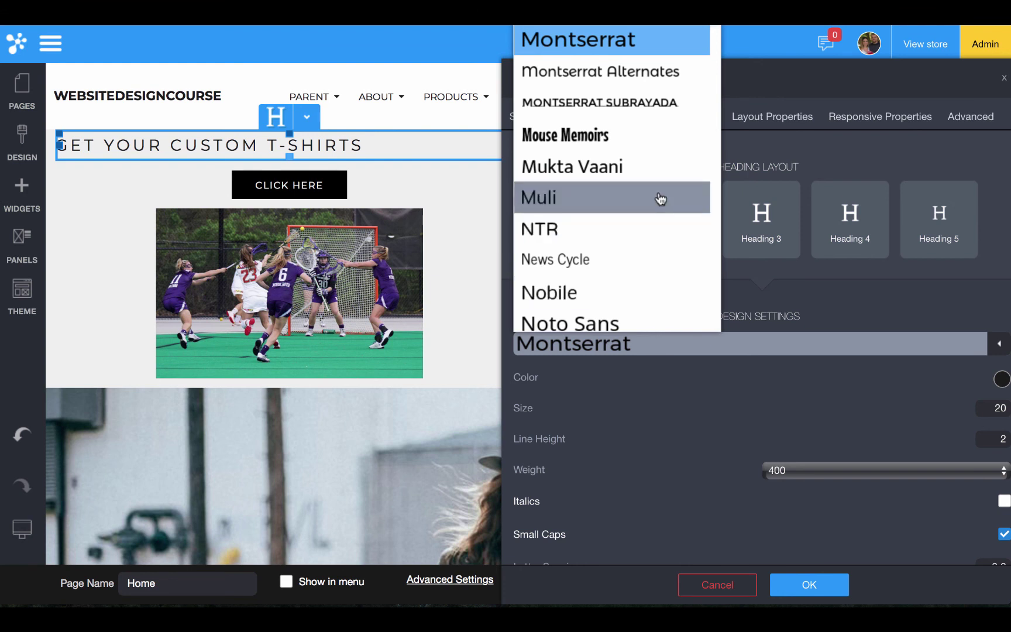
click(646, 85)
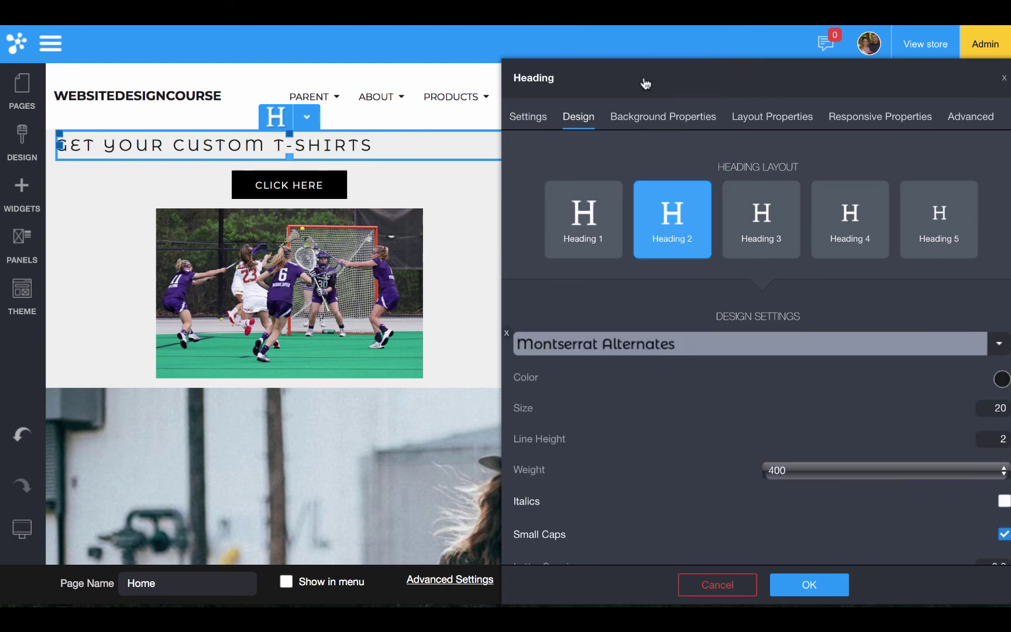
- Set the custom T-shirts heading's font weight to 600
scroll(794, 391, down, 2)
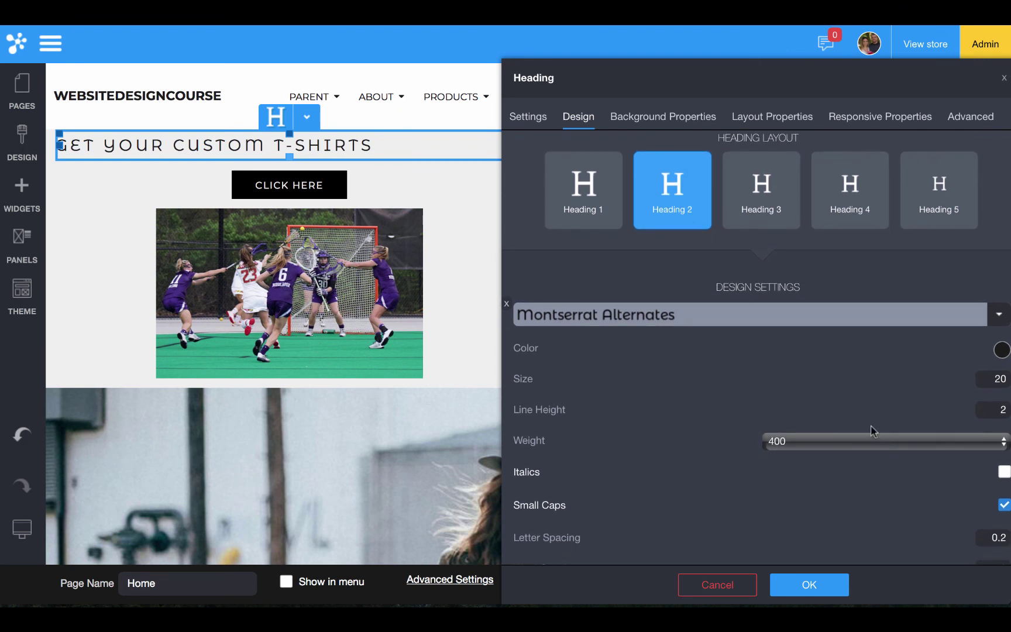
mouse_move(619, 405)
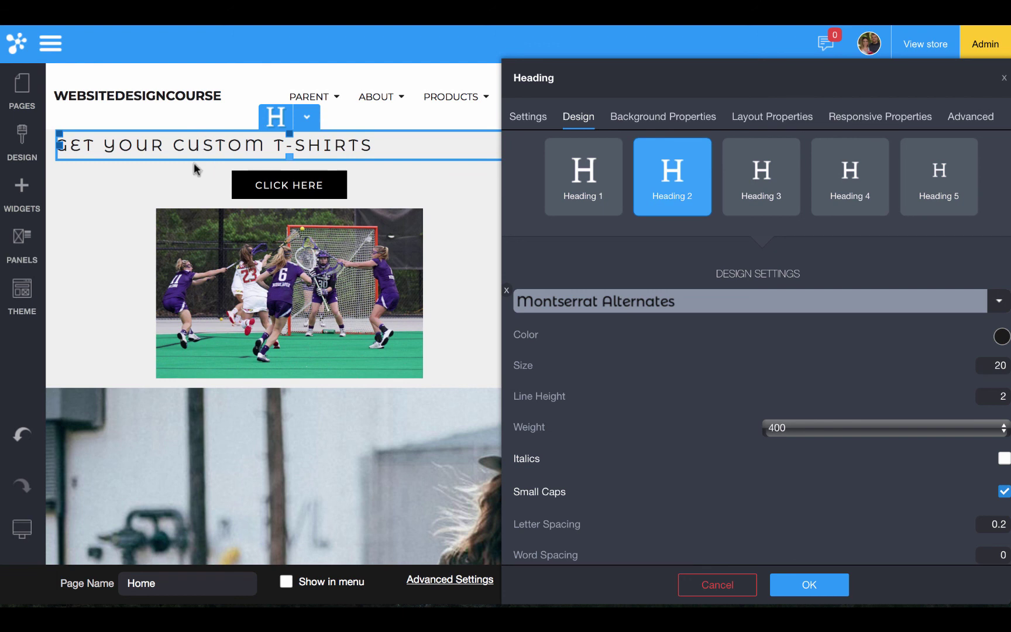
click(802, 428)
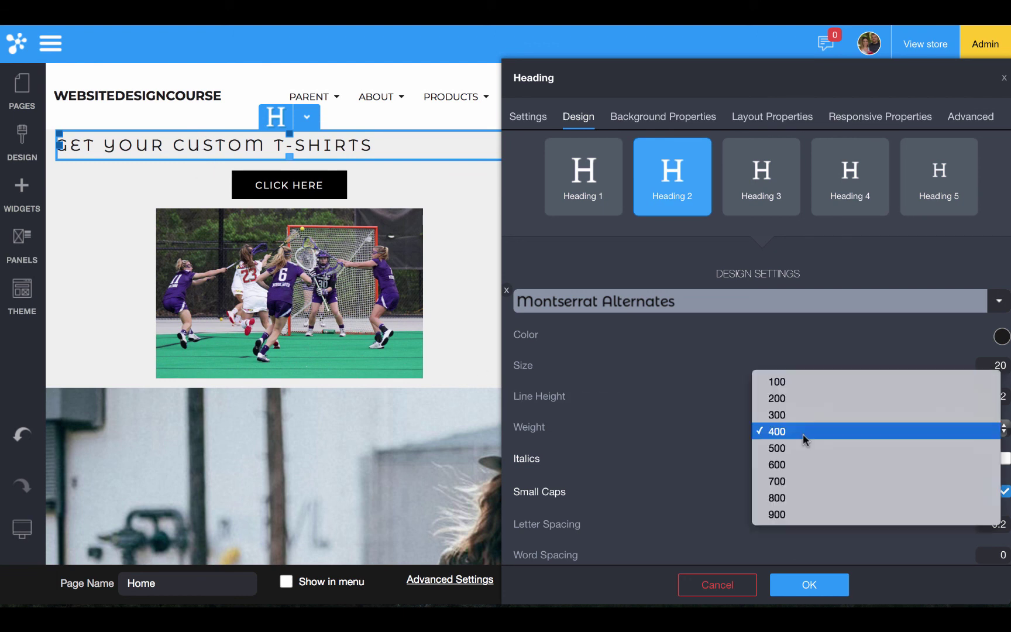
click(802, 465)
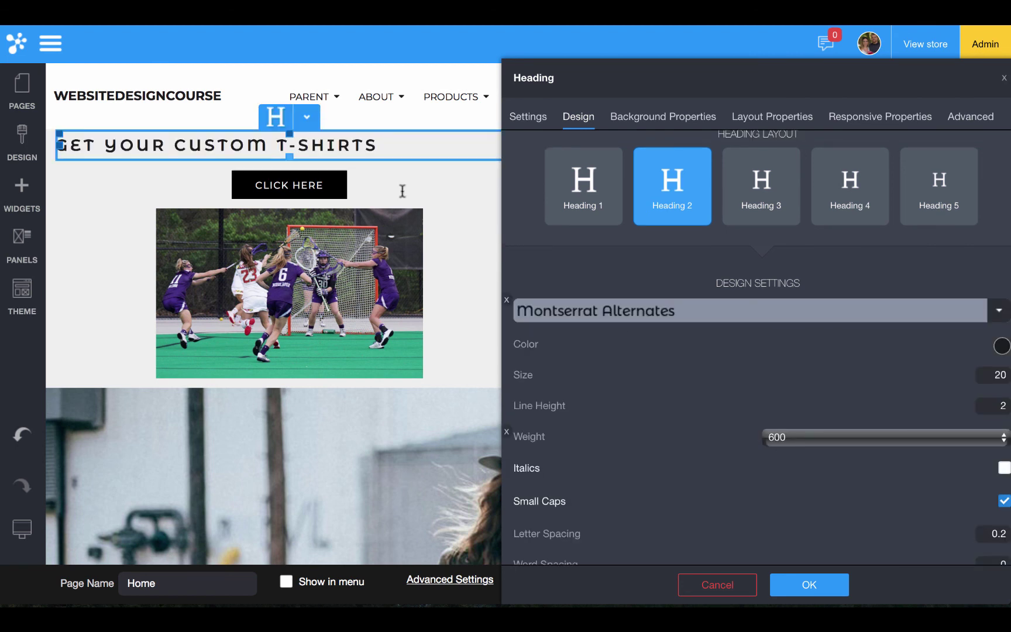
- Reduce the heading's letter spacing to 0.1 and set its text transform to None
scroll(852, 500, down, 2)
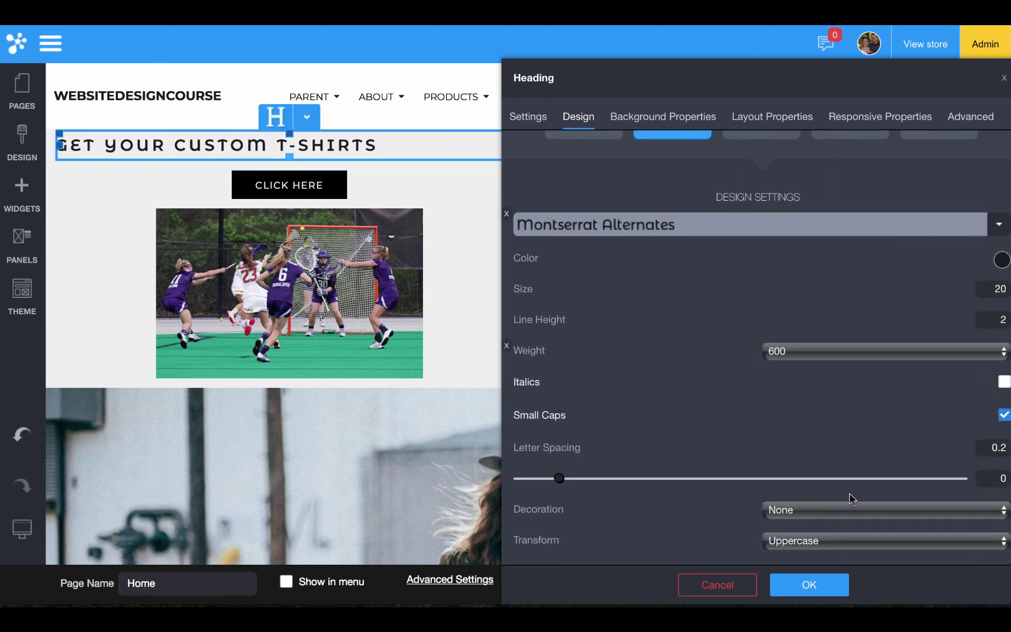
mouse_move(908, 471)
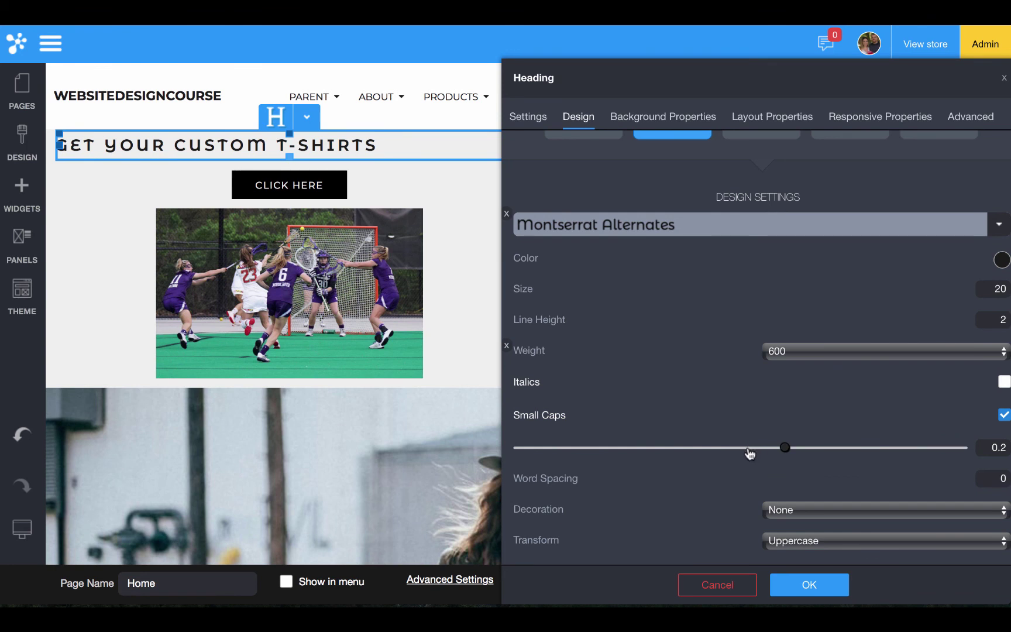
drag(782, 447, 699, 448)
mouse_move(707, 478)
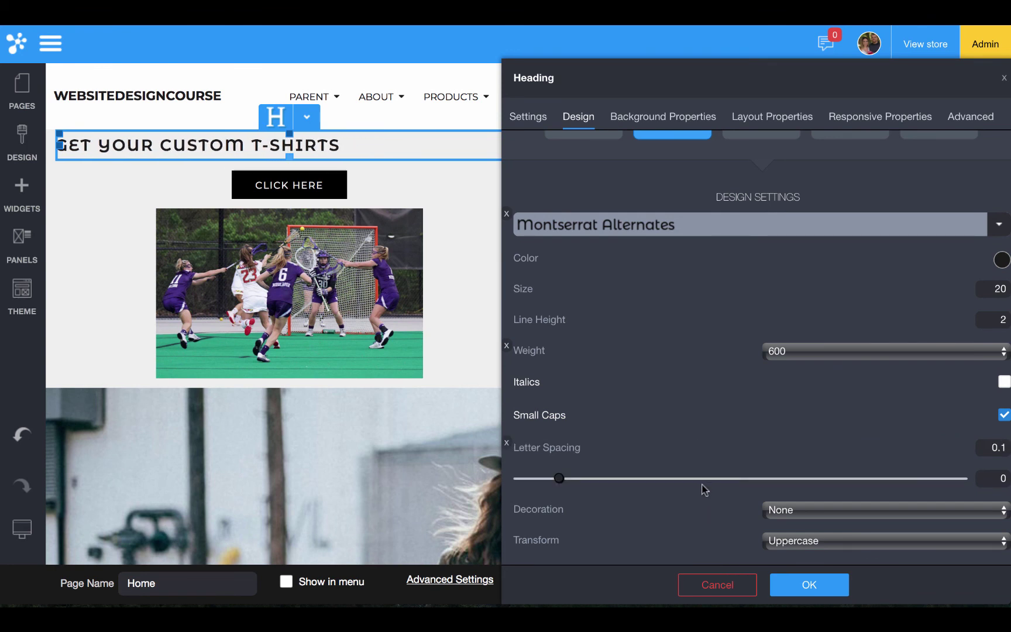
click(819, 543)
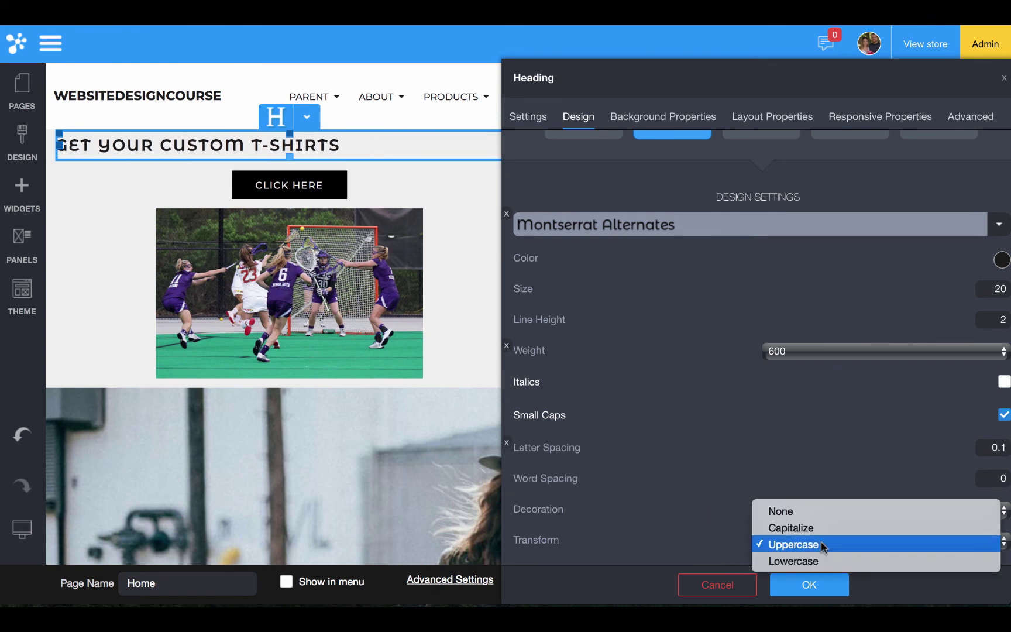
click(818, 511)
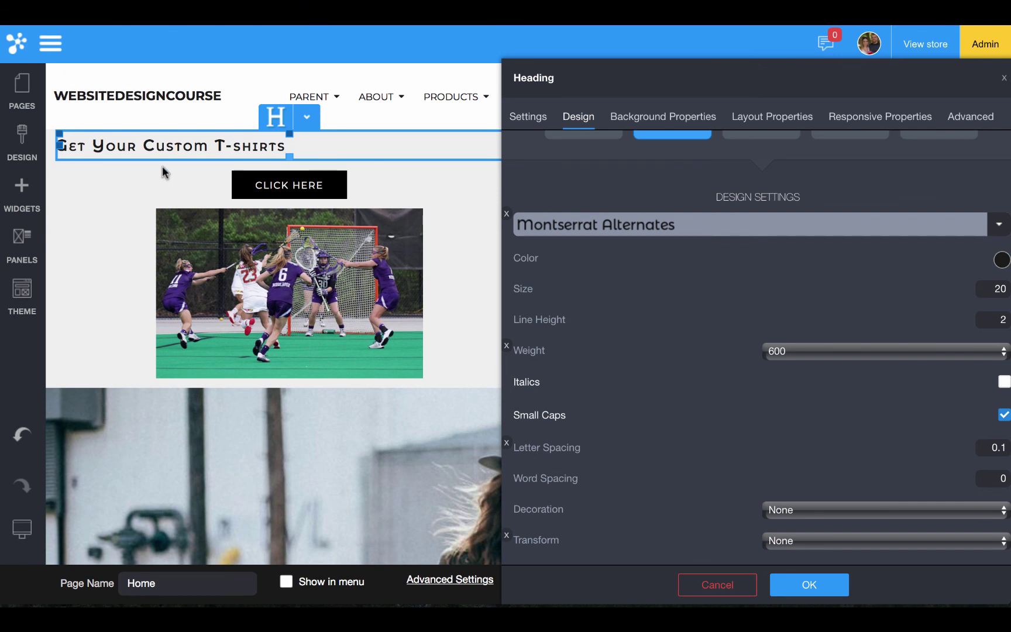
click(334, 185)
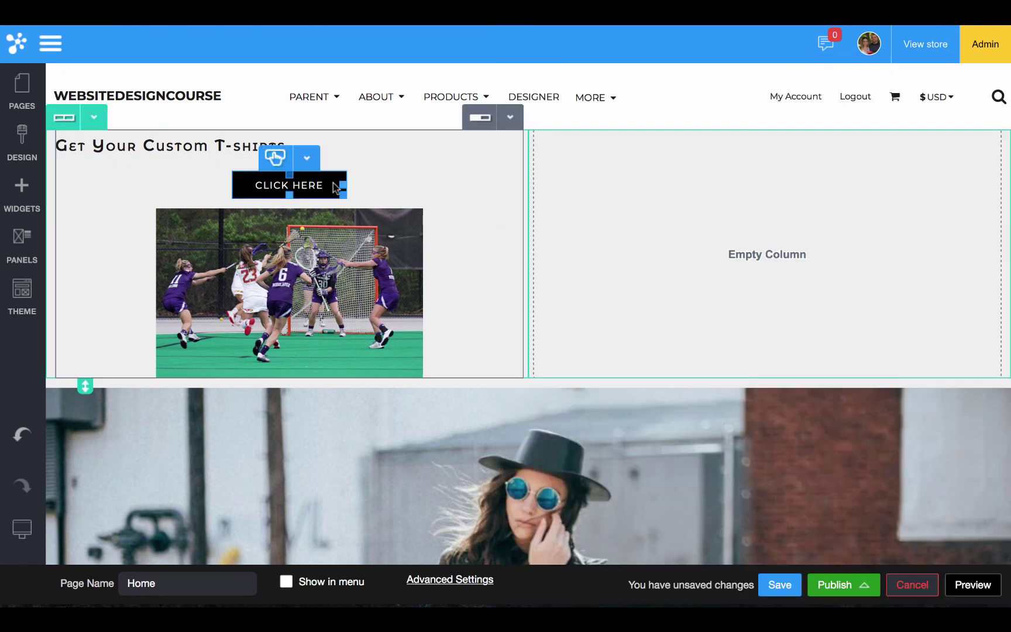
- Review the Click Here button's text design settings and enable Edit Hover for the button
click(335, 186)
click(427, 120)
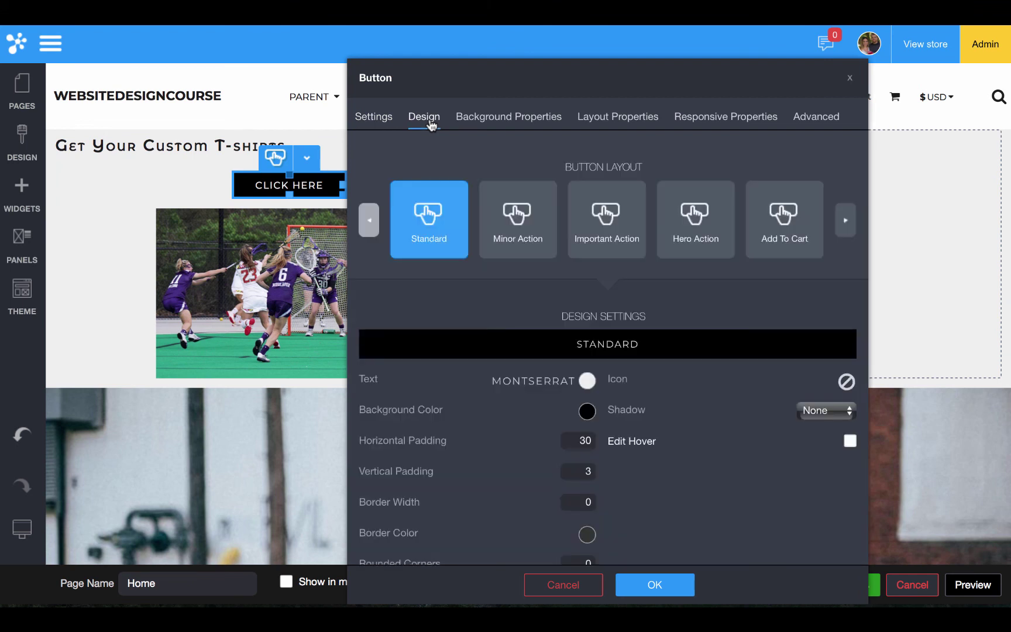
drag(441, 83, 594, 54)
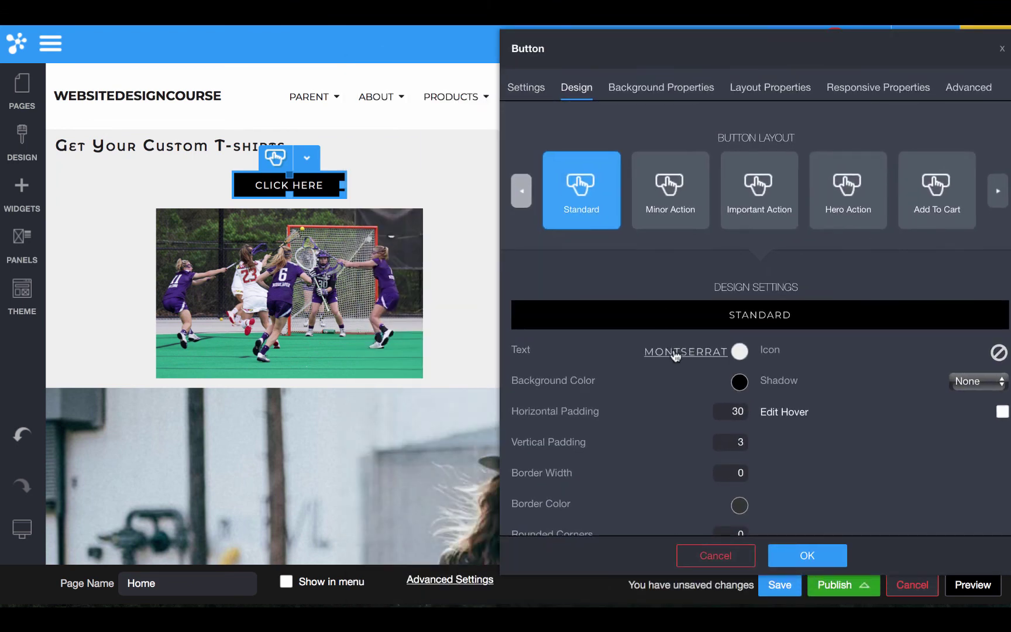
click(672, 353)
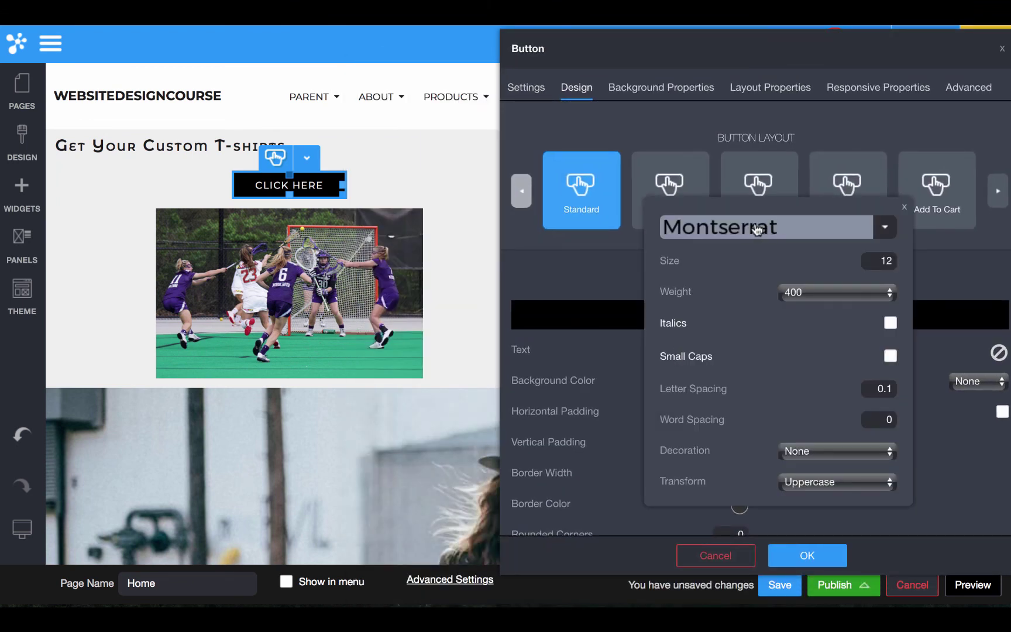
click(615, 261)
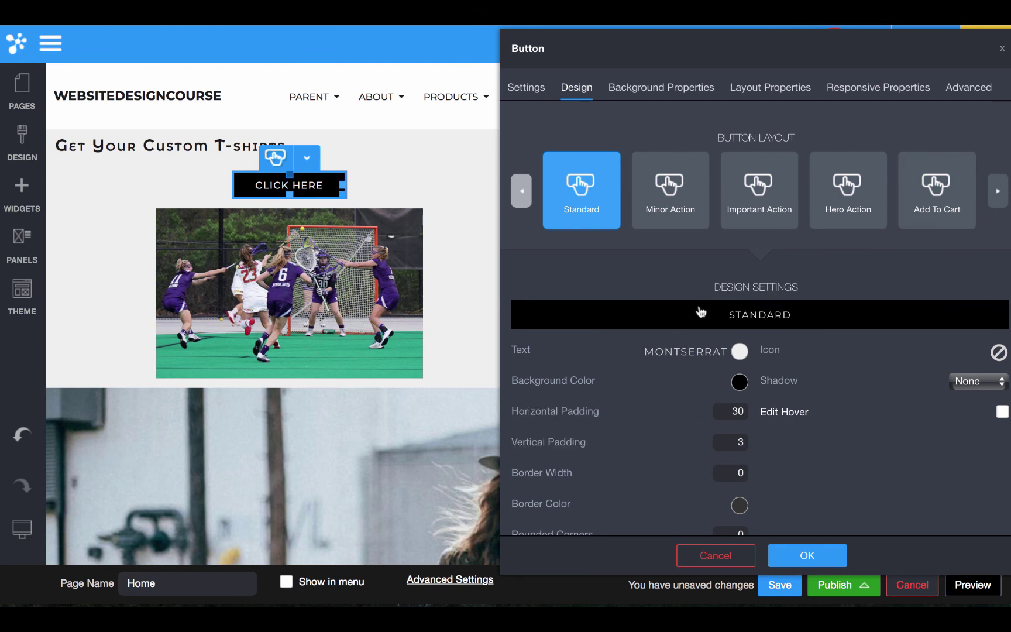
click(1001, 412)
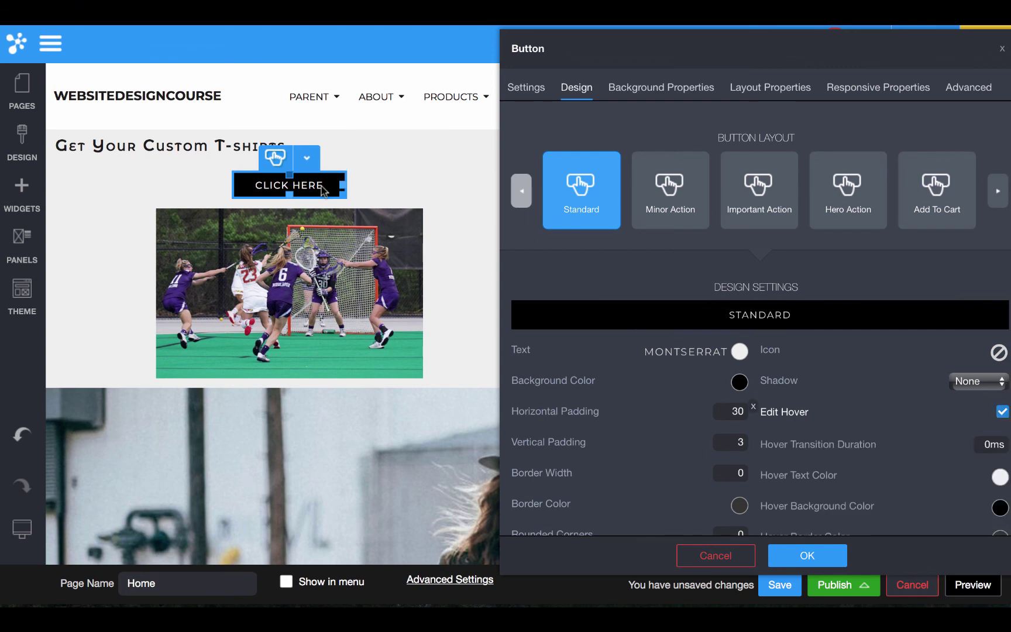
- Apply a grayscale filter effect to the lacrosse image in its design settings
click(329, 242)
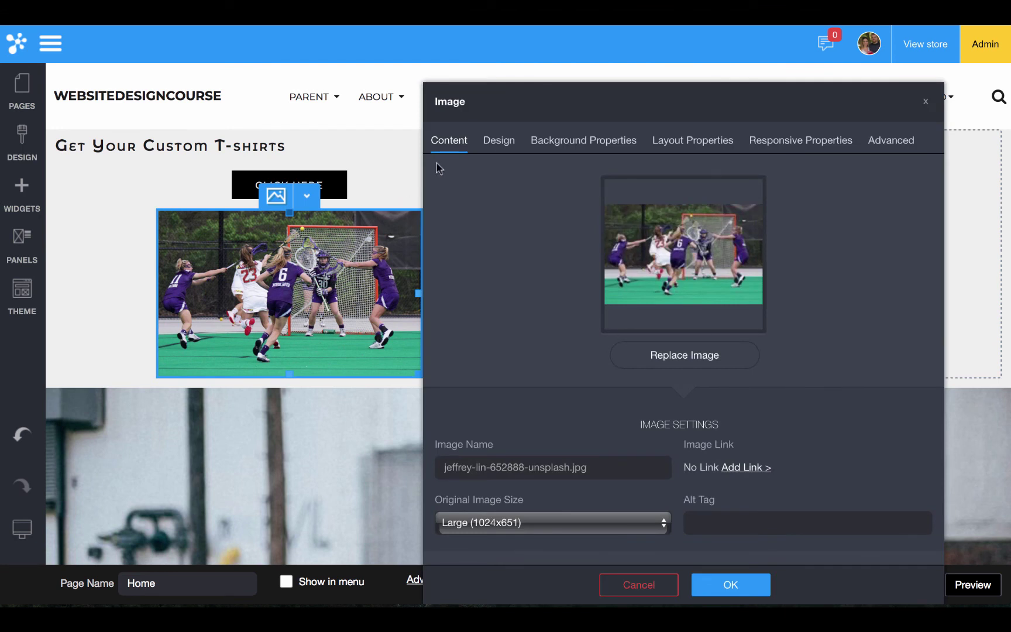
click(490, 146)
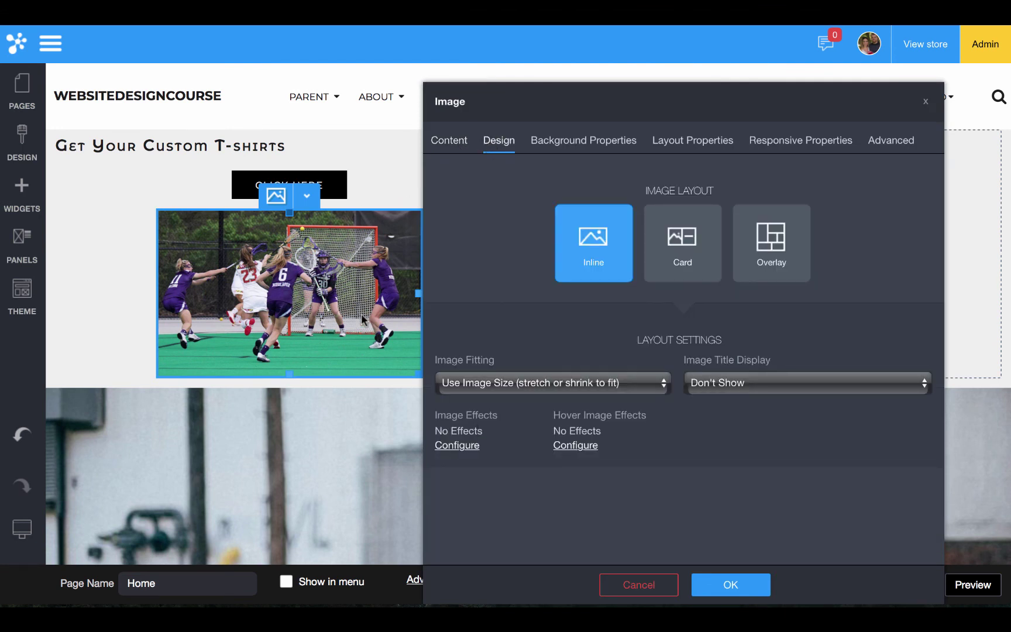
click(448, 448)
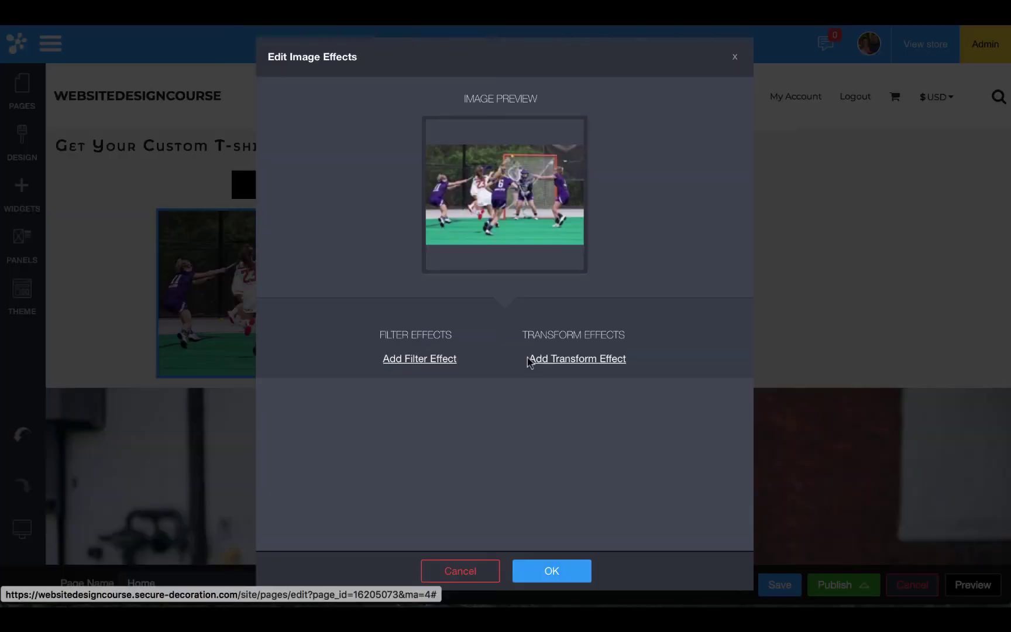
click(416, 366)
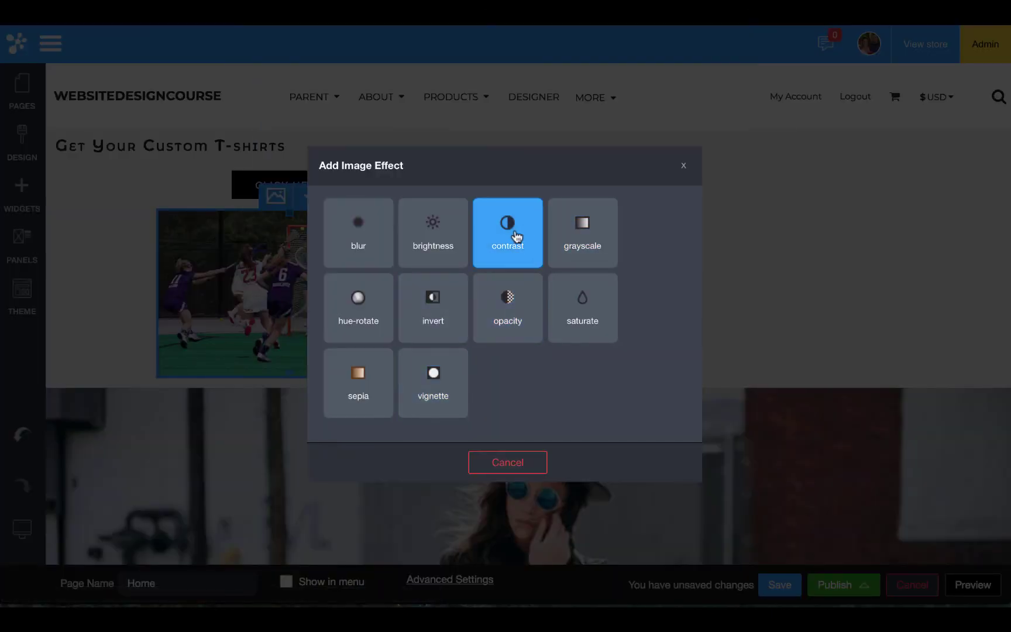
click(586, 257)
click(550, 572)
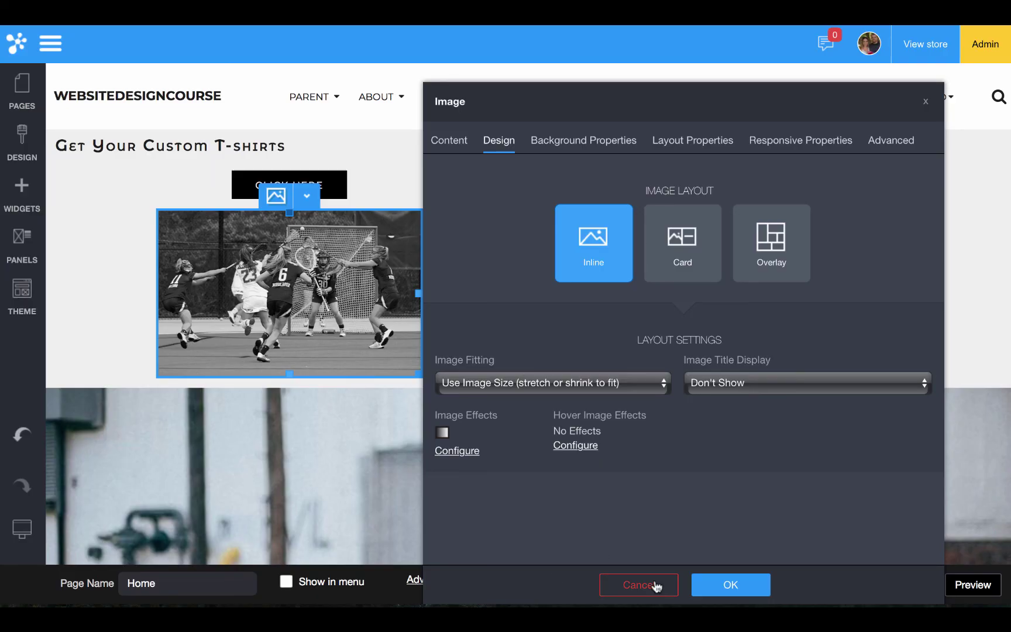
click(715, 583)
- Examine the background and advanced properties available for the custom T-shirts heading
click(306, 117)
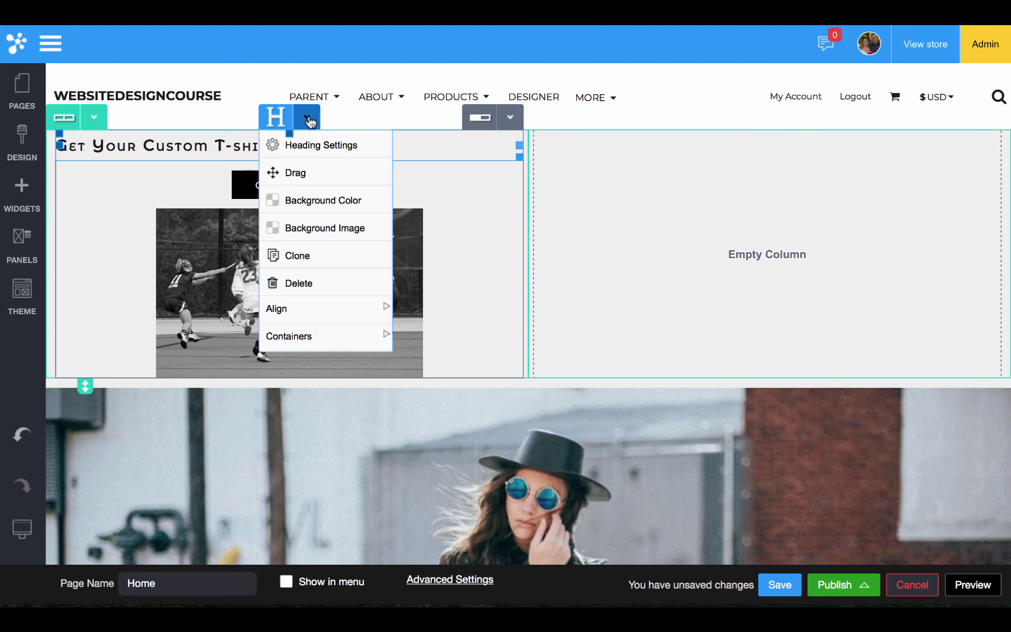
click(308, 145)
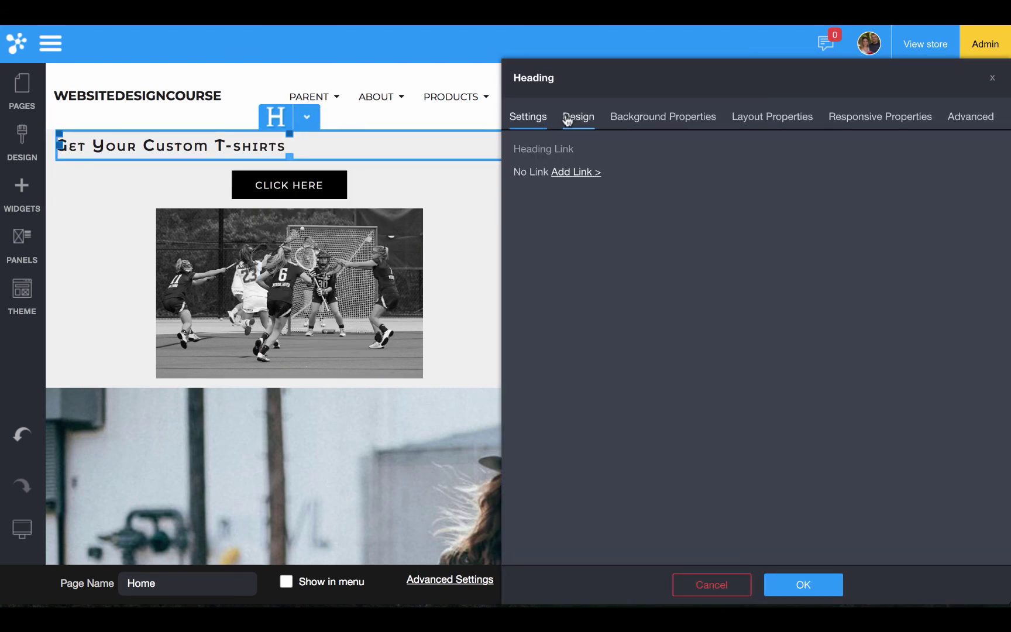
click(683, 116)
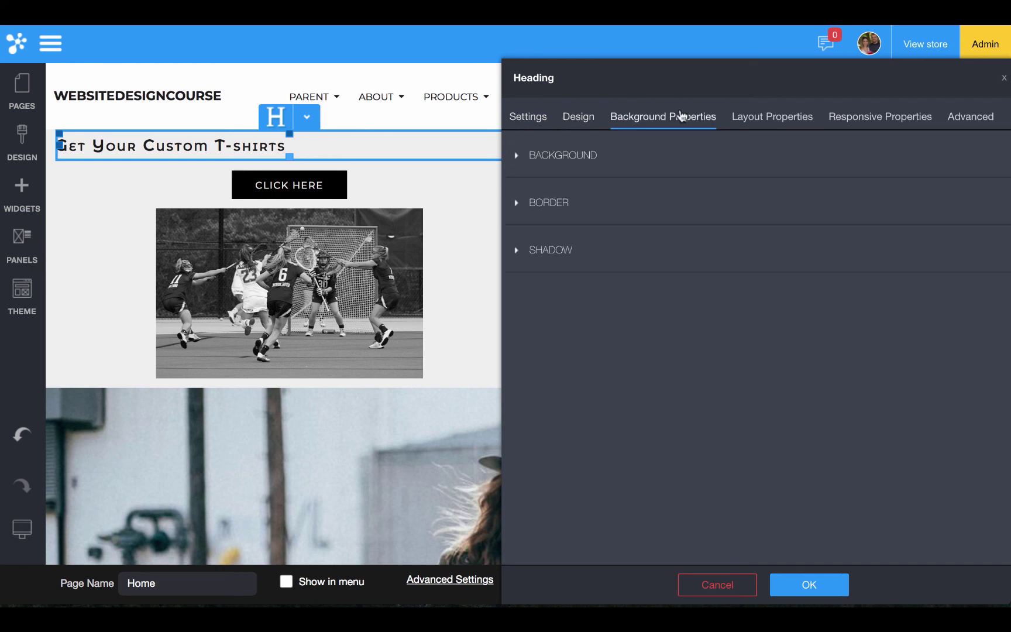
click(980, 115)
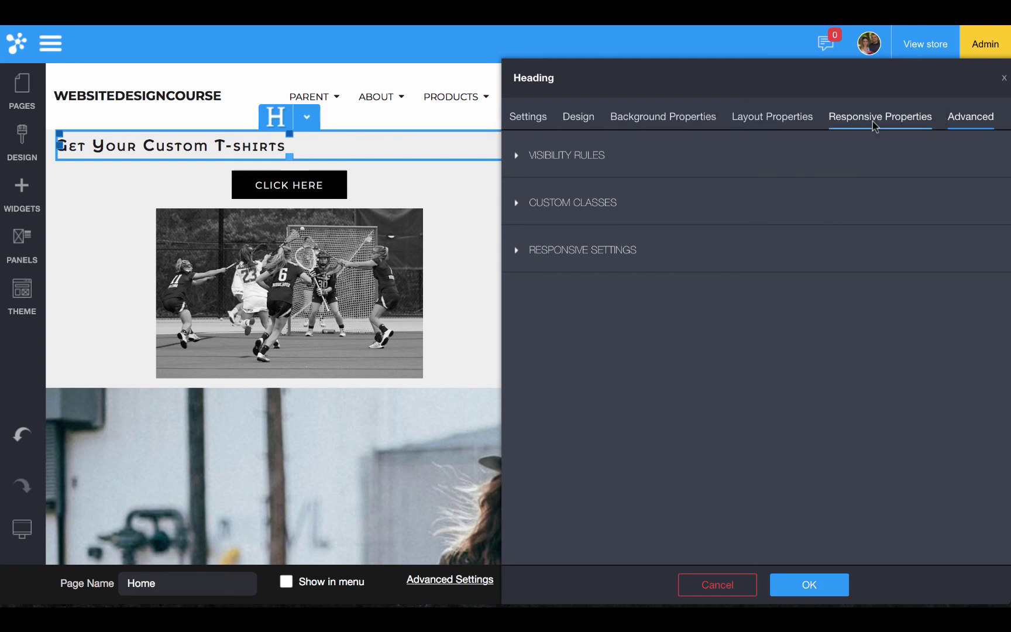
- Set the lacrosse image's alignment to Left in its layout properties
double_click(330, 294)
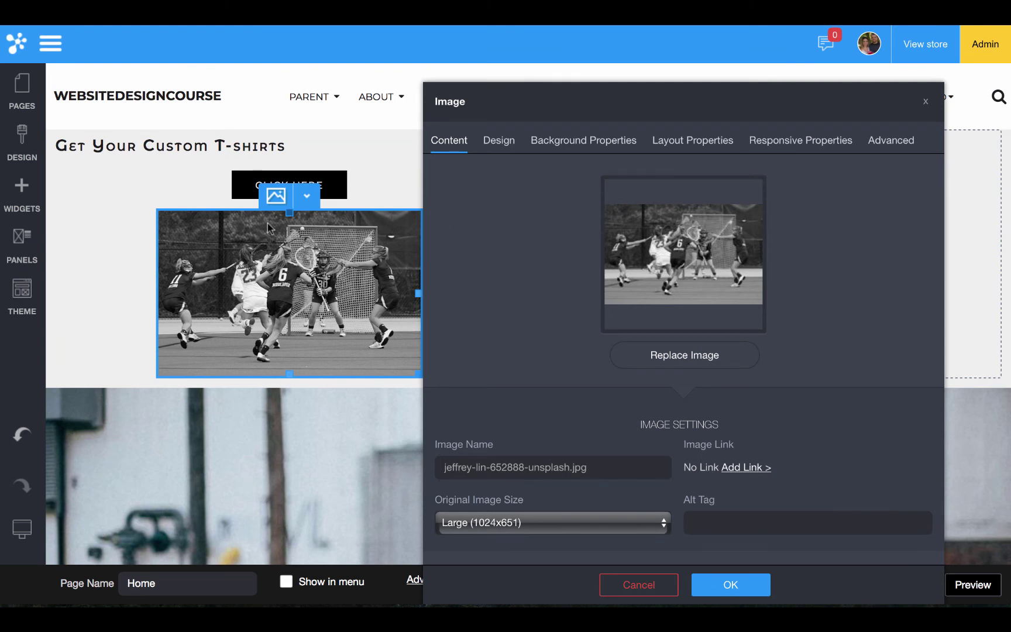
click(699, 141)
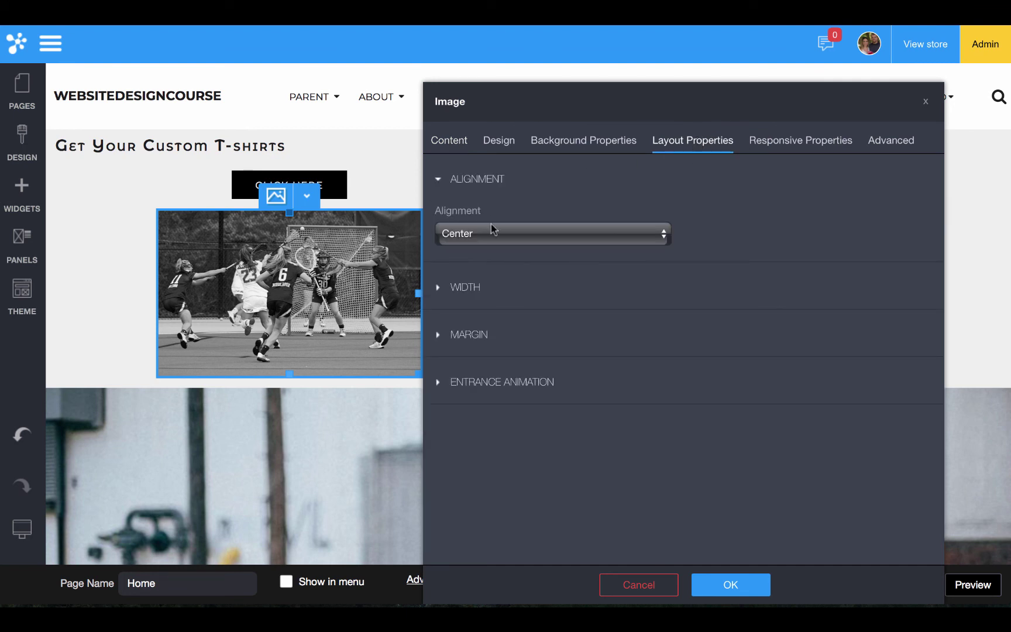
click(492, 225)
click(491, 220)
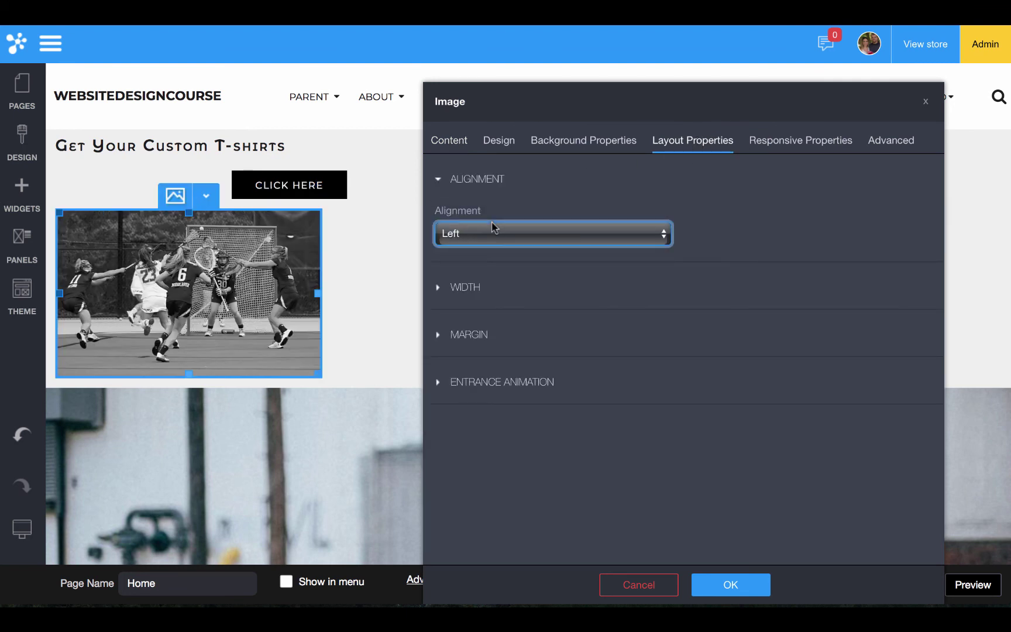
- Set the Click Here button's alignment to Left in its layout properties and accept the settings
click(323, 190)
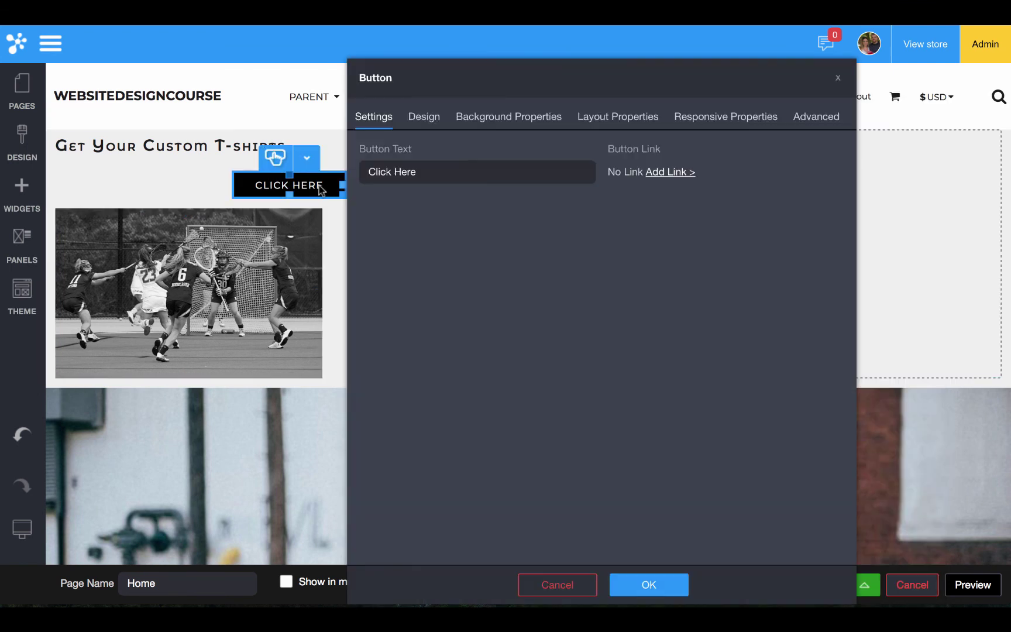
click(639, 111)
click(392, 215)
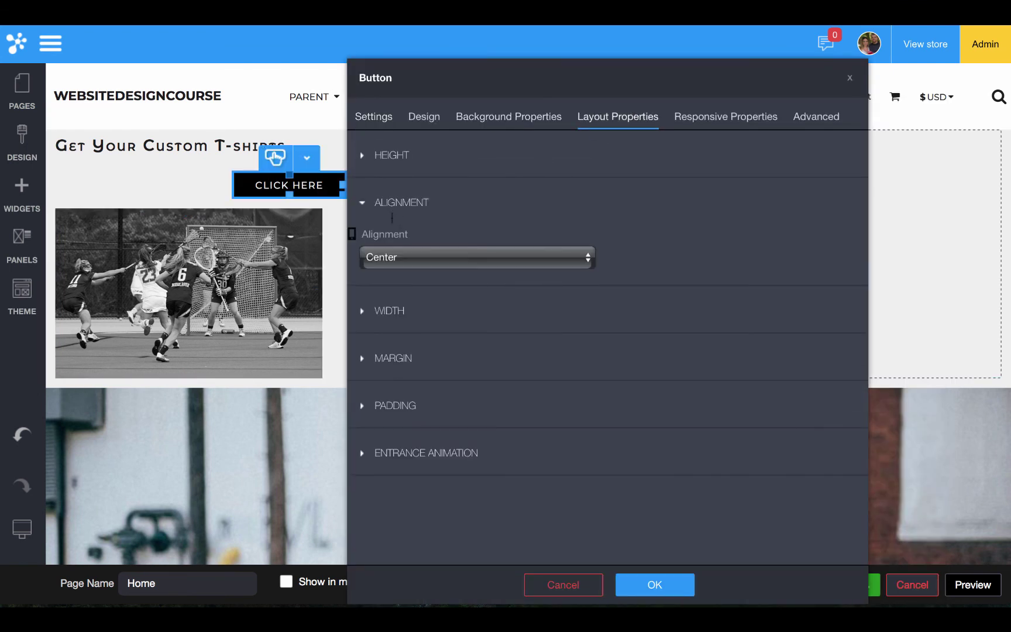
click(386, 255)
click(385, 245)
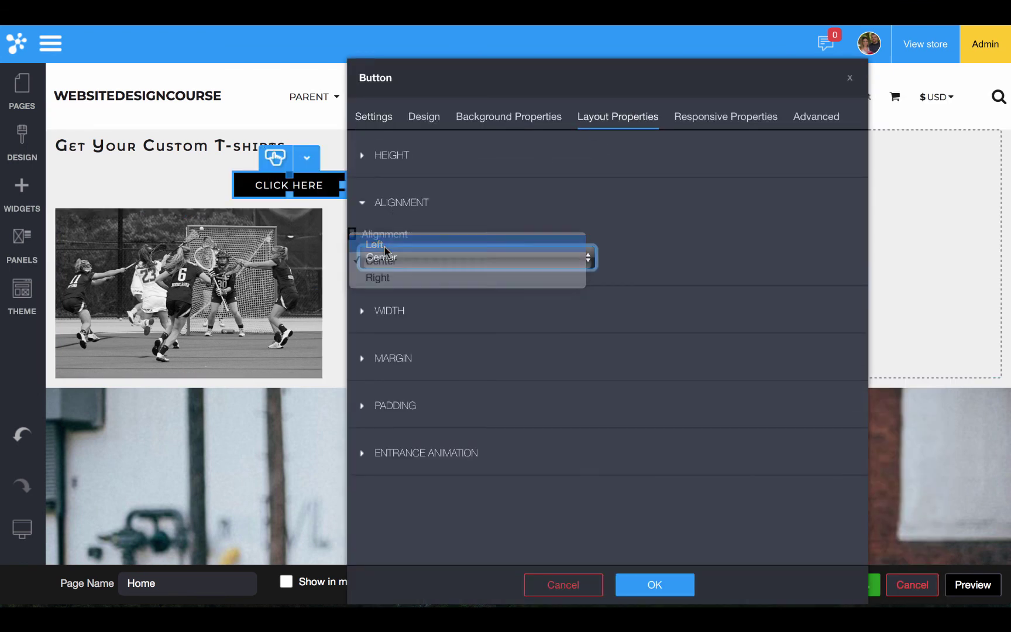
click(223, 136)
click(654, 584)
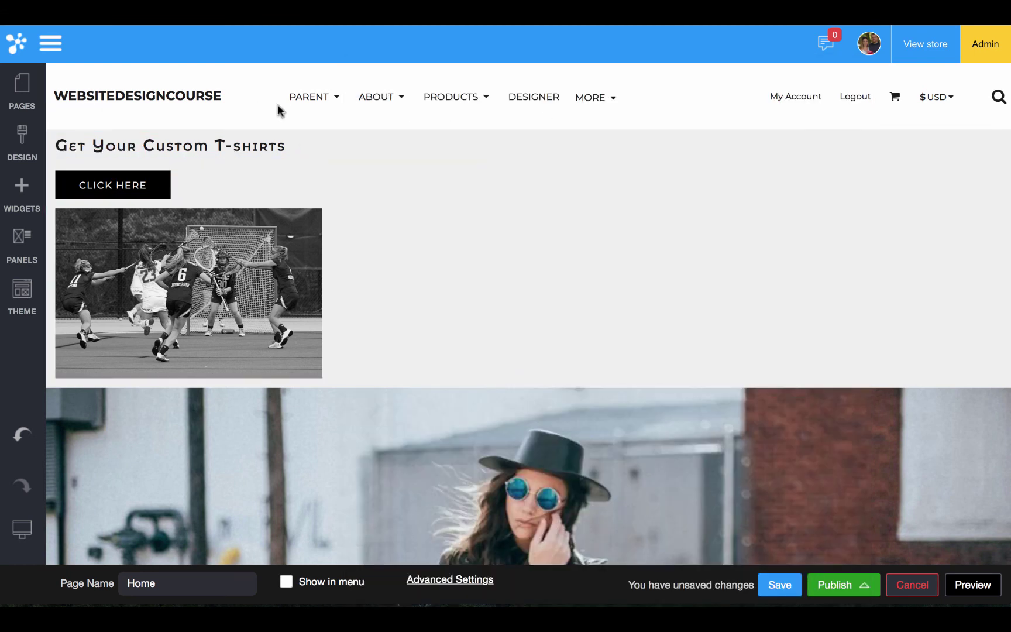
- Review the background, layout and responsive properties of the lacrosse image
click(169, 219)
click(174, 195)
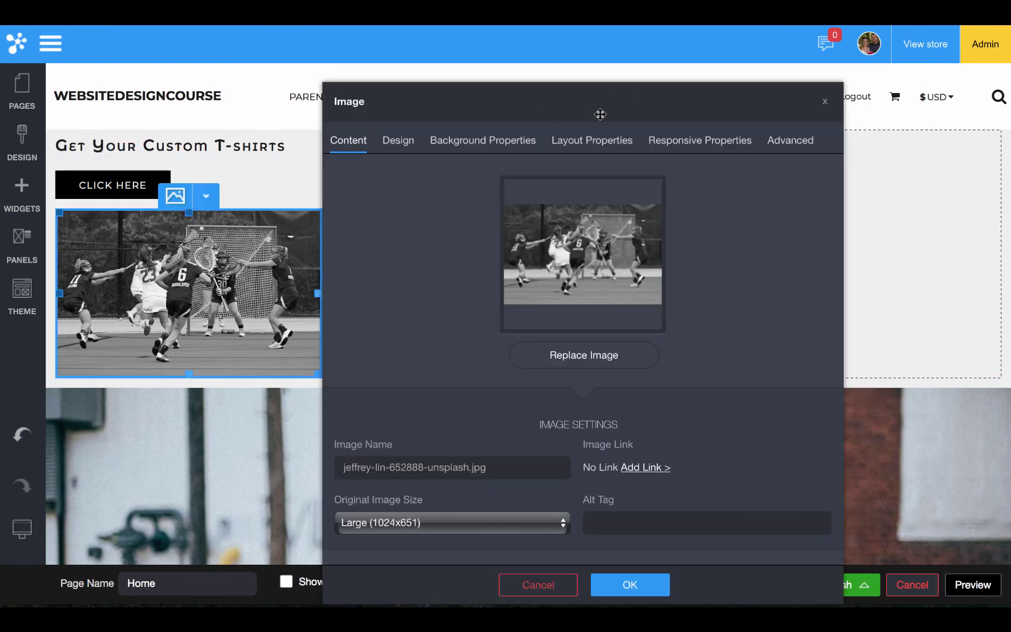
click(489, 148)
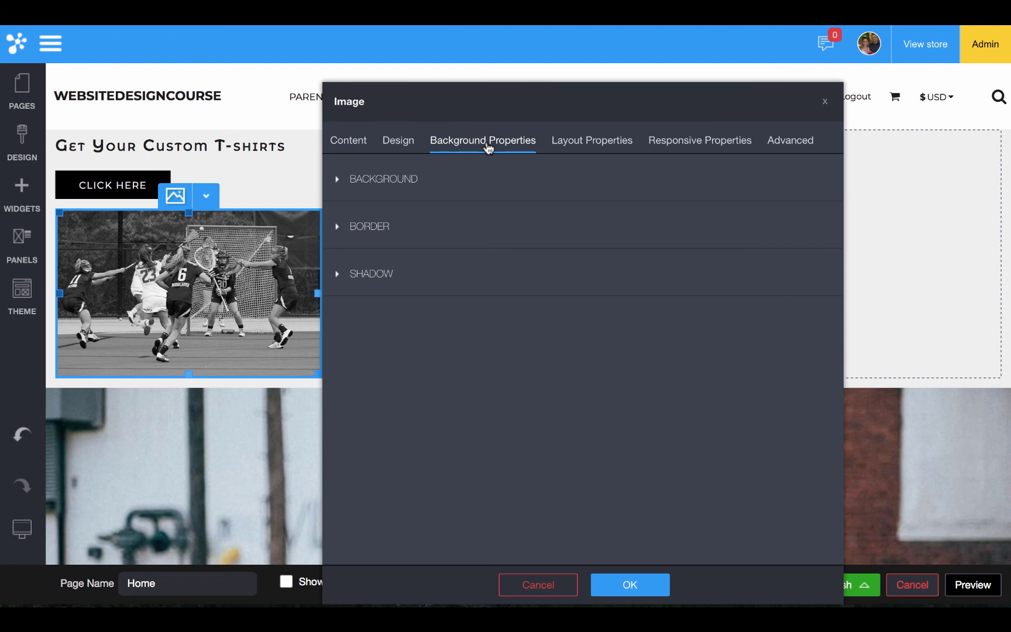
click(602, 147)
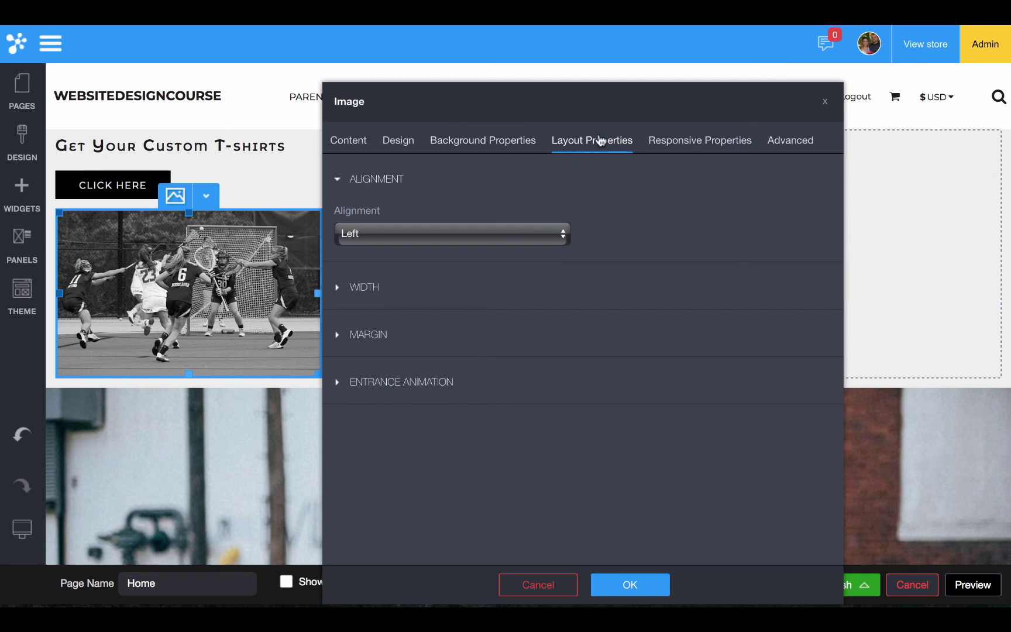
click(700, 145)
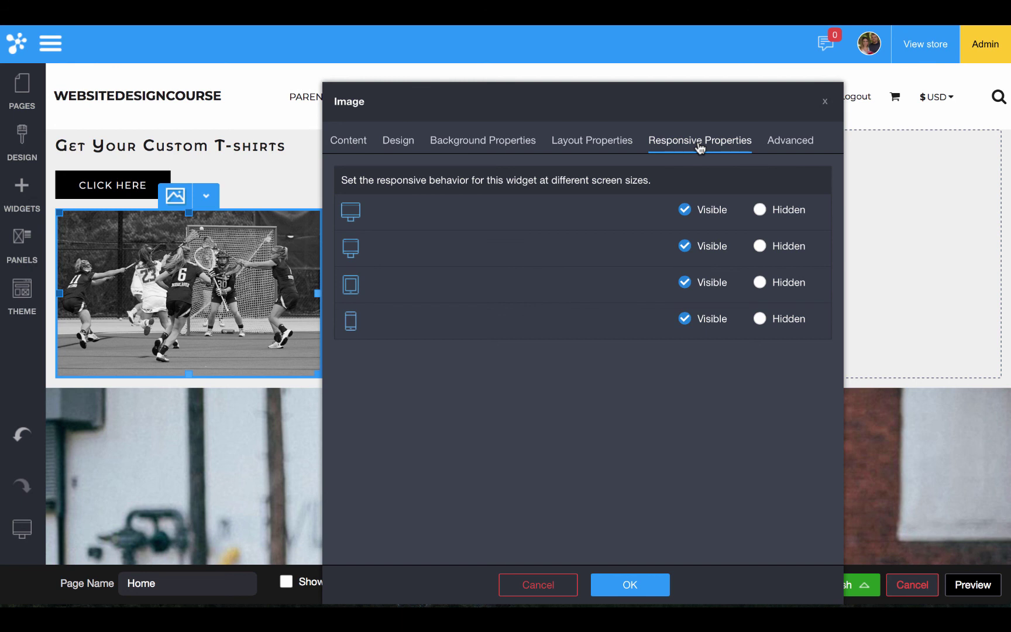
- Try hiding the image on phone screens, set it back to Visible and accept the image settings
click(775, 321)
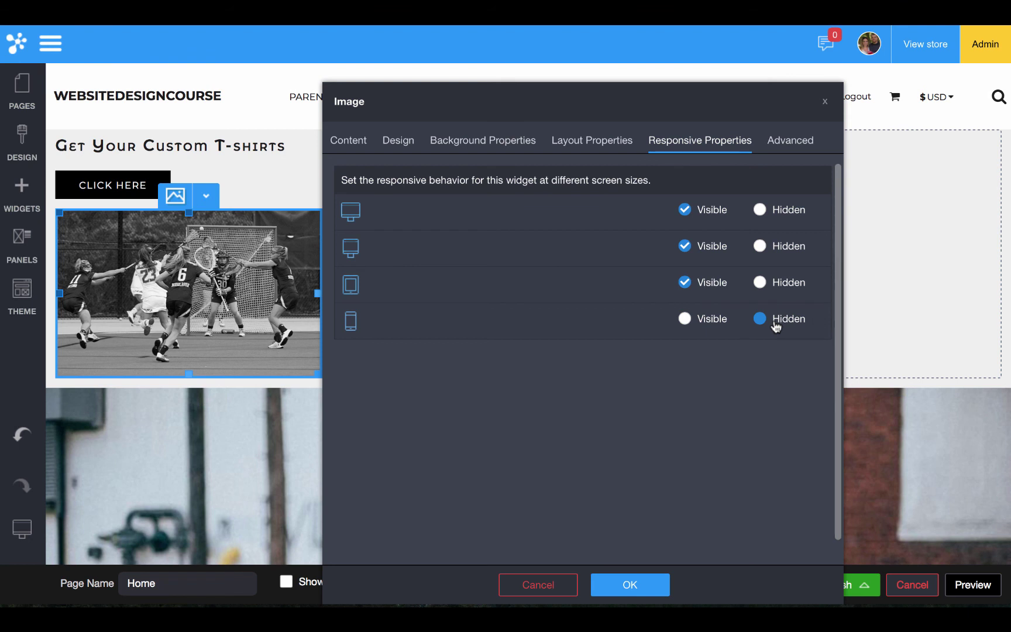
click(708, 323)
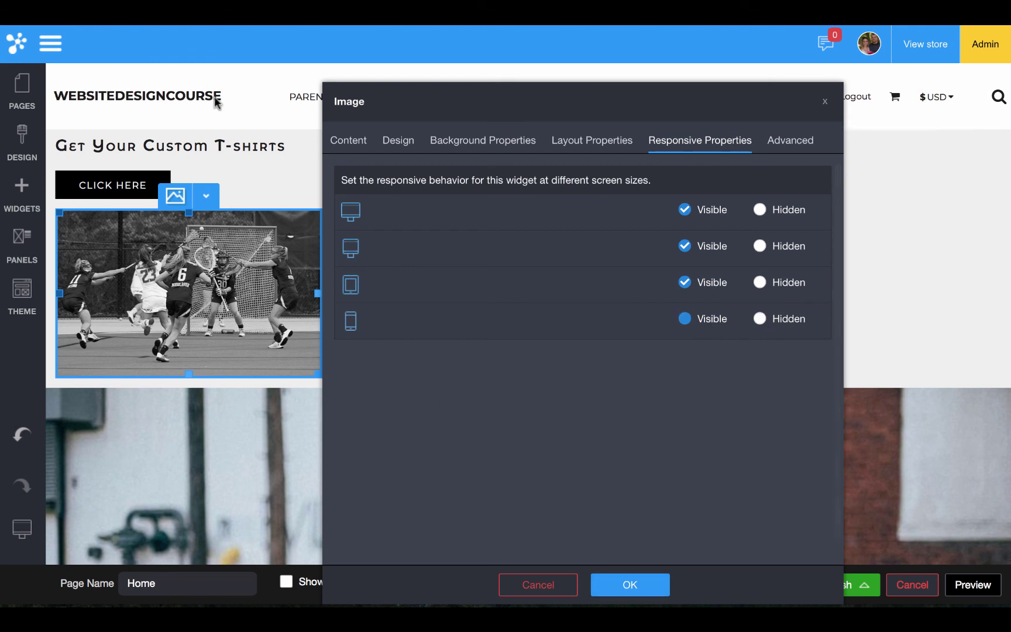
click(631, 585)
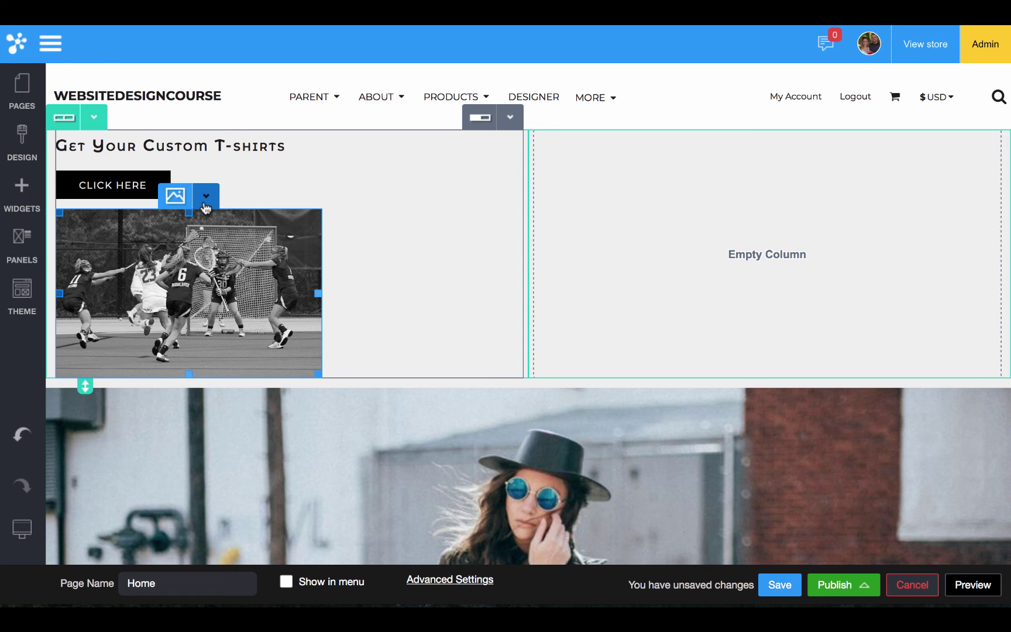
click(205, 202)
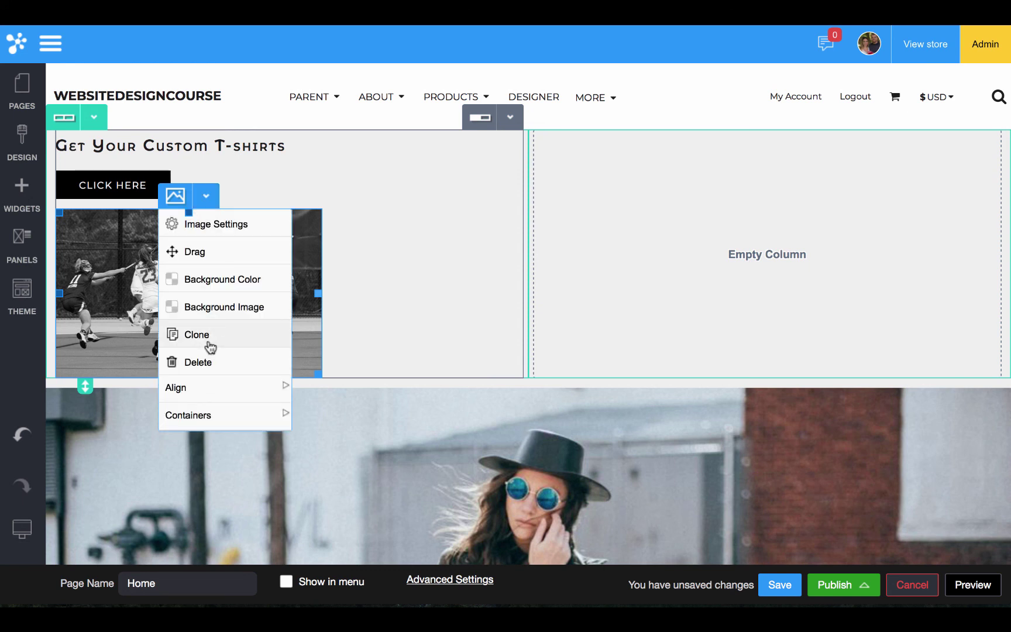
click(406, 142)
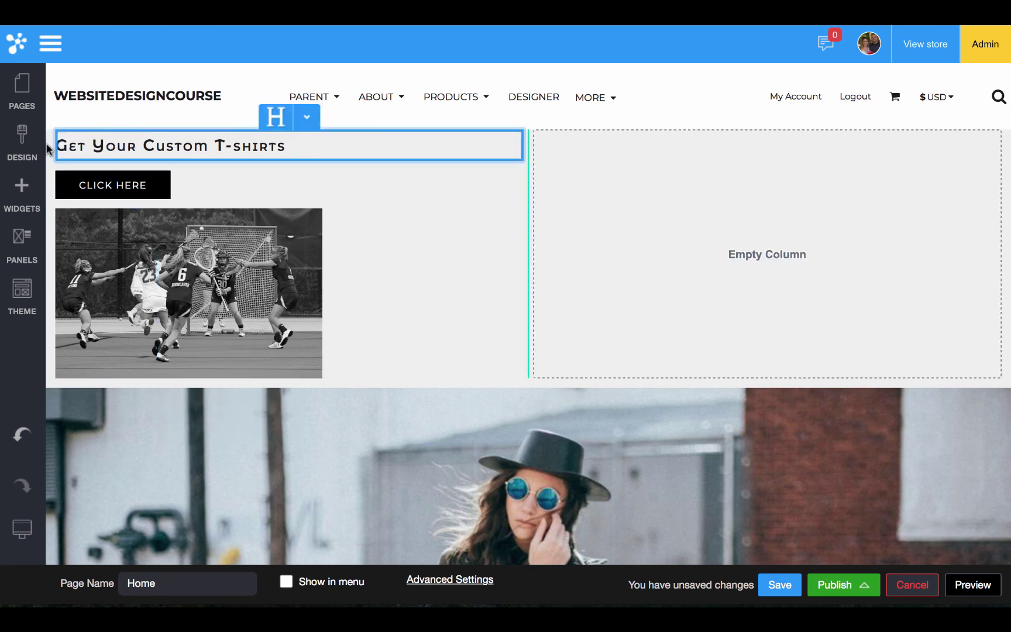
mouse_move(42, 143)
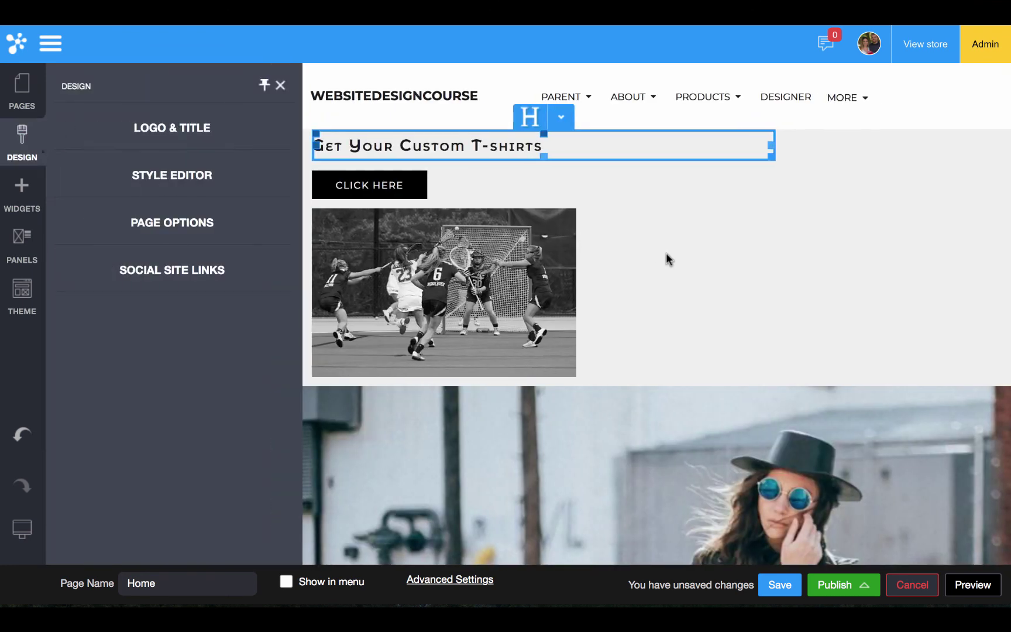
click(665, 253)
- Clone the two-column row containing the heading, button and image, and undo the duplication
click(94, 117)
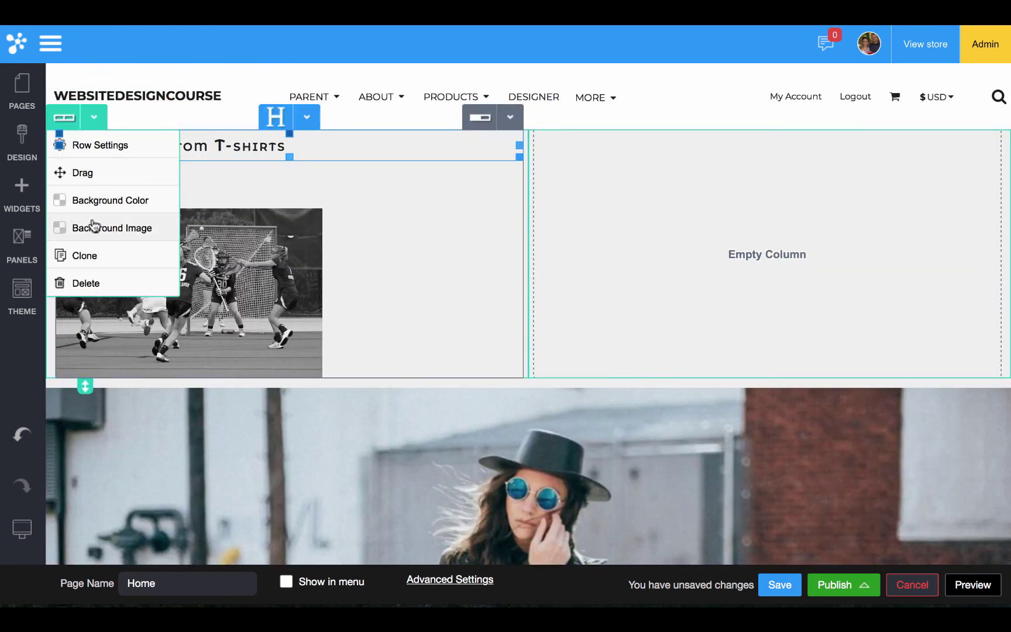
click(81, 255)
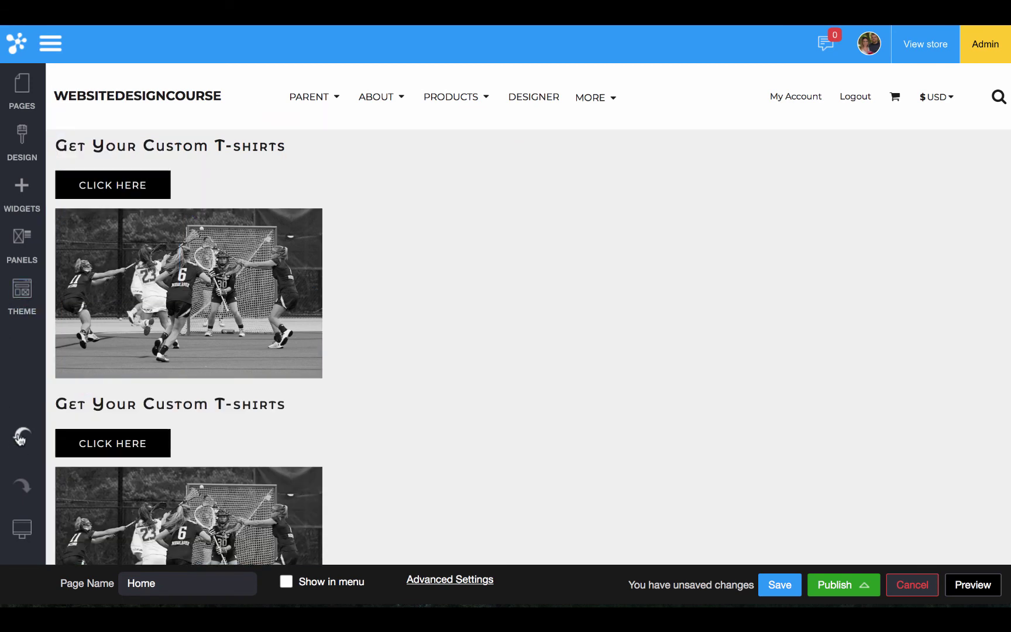
click(21, 435)
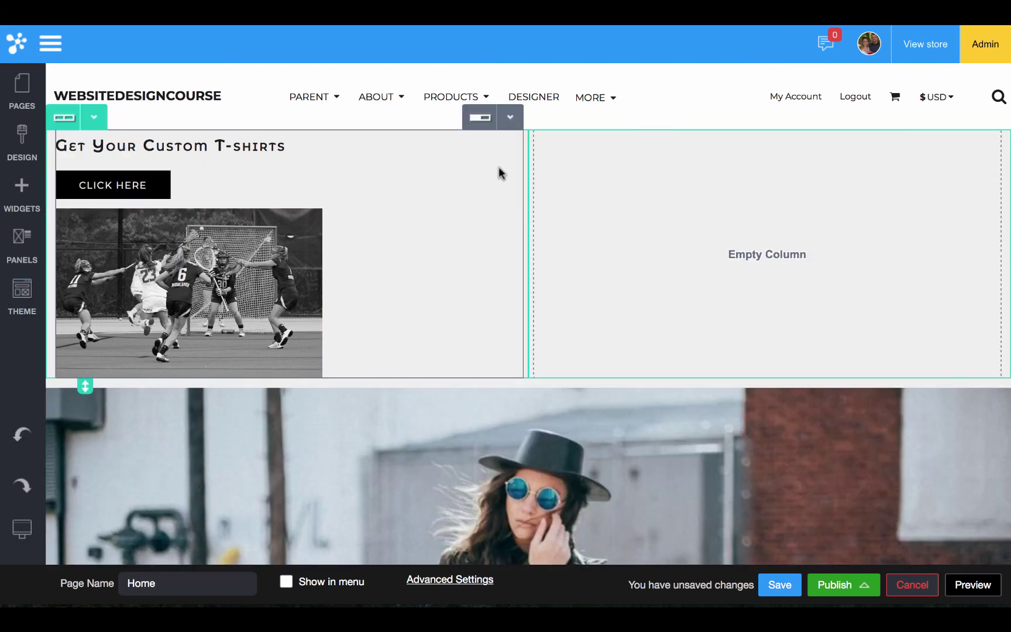
click(501, 125)
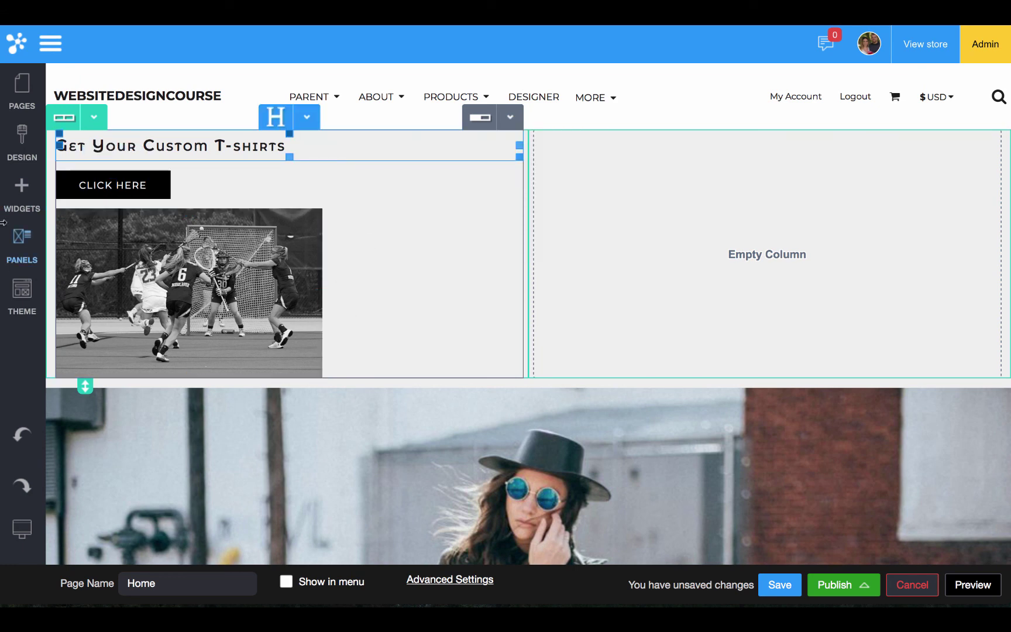
- Add a one-column row above the Get Your Custom T-shirts heading, inside the first column of the two-column row
click(6, 203)
scroll(129, 304, up, 5)
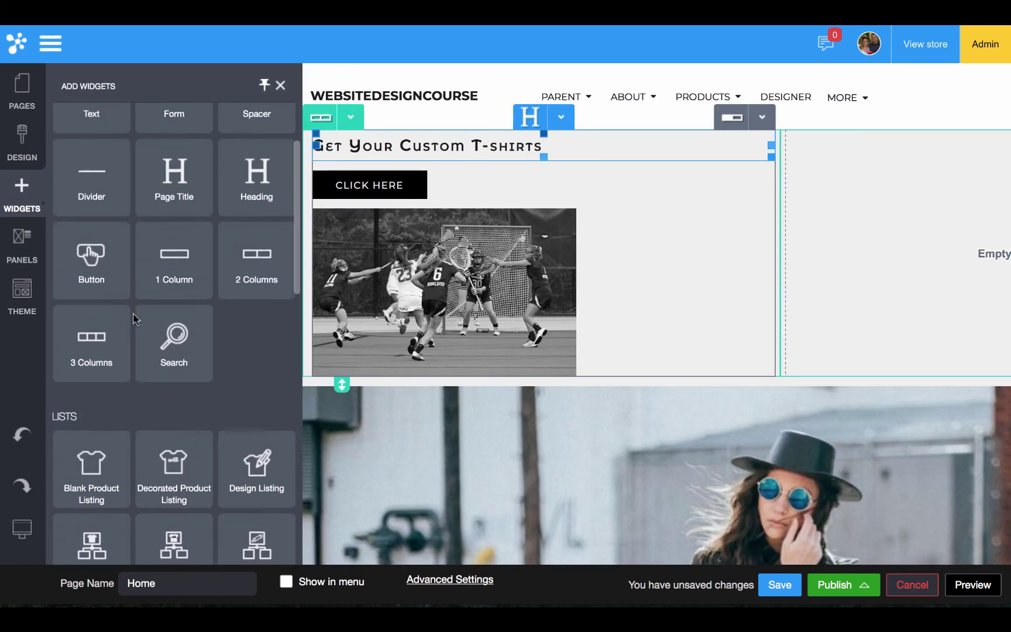
mouse_move(161, 265)
mouse_down()
mouse_move(232, 169)
mouse_move(234, 137)
mouse_move(234, 146)
mouse_up()
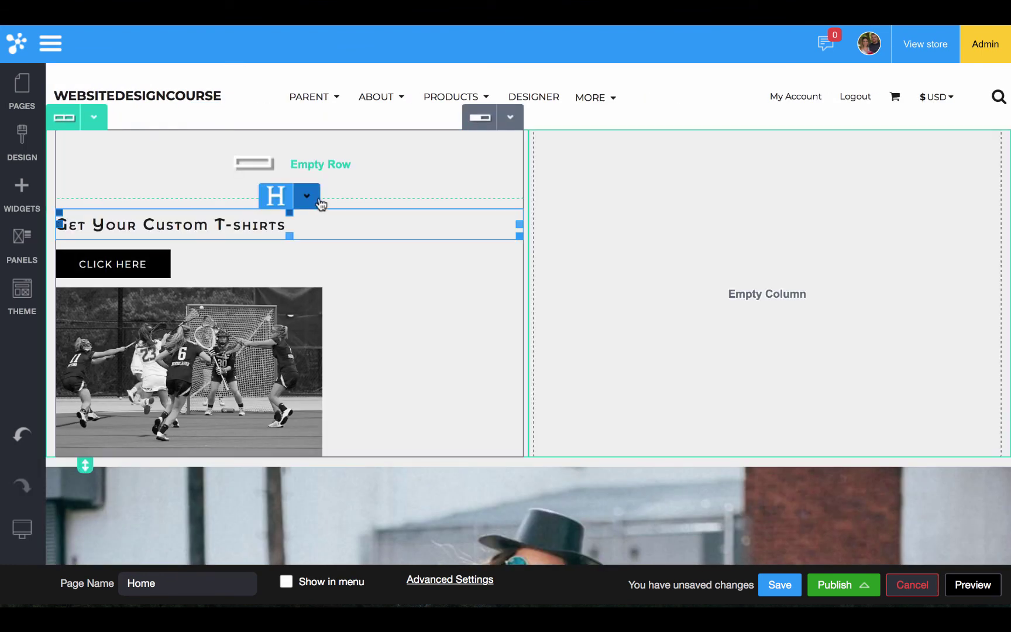
- Move the heading, the Click Here button and the lacrosse image into the nested one-column row, stacked in that order
click(307, 196)
drag(316, 243, 310, 190)
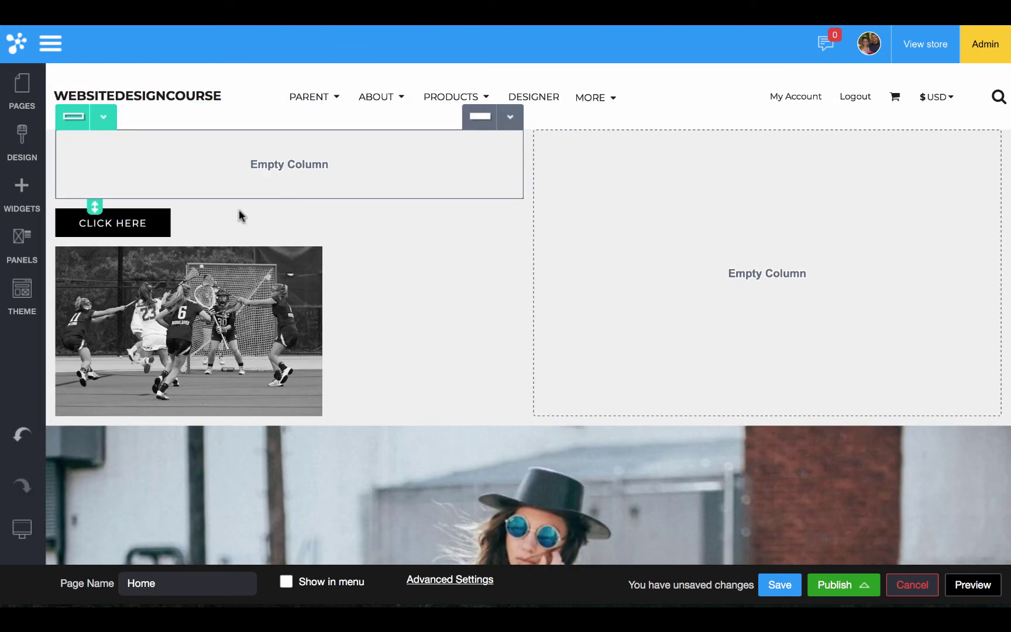
click(129, 158)
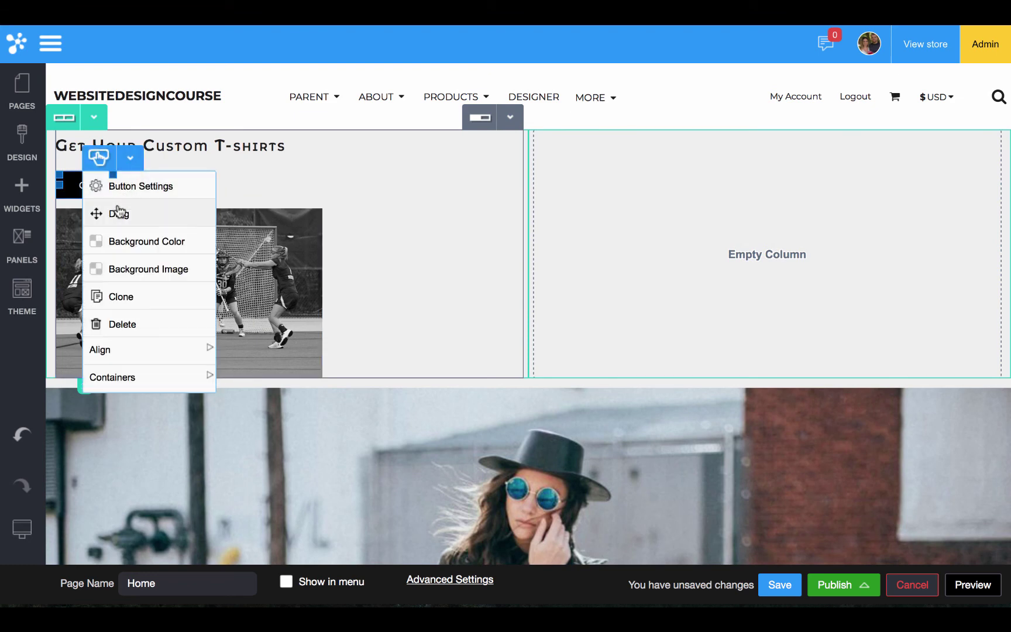
drag(118, 211, 136, 147)
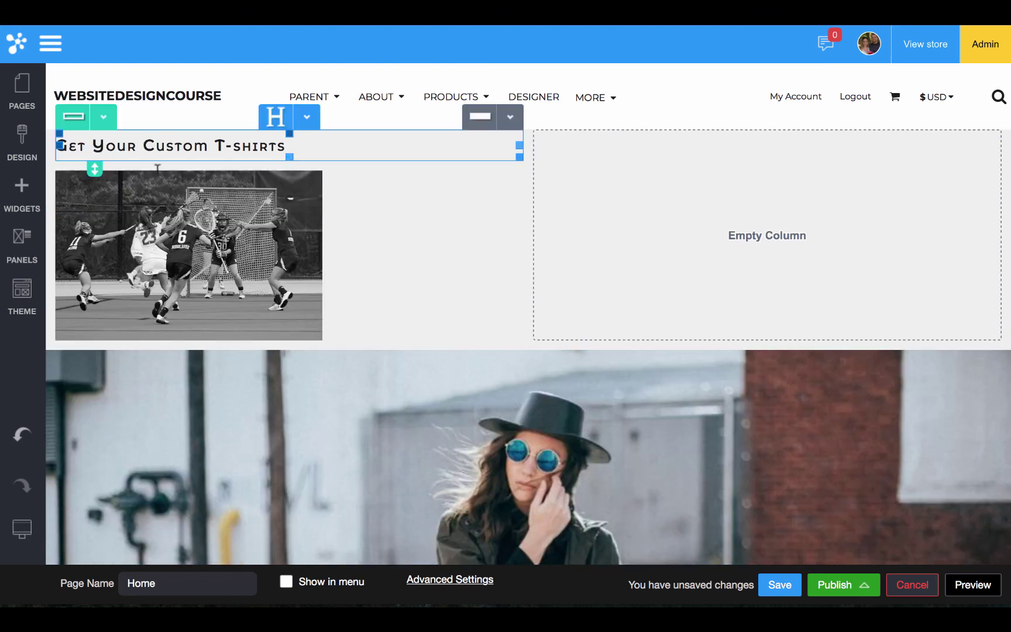
click(204, 197)
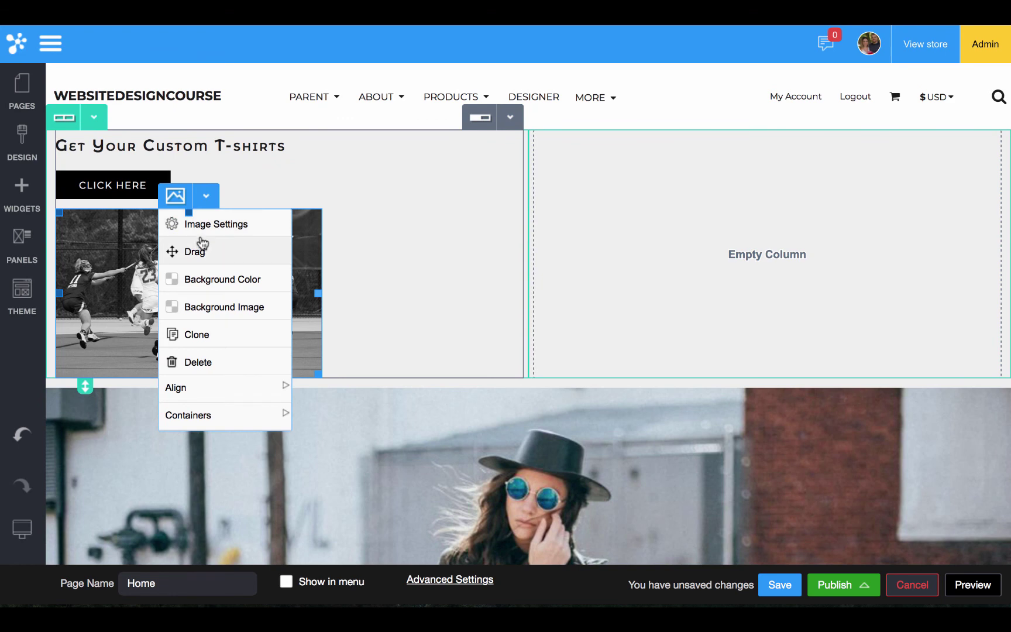
drag(200, 248, 199, 186)
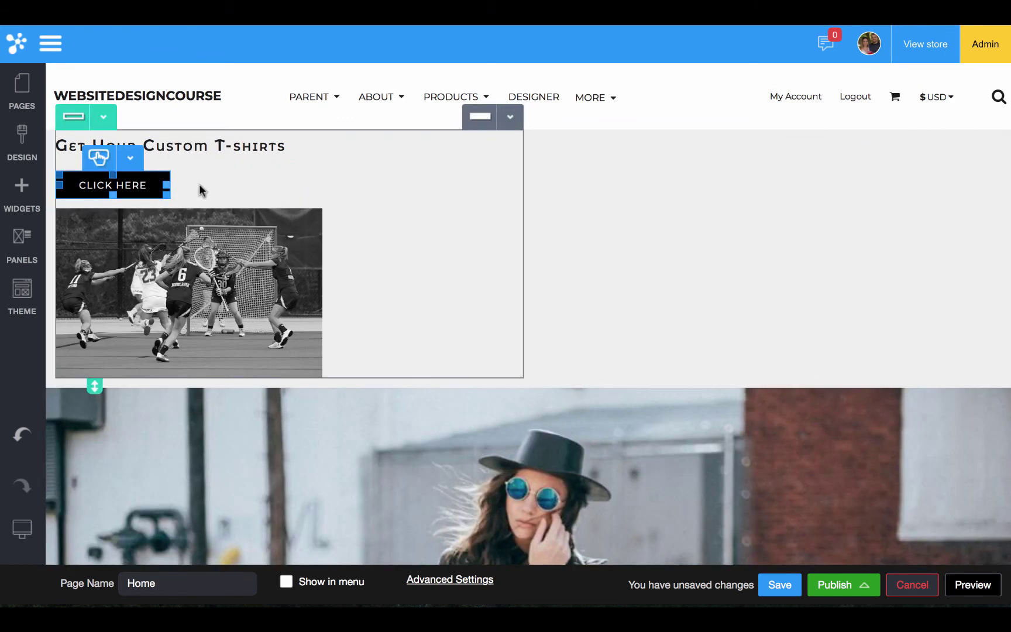
- Clone the nested one-column row into the empty second column, and undo both the move and the duplication
click(104, 117)
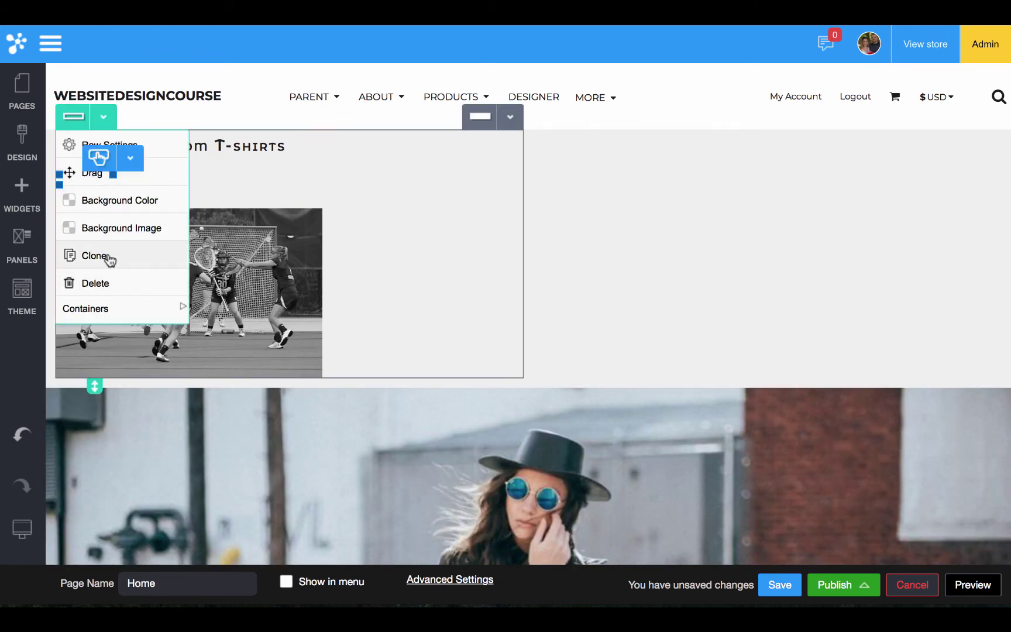
click(107, 256)
click(104, 116)
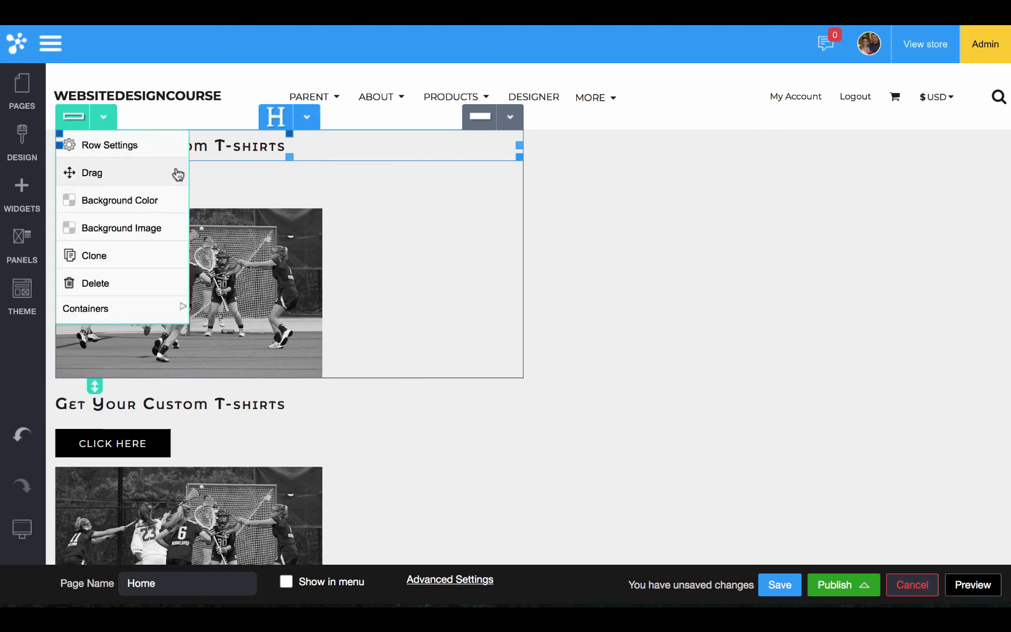
drag(176, 170, 604, 250)
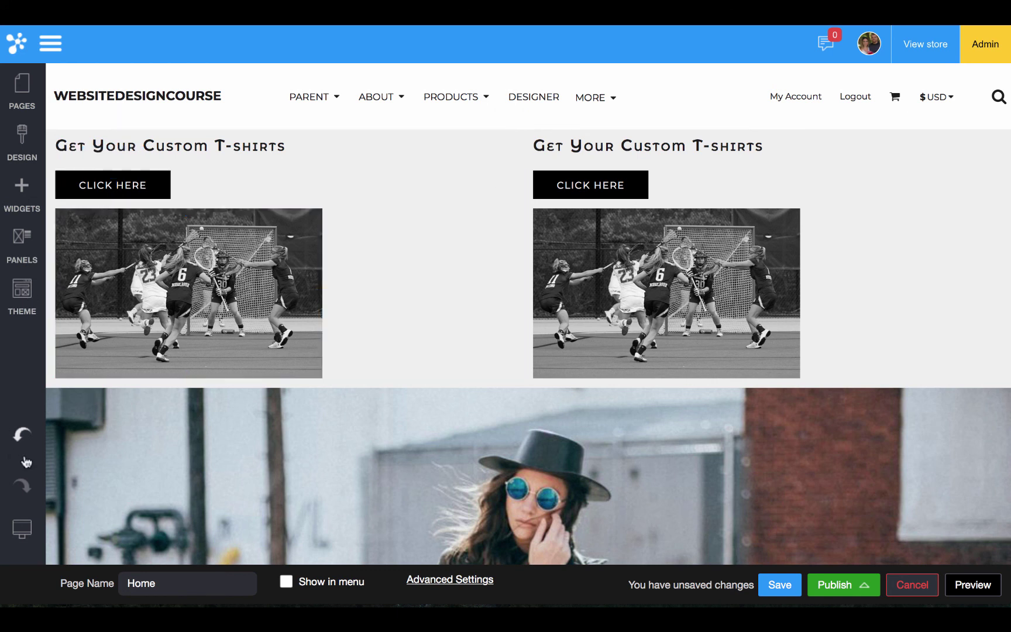
click(23, 434)
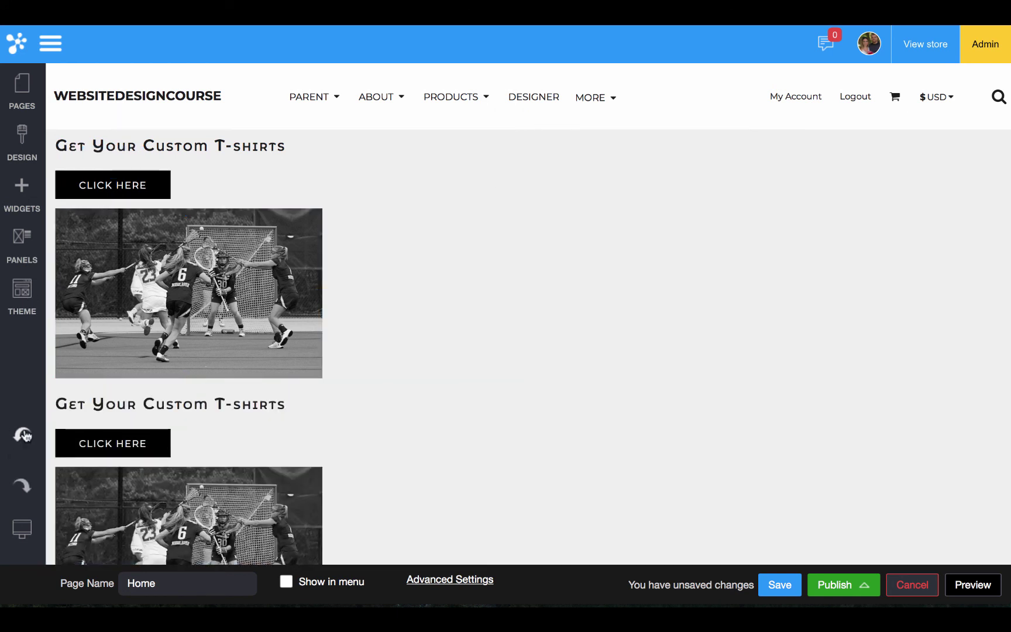
click(22, 434)
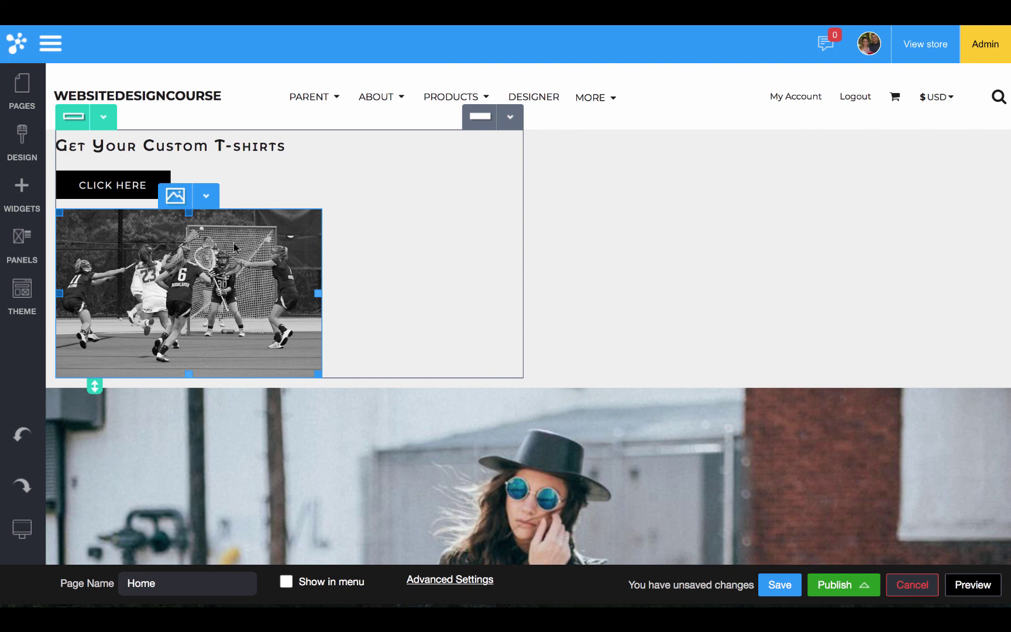
- Look over the layout properties available for the lacrosse image
double_click(173, 301)
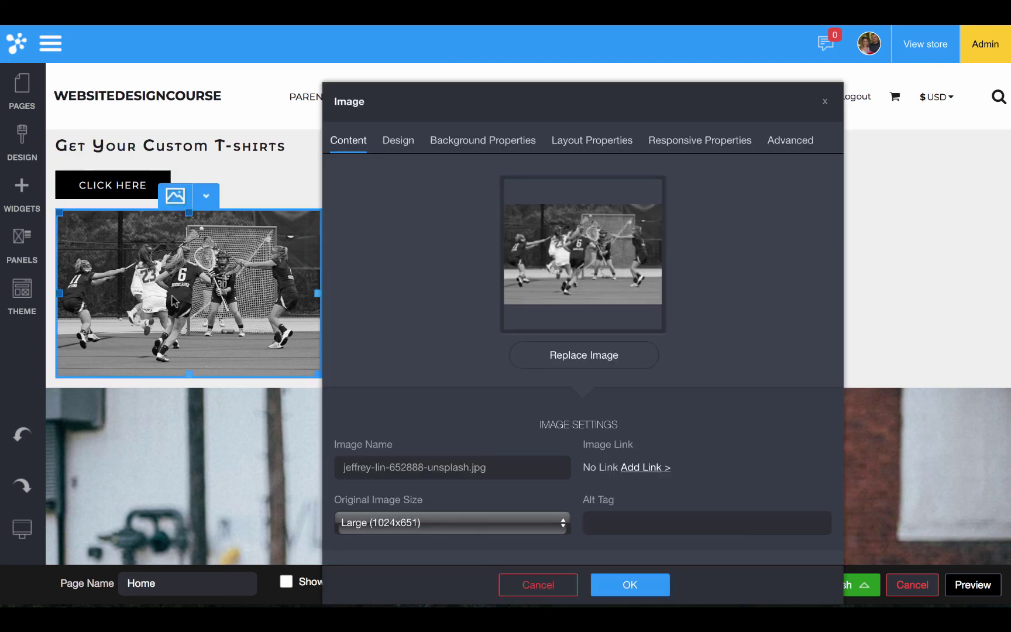
click(597, 153)
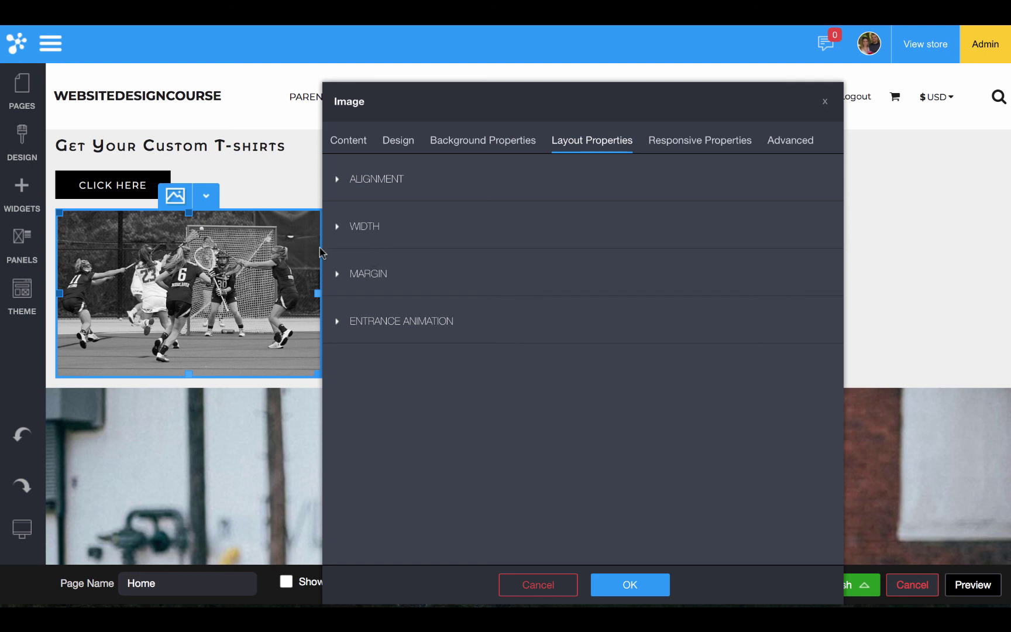
click(243, 189)
- Set the Click Here button's bottom margin to a custom 25 px in its layout properties
double_click(140, 185)
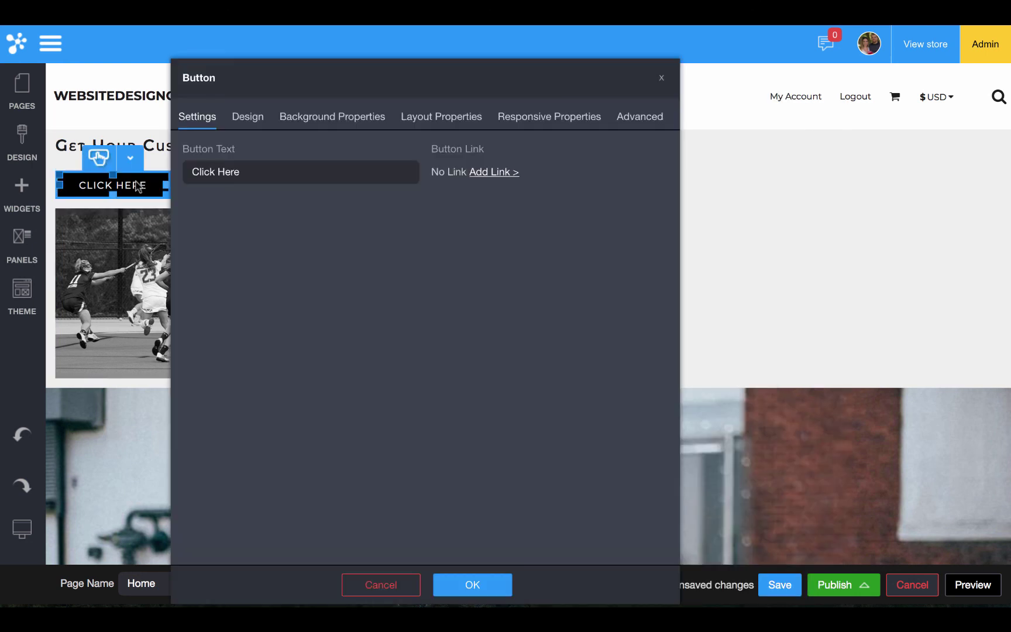
click(474, 118)
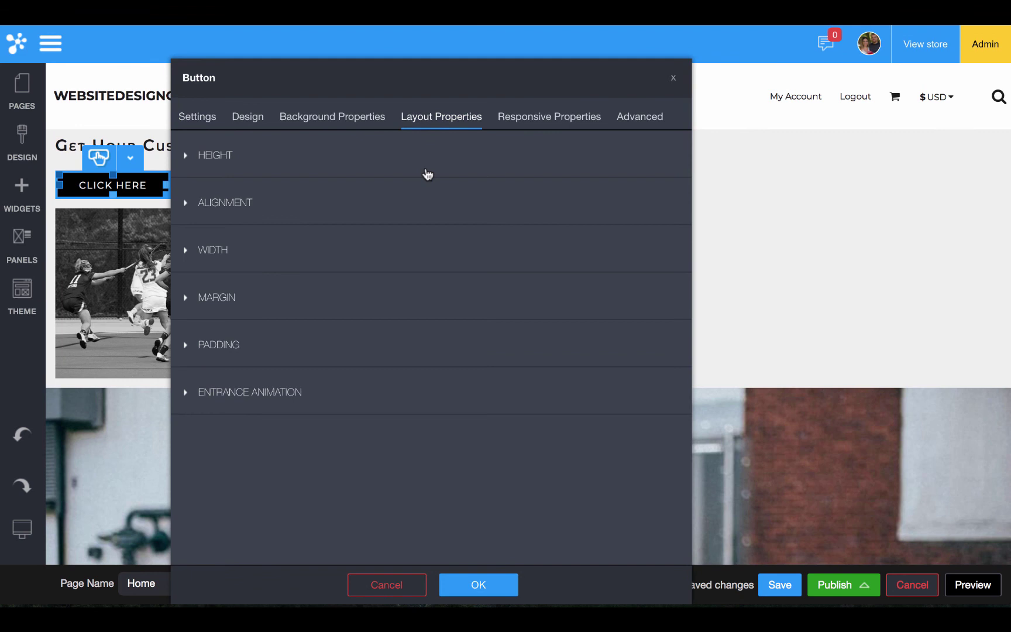
click(223, 299)
drag(326, 80, 571, 65)
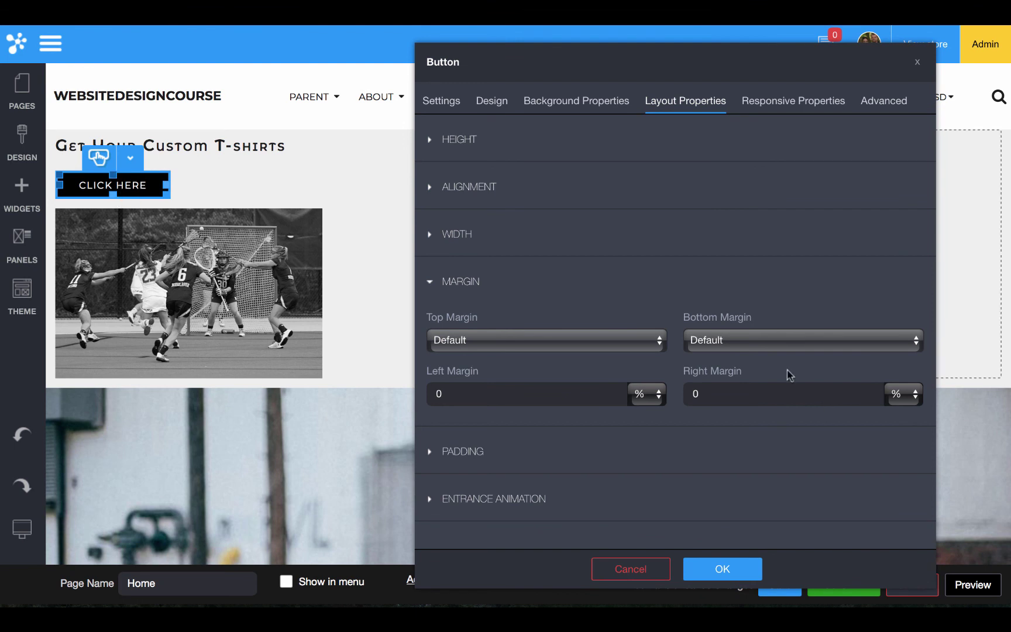
click(755, 339)
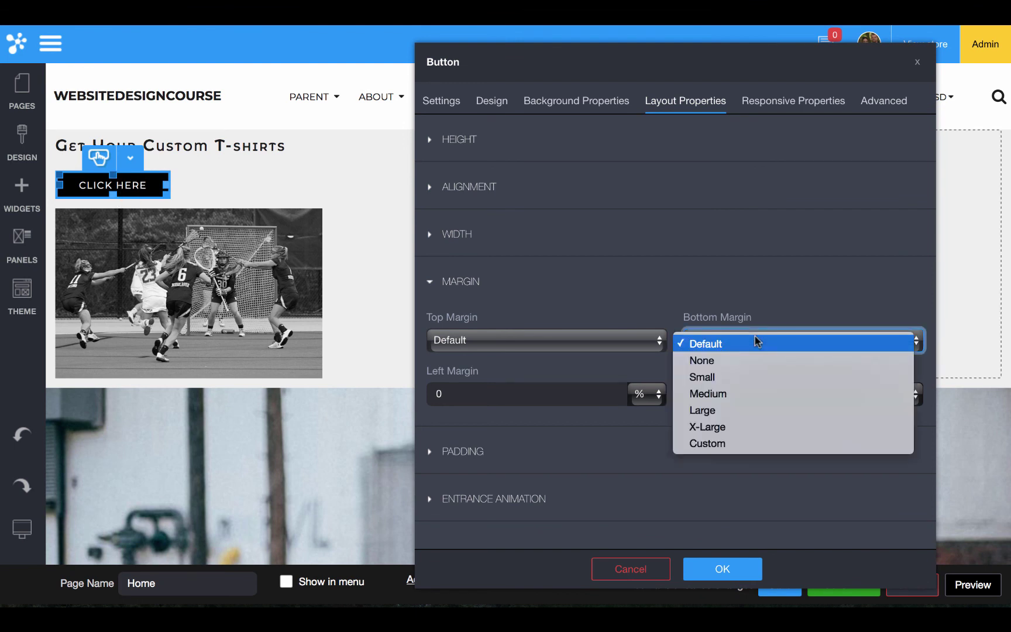
click(740, 442)
click(849, 342)
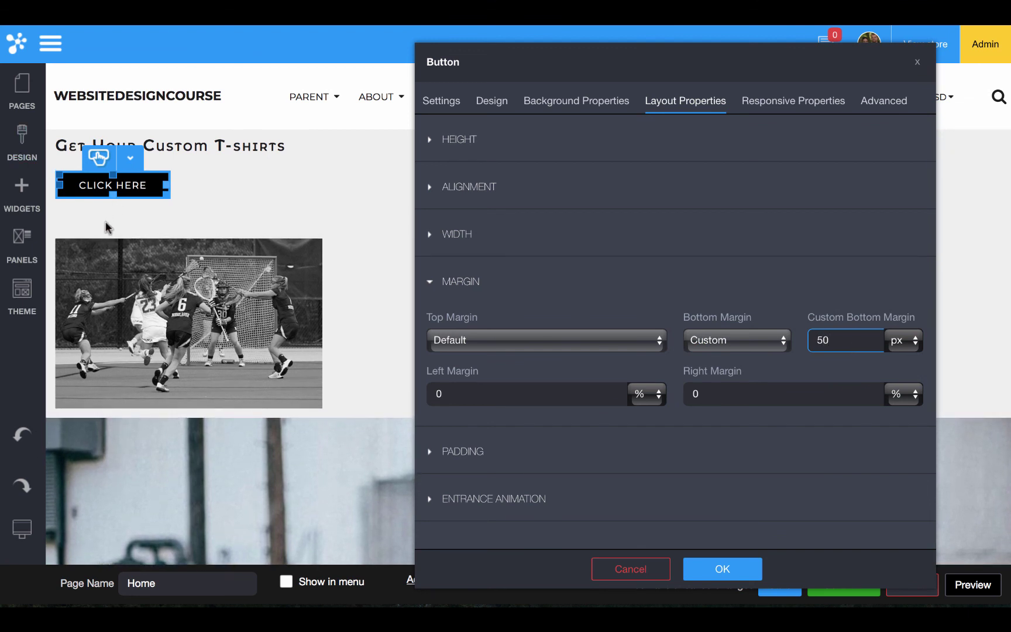
key(BackSpace)
key(BackSpace)
text(25)
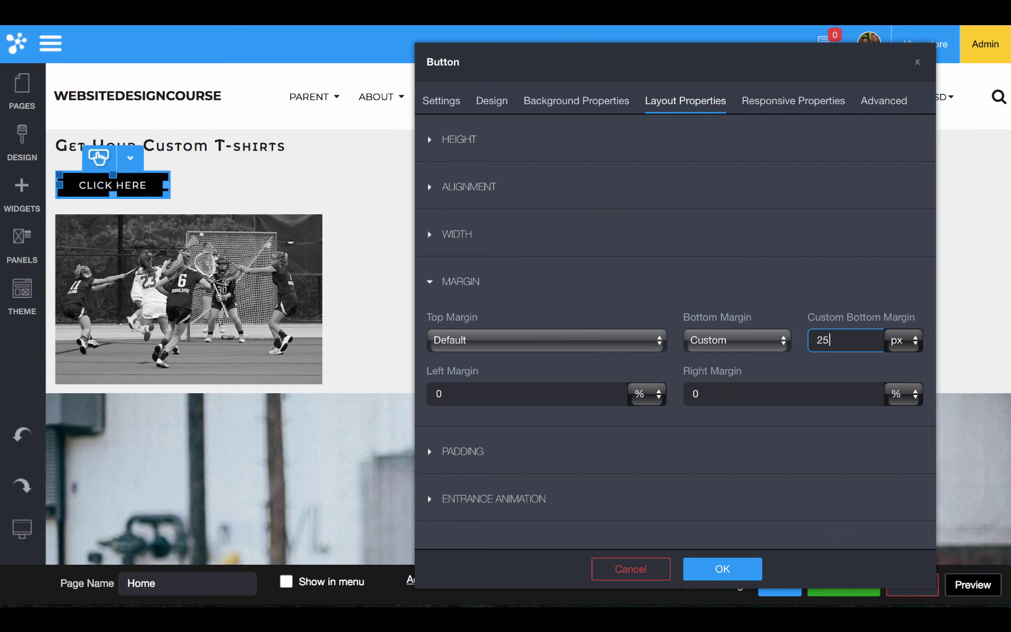
- Set the Click Here button's top margin to a custom 25 px
click(545, 351)
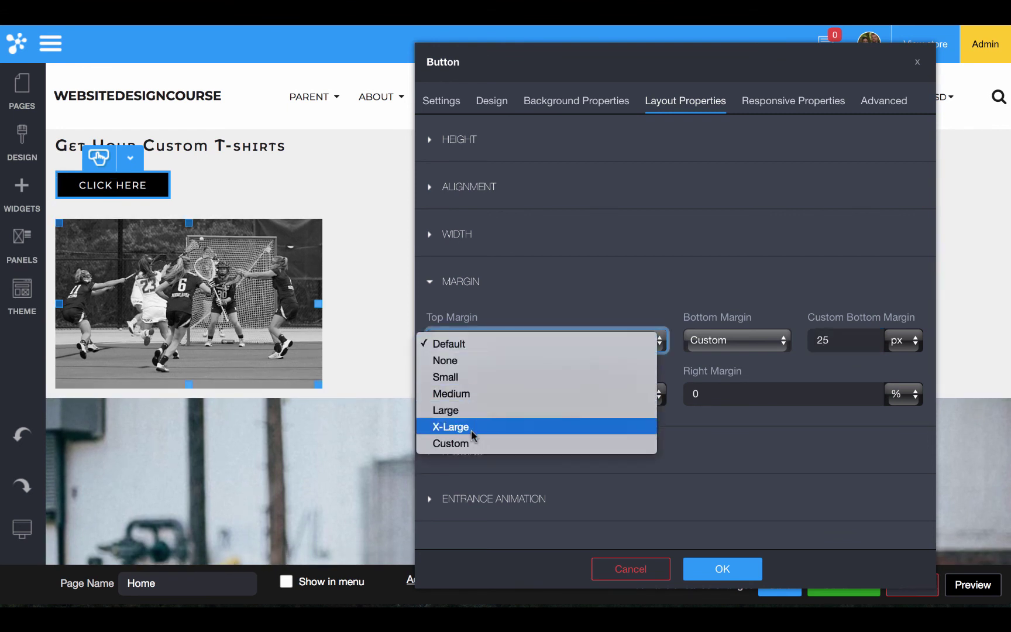
click(468, 443)
click(588, 343)
text(2)
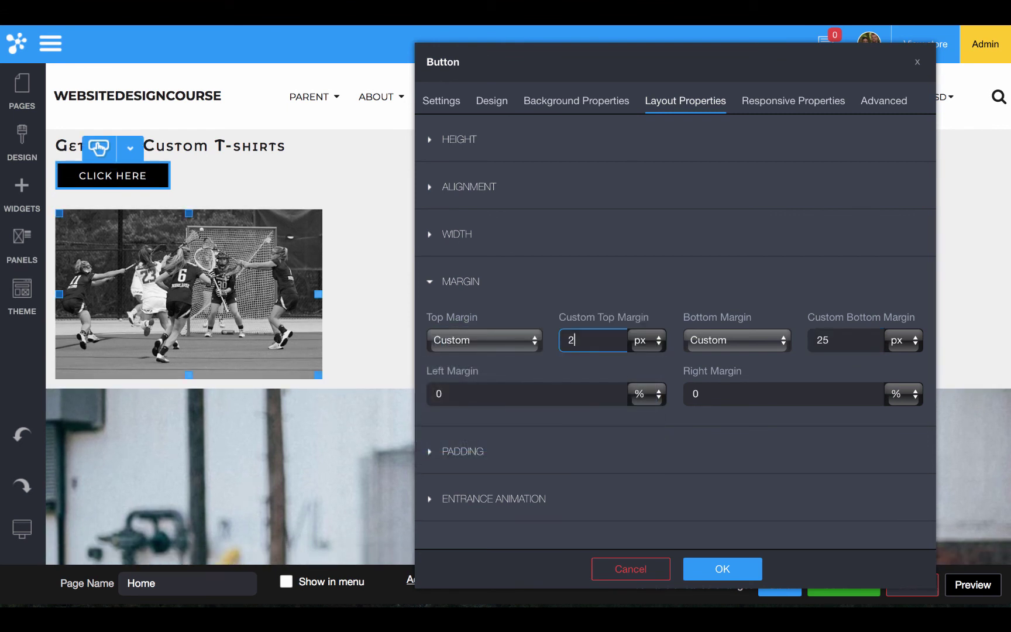
text(5)
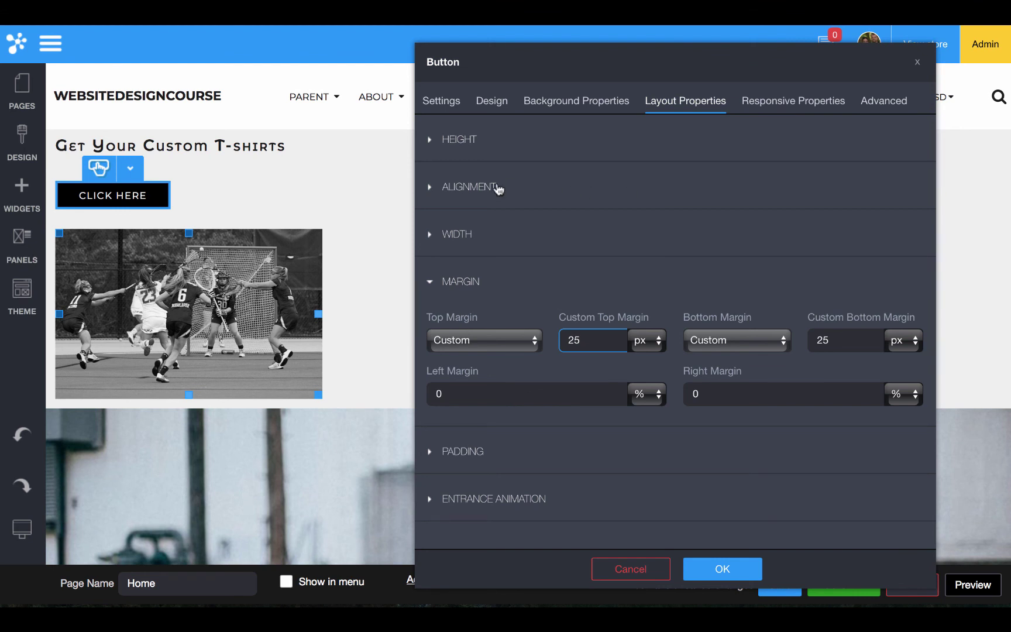
- Change the Click Here button's alignment to Center
click(475, 188)
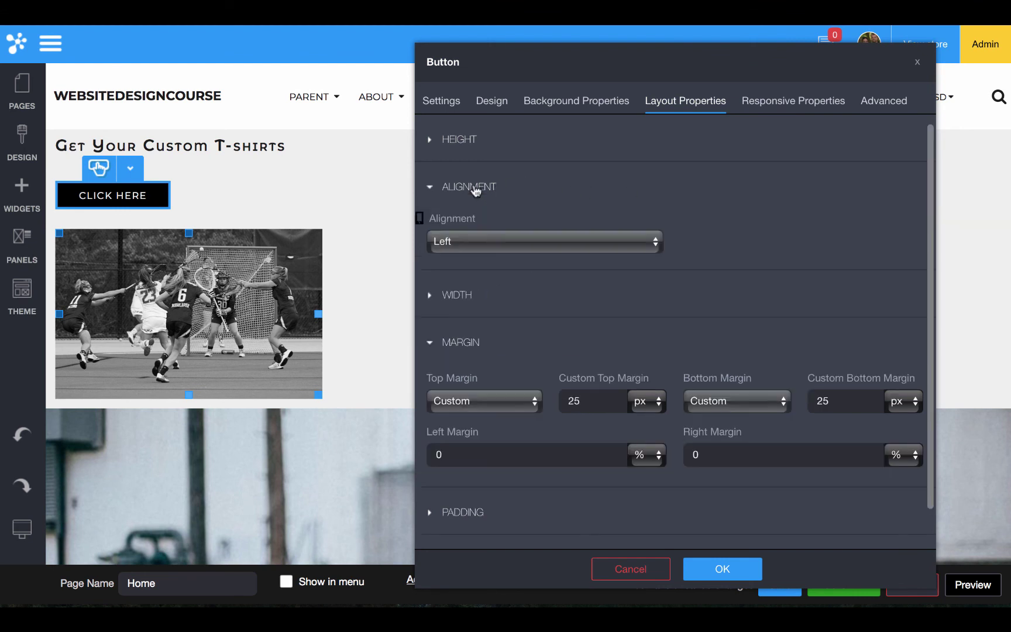
click(472, 243)
click(468, 261)
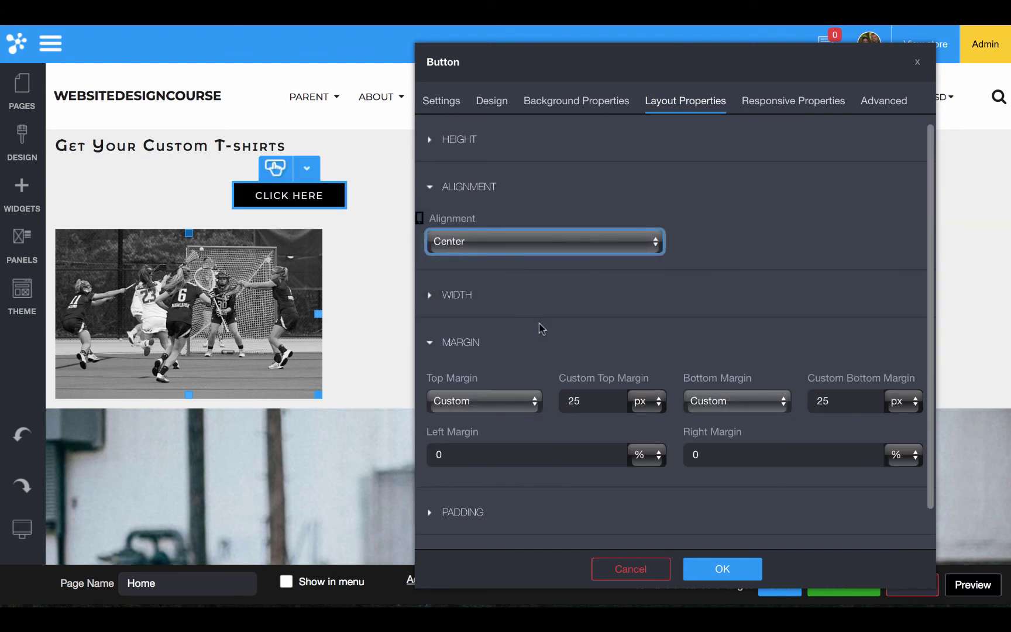
- Try a padding of 20 px below and 20 px above the Click Here button
click(560, 345)
click(480, 389)
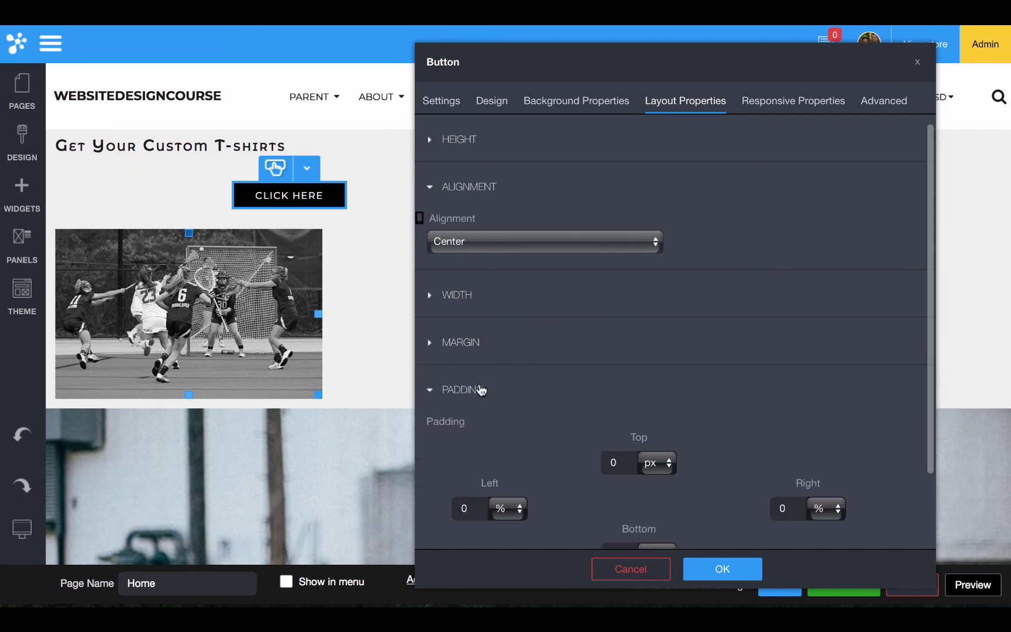
scroll(480, 389, down, 2)
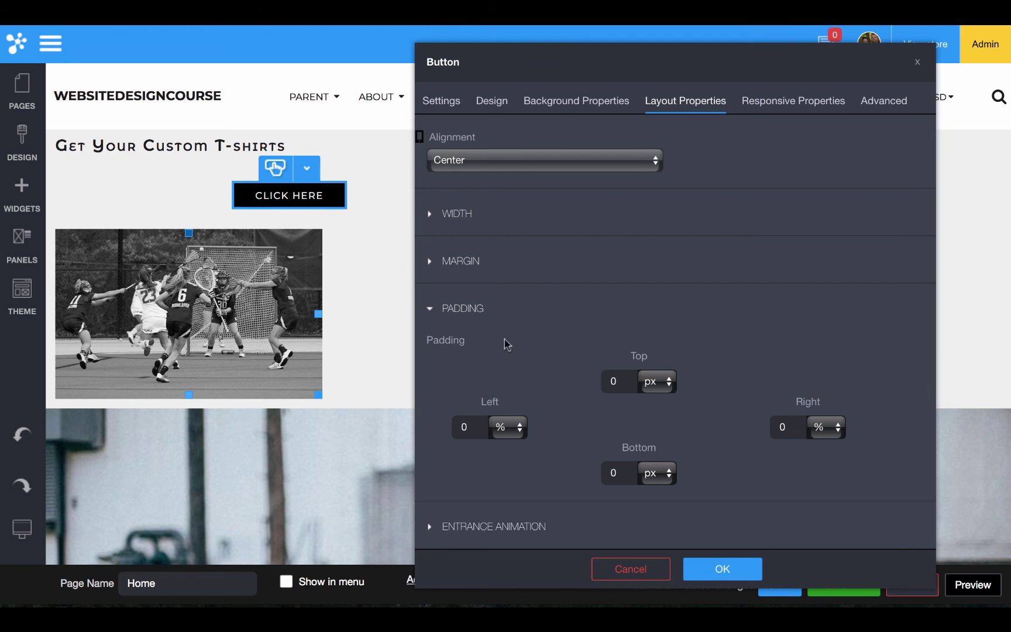
click(624, 474)
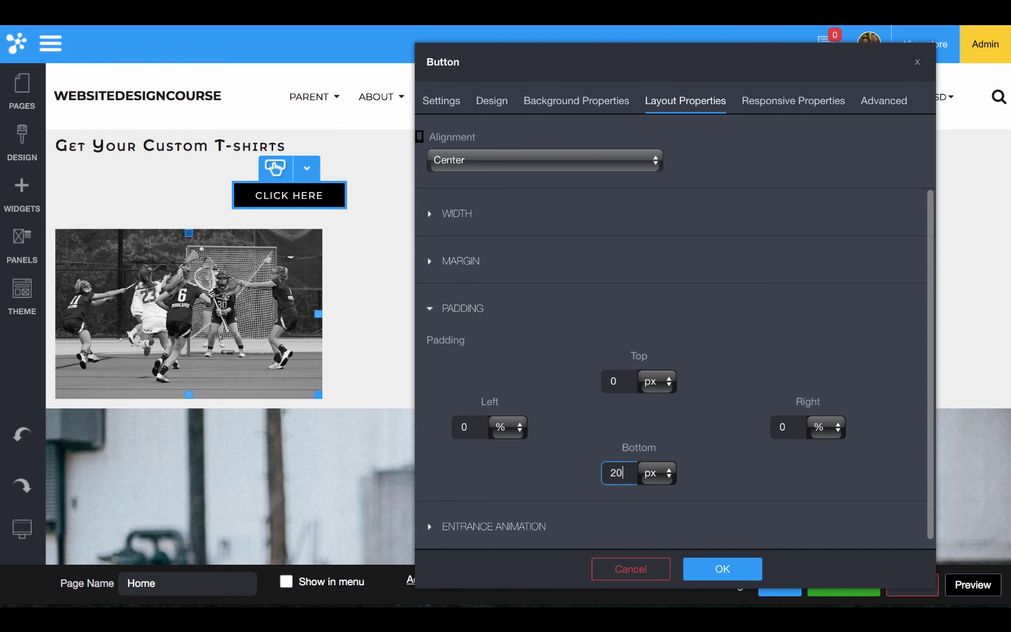
click(618, 381)
text(2)
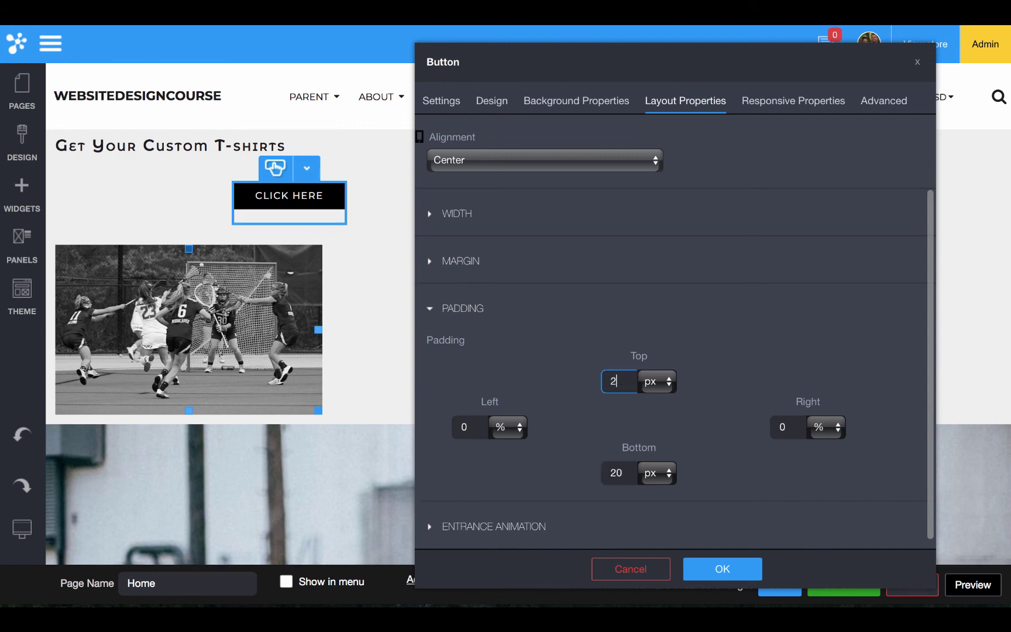
text(0)
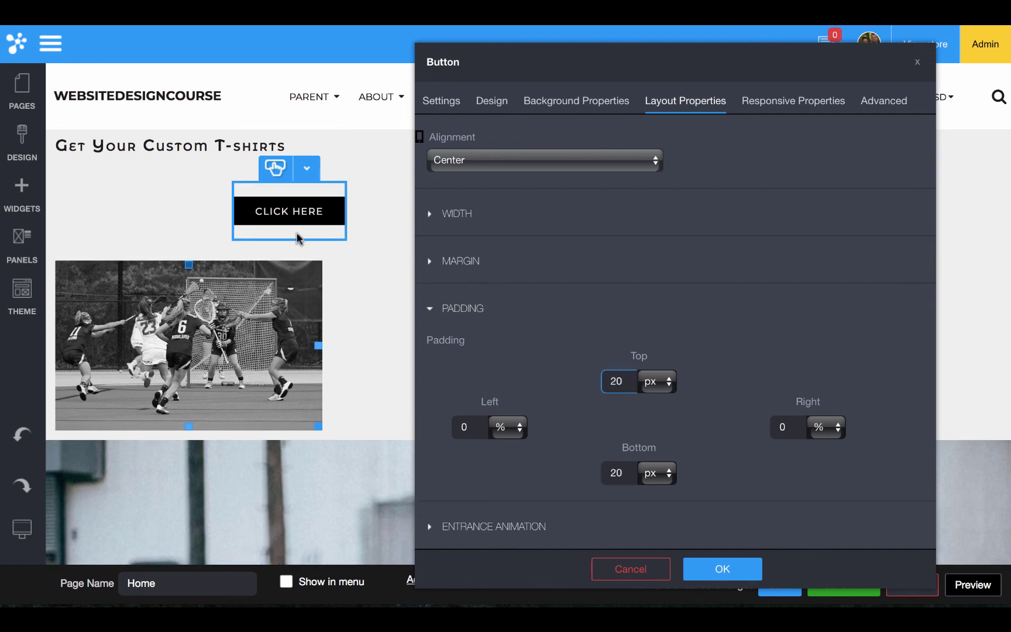
- Reset the button's top and bottom padding to 0 px and accept the button settings
key(BackSpace)
key(BackSpace)
text(0)
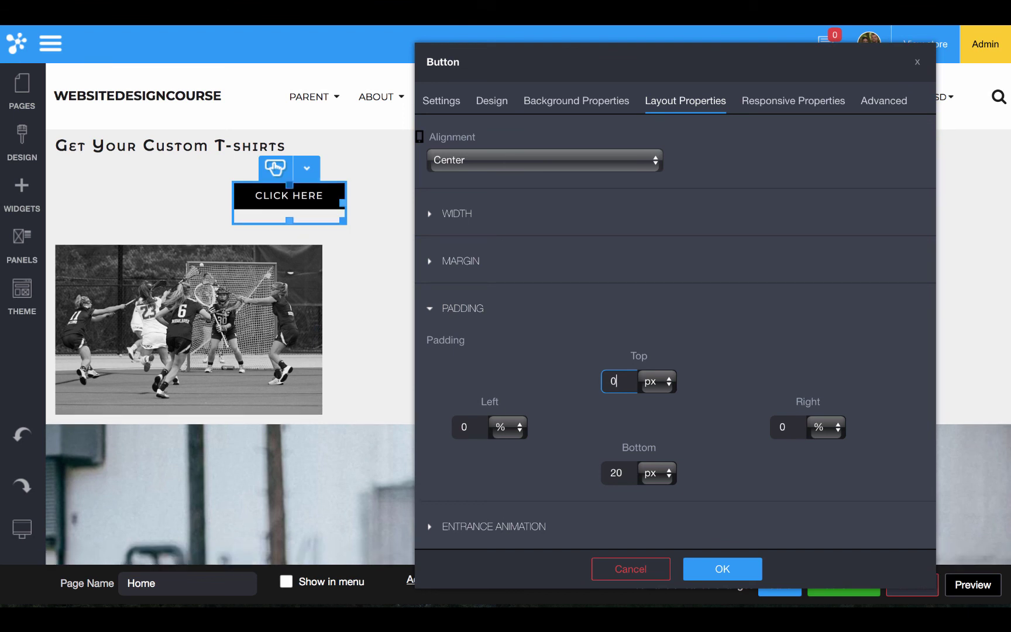
key(Tab)
key(Tab)
key(Tab)
key(Tab)
key(Tab)
key(Tab)
text(0)
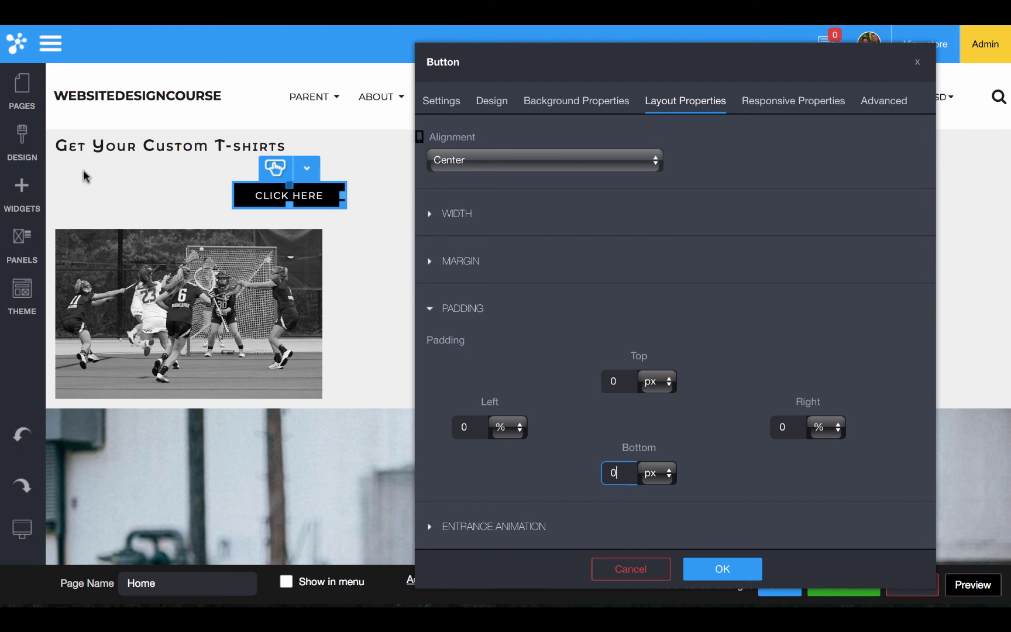
key(Return)
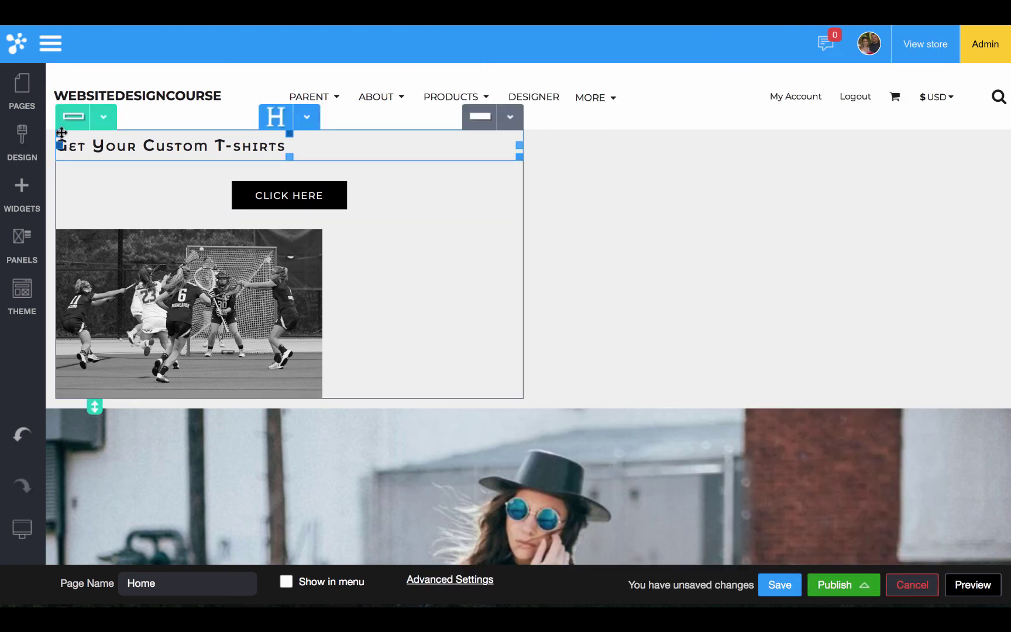
- Set the left and right padding of the one-column row holding the heading, button and image to 2%
click(103, 117)
click(108, 144)
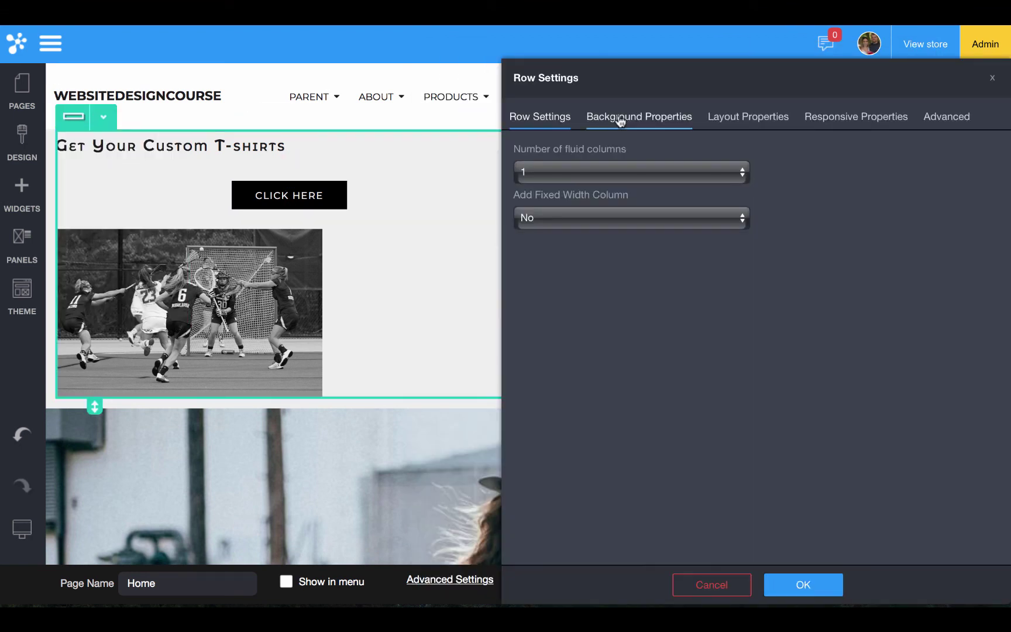
click(735, 116)
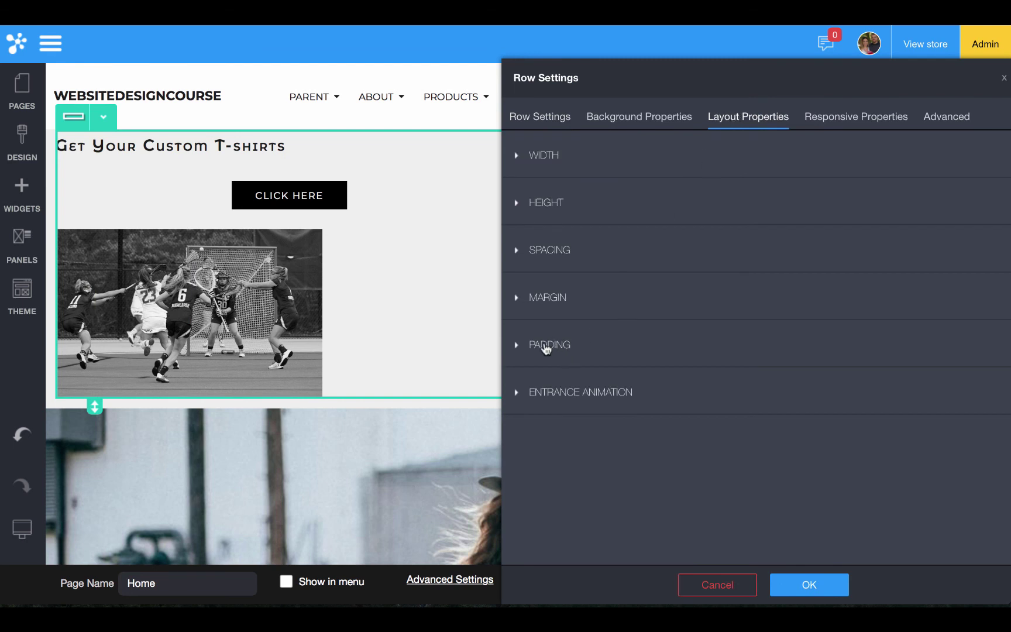
click(549, 346)
click(551, 463)
text(2)
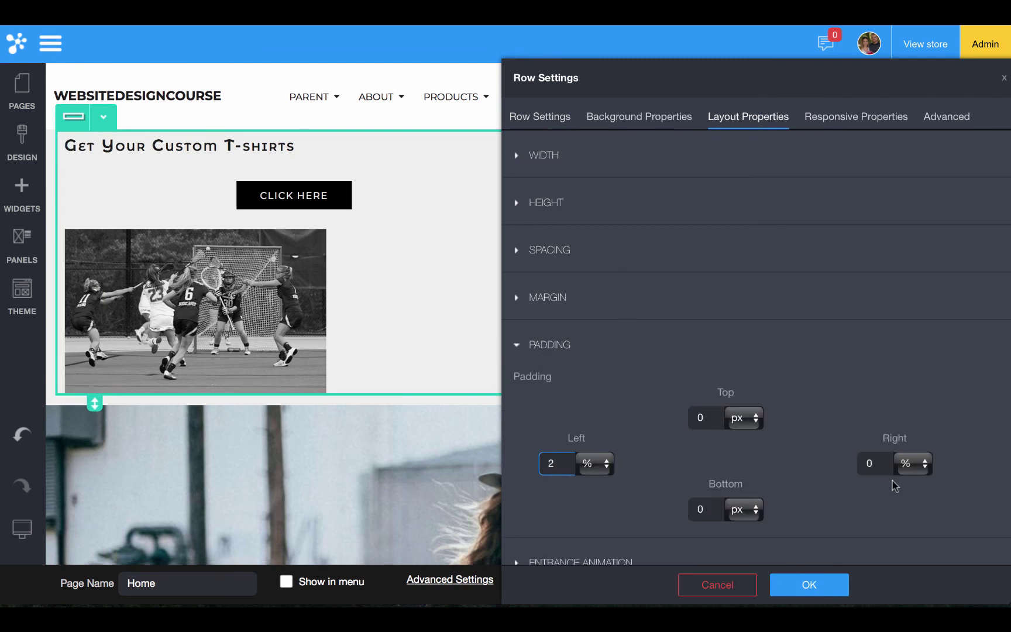
click(873, 463)
text(2)
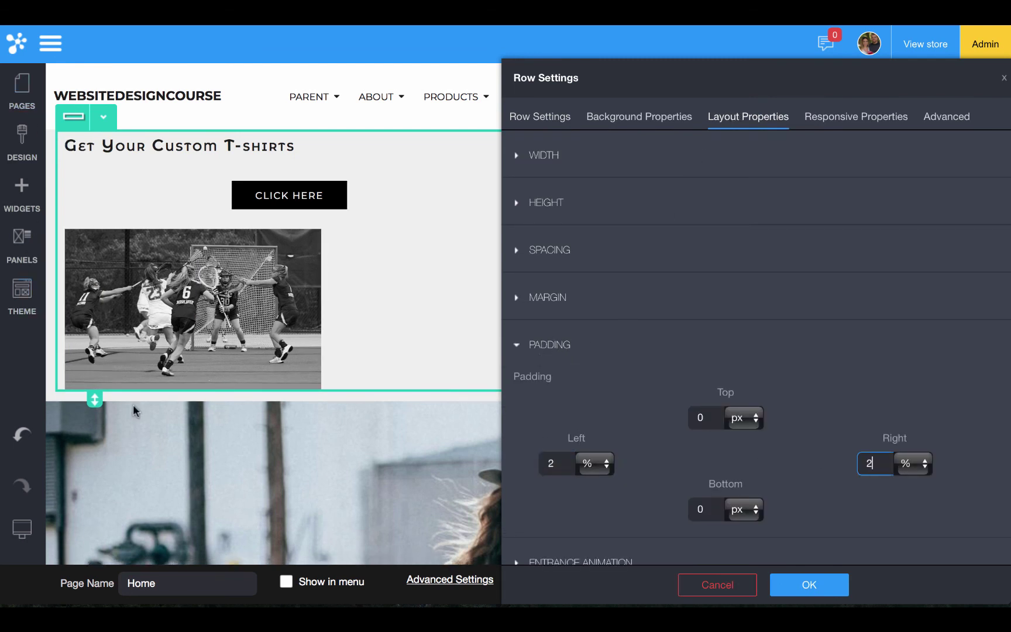
- Switch the row's bottom and top padding units to % and set both values to 2%
click(740, 510)
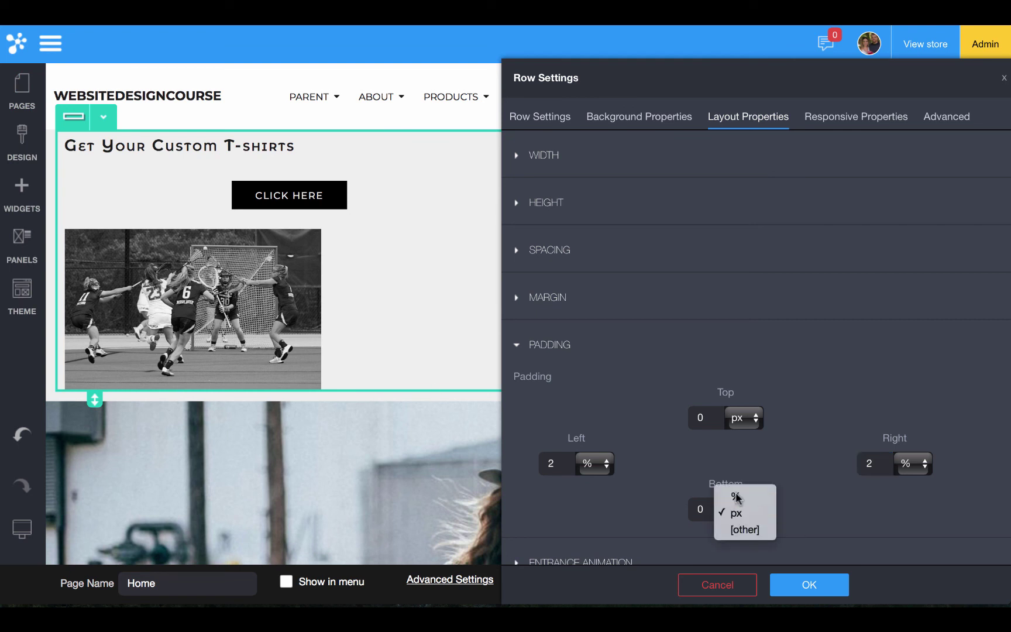
click(736, 496)
click(701, 507)
text(2)
click(751, 418)
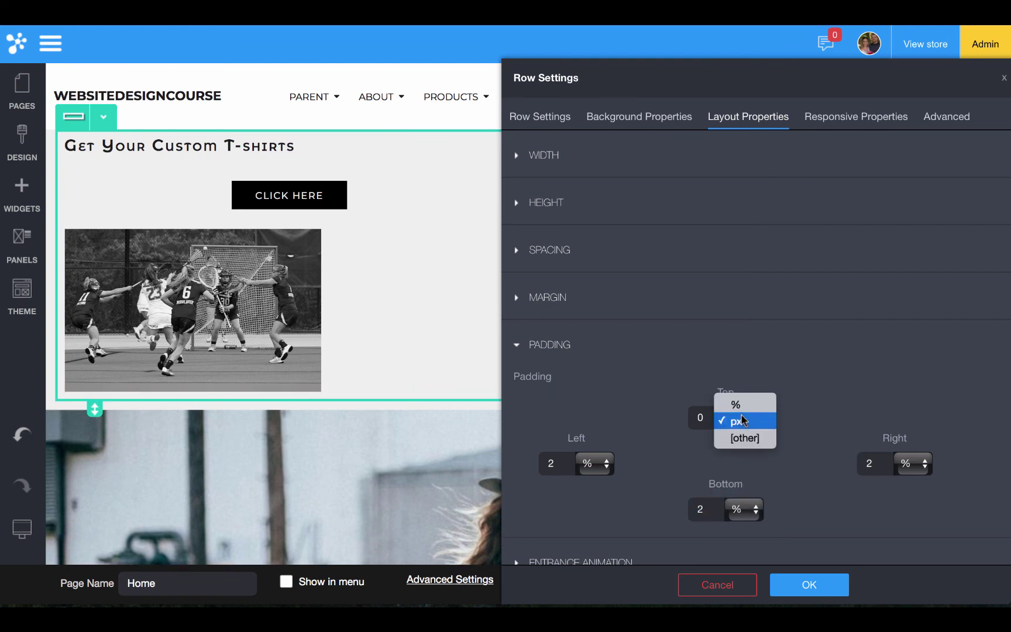
click(731, 401)
click(702, 418)
text(2)
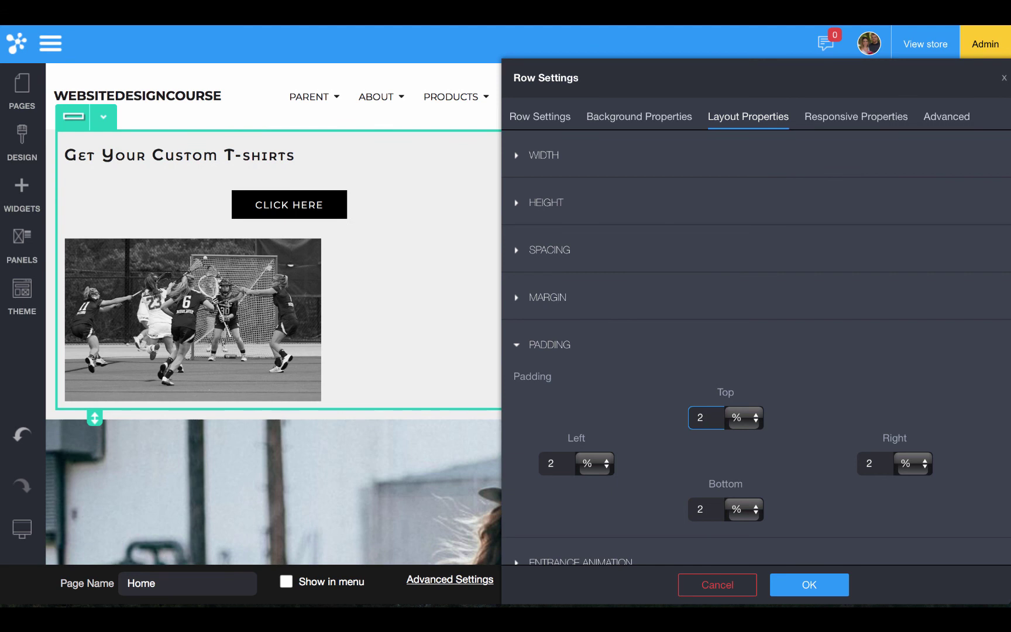
- Add a normal-state shadow to the one-column row and accept the row settings
click(618, 121)
click(548, 258)
click(557, 359)
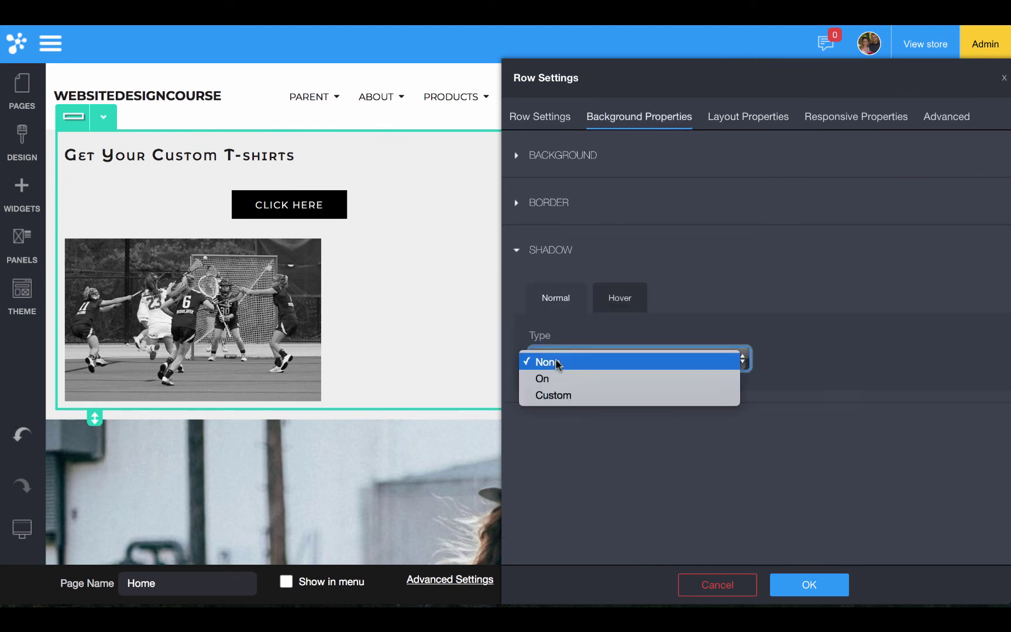
click(401, 400)
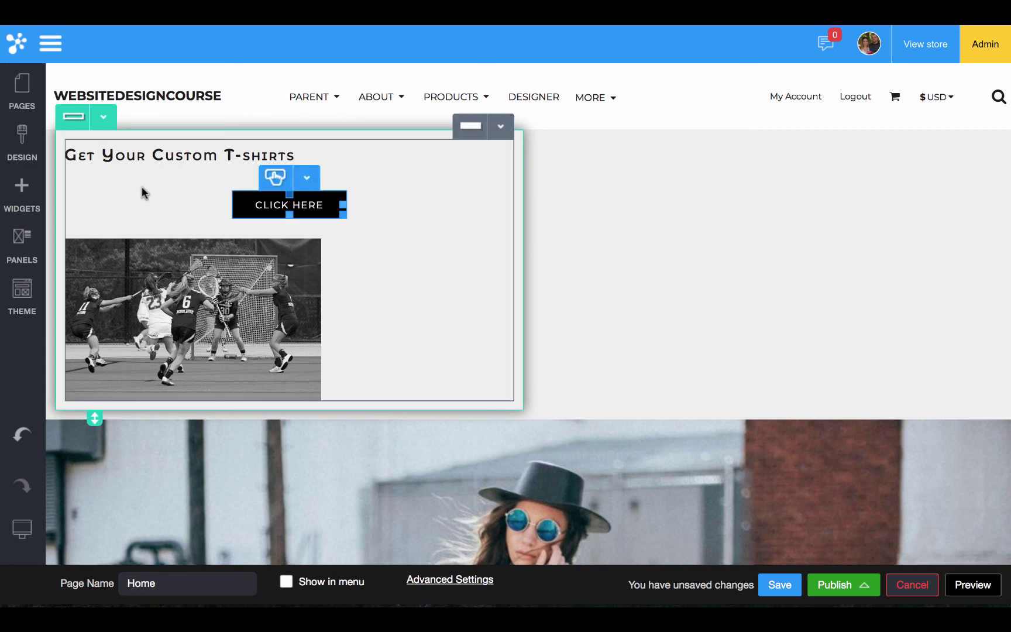
- Change the lacrosse image's alignment to Center
double_click(242, 277)
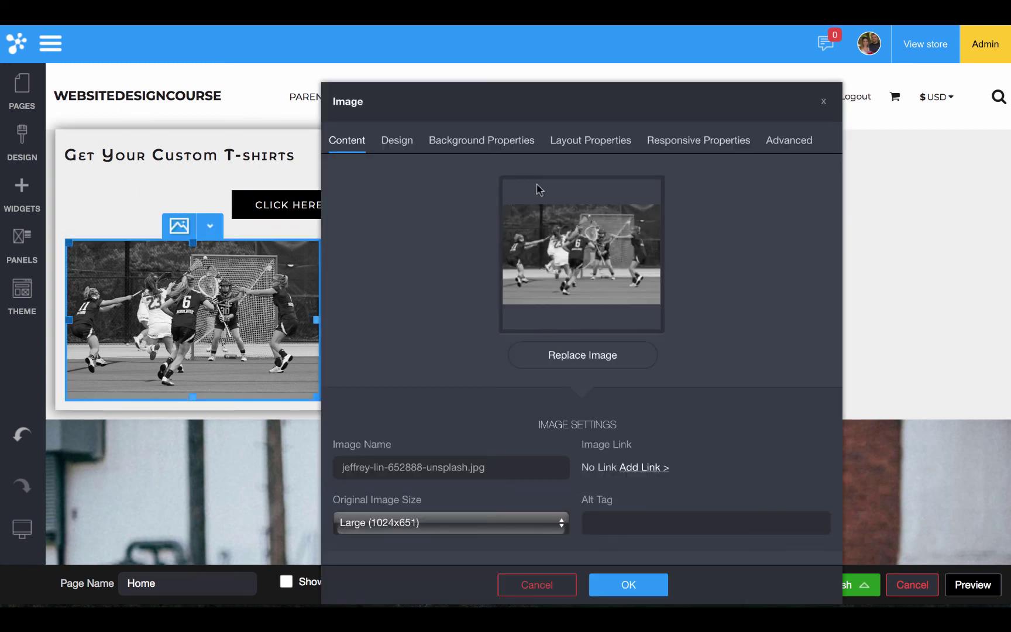
click(608, 139)
click(383, 180)
click(384, 229)
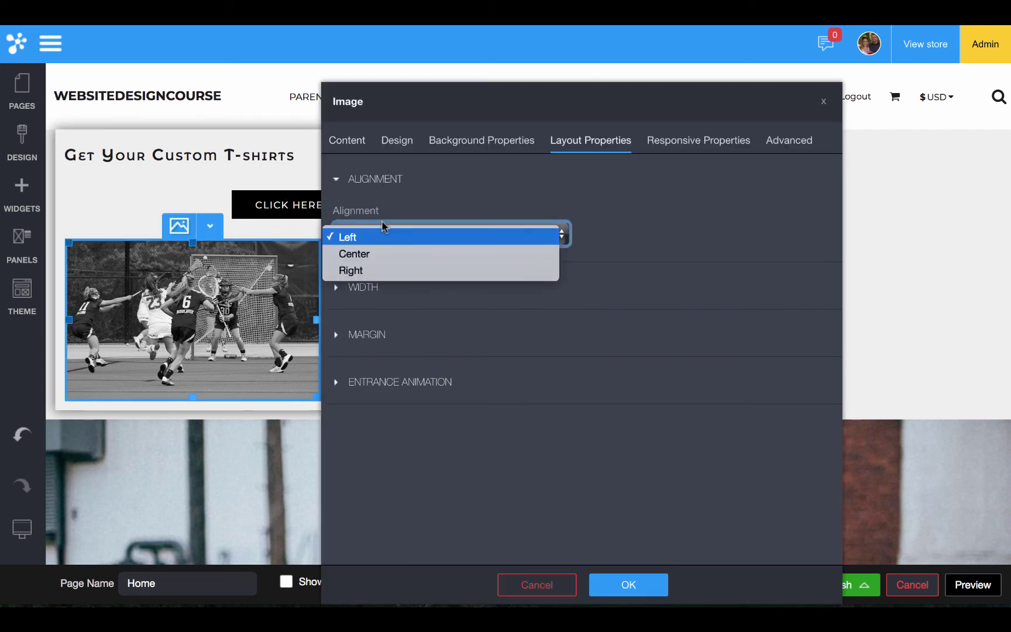
click(378, 255)
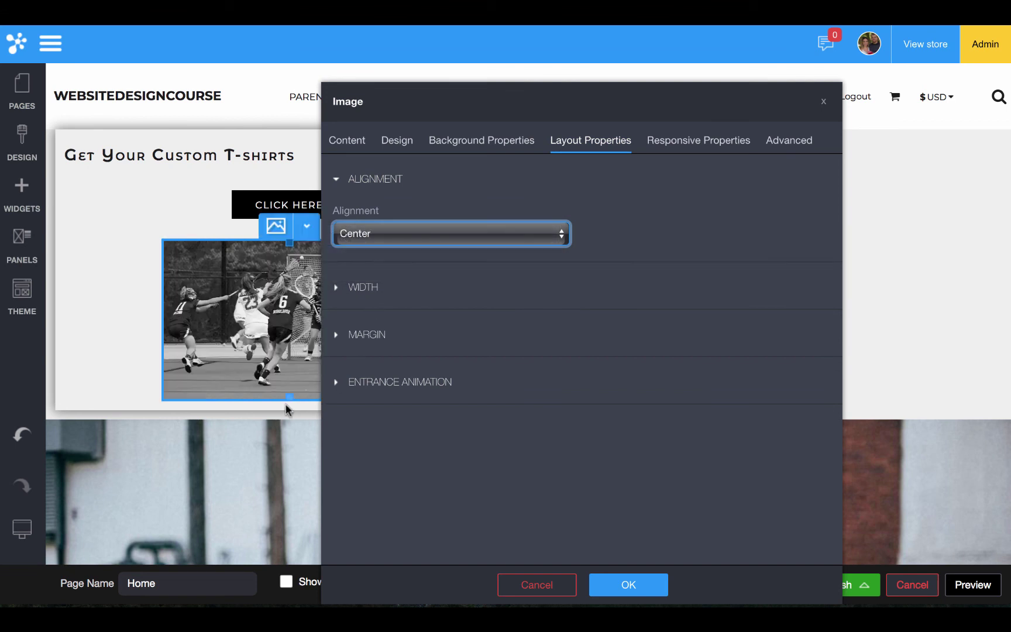
- Give the lacrosse image a custom bottom margin of 20 px and accept the image settings
click(366, 335)
click(669, 391)
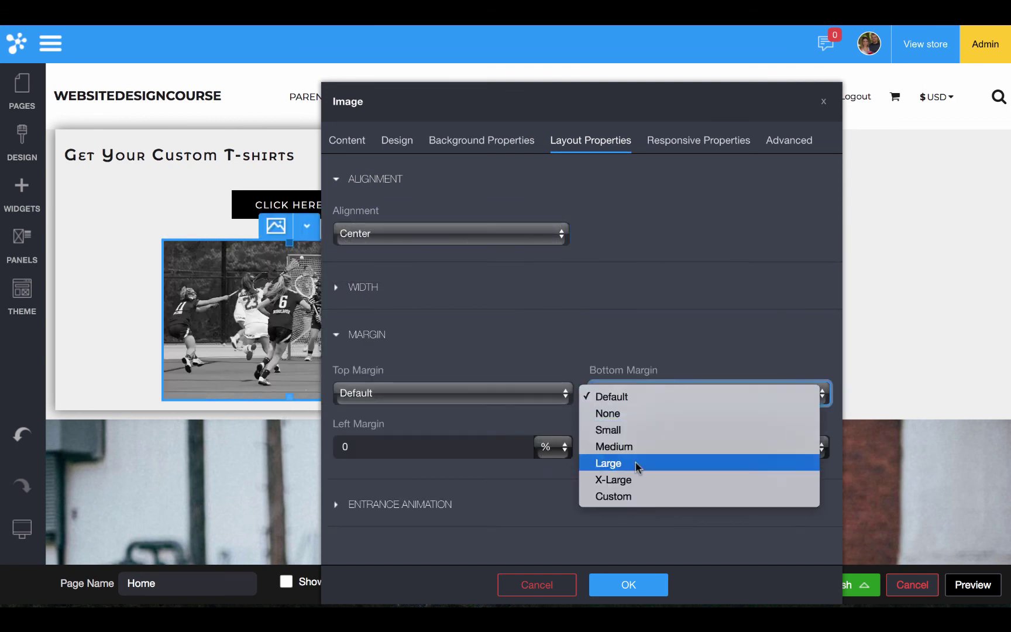
click(629, 495)
click(764, 392)
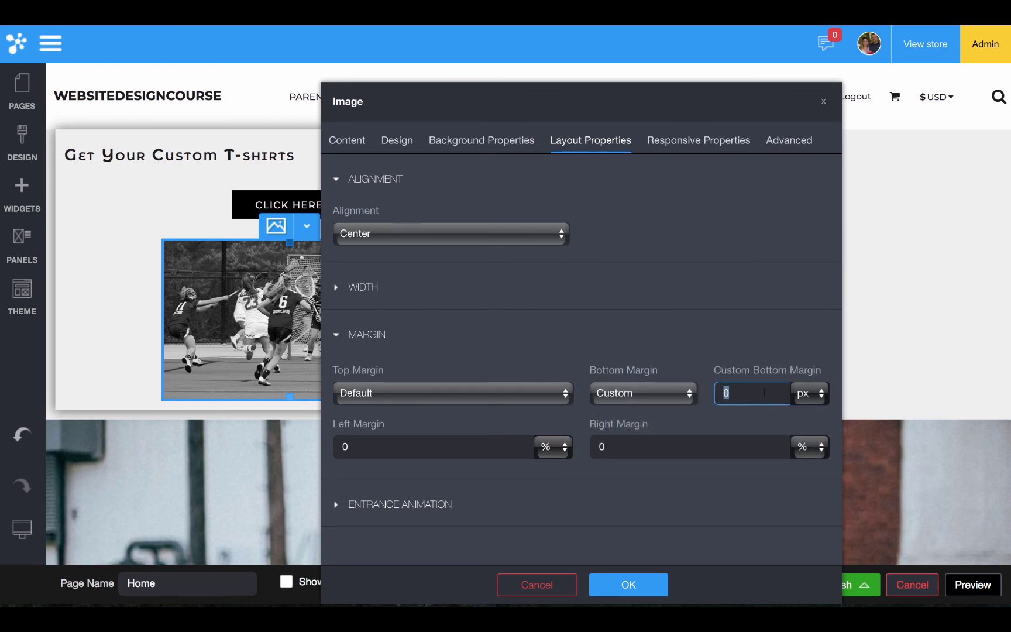
text(20)
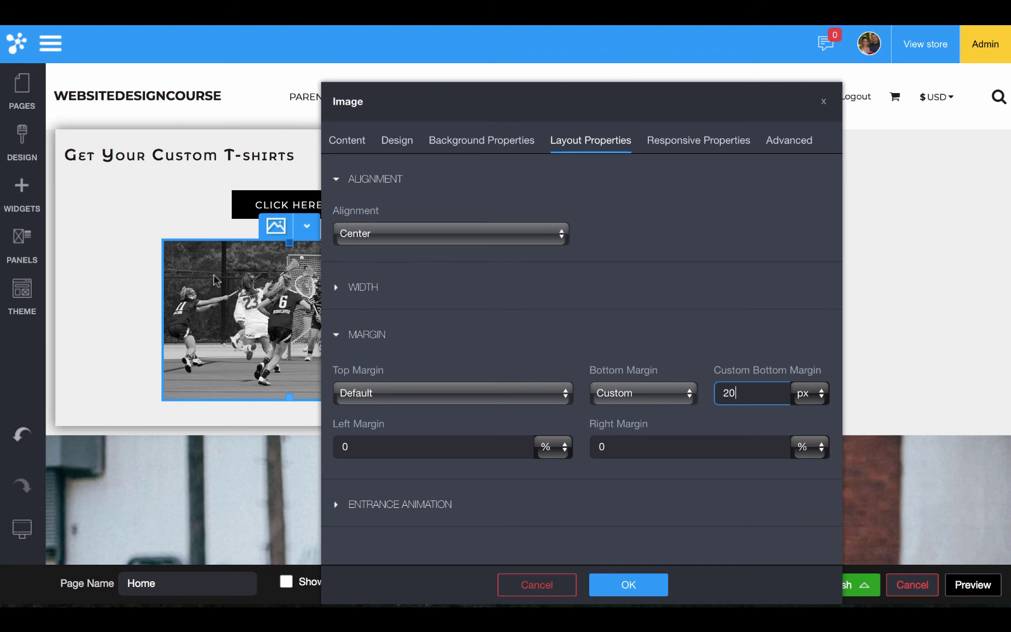
key(Return)
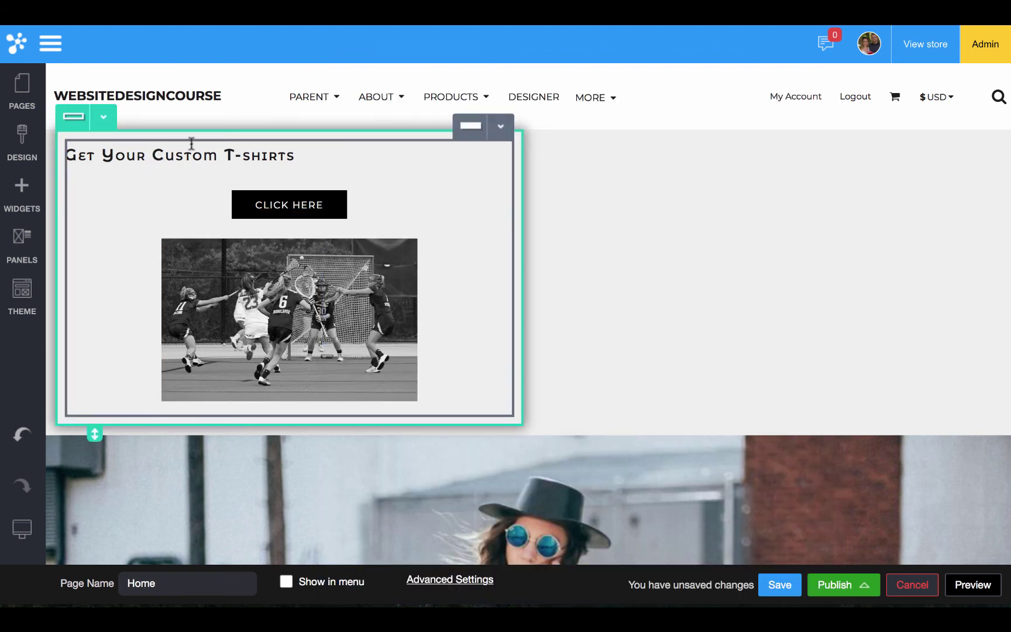
- Change the alignment of the Get Your Custom T-shirts heading to Center
click(218, 153)
click(307, 126)
click(305, 154)
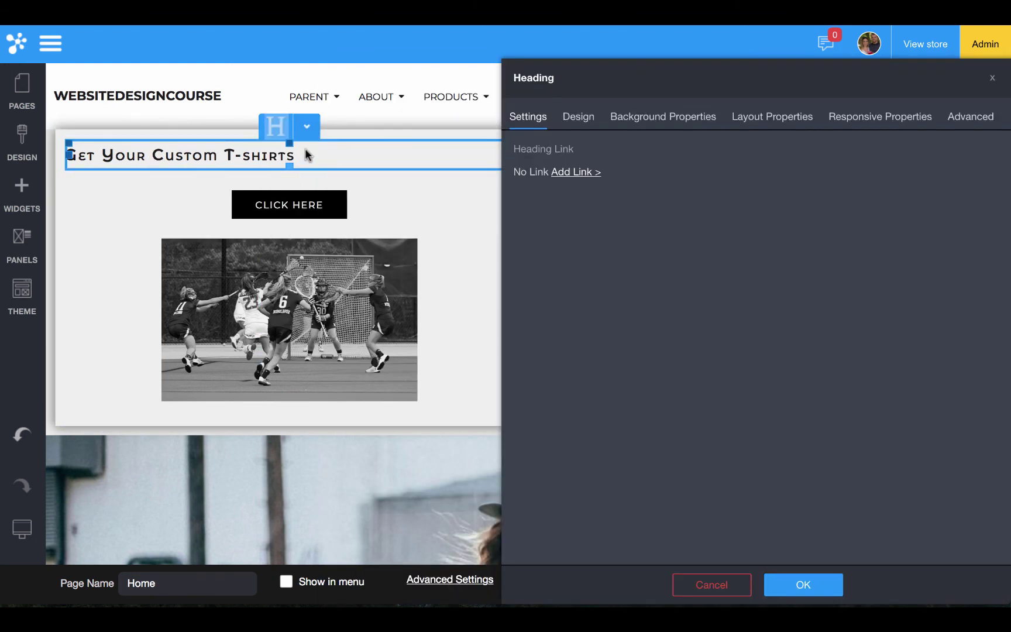
click(734, 130)
click(545, 221)
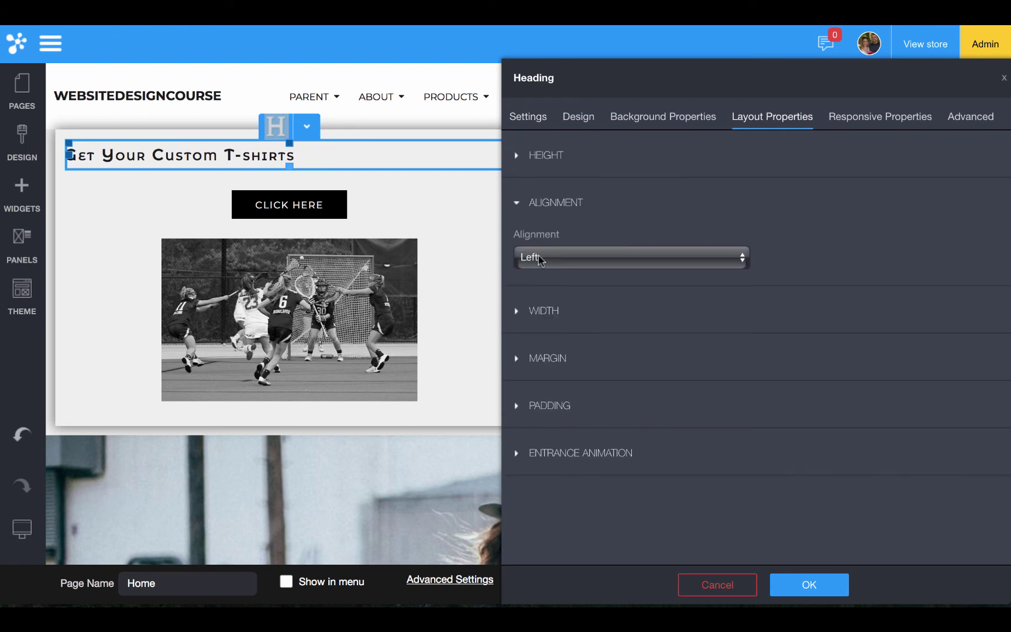
click(541, 261)
click(538, 278)
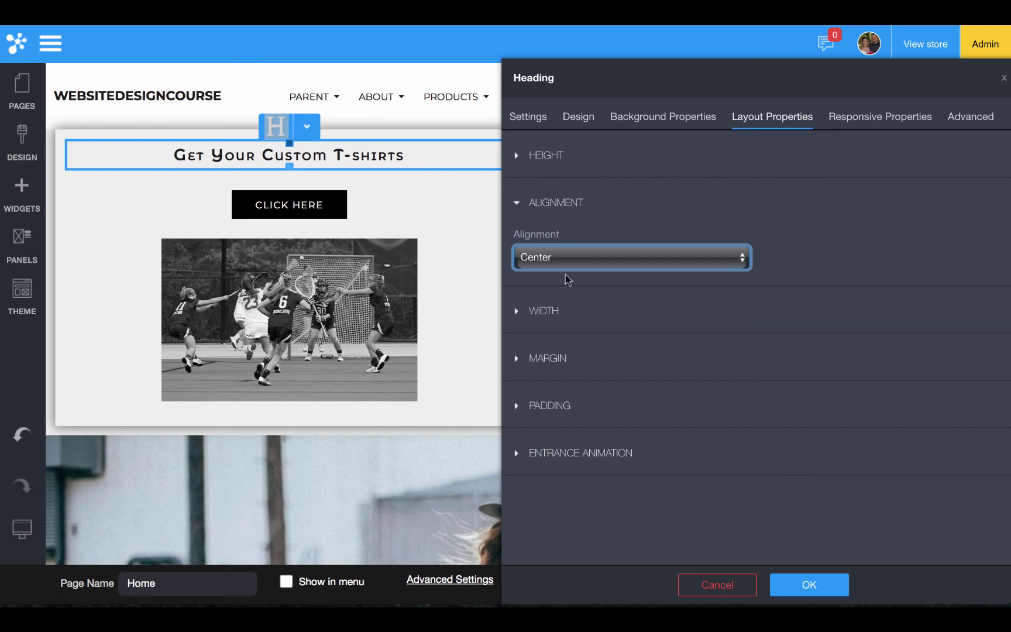
- Check the heading's padding and bottom margin options and close the heading settings
click(550, 405)
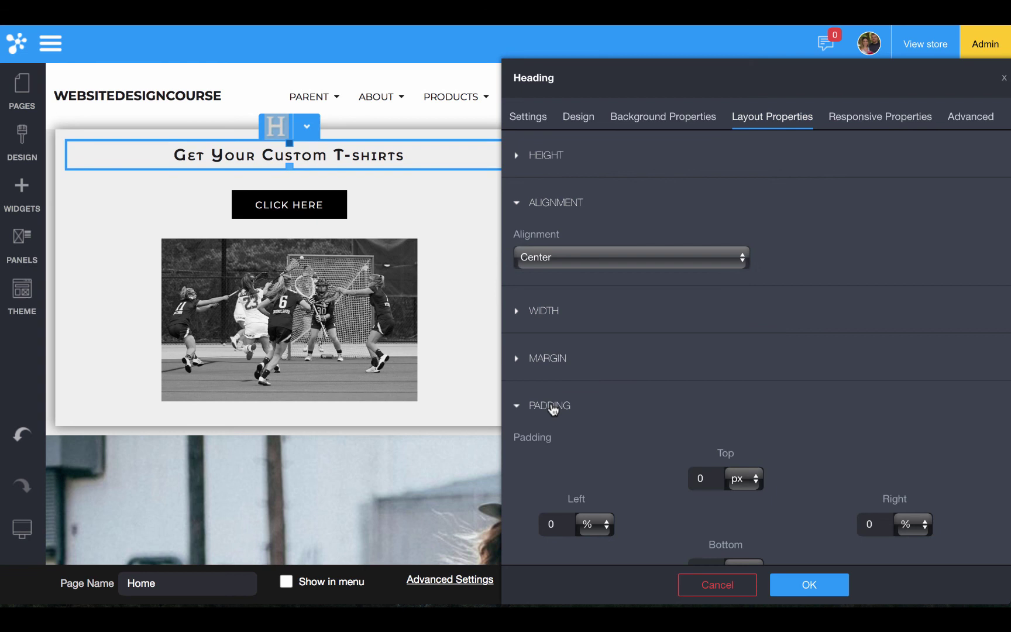
click(548, 359)
click(819, 417)
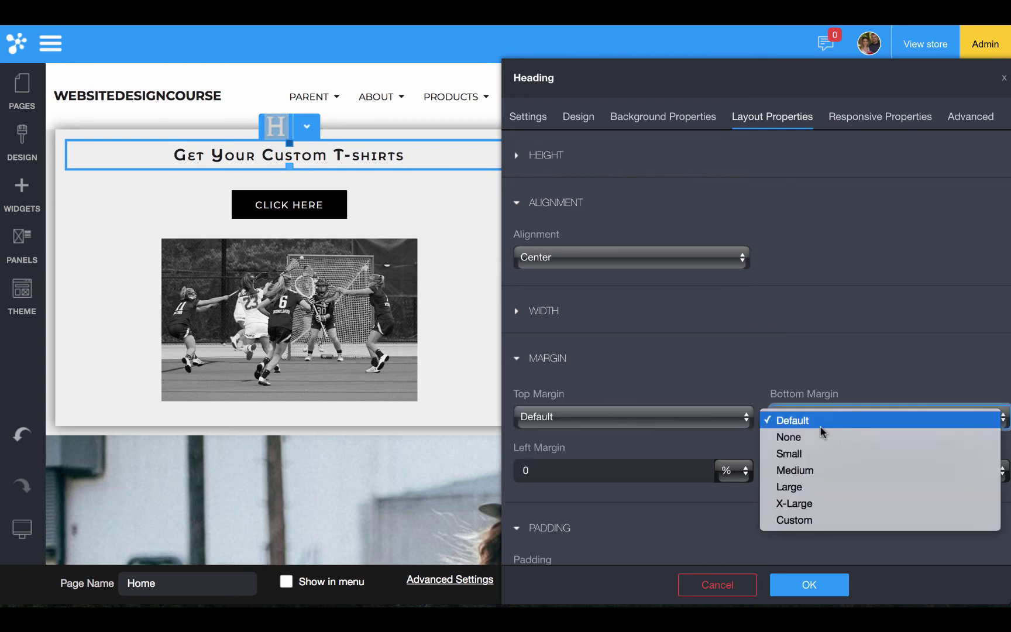
click(698, 354)
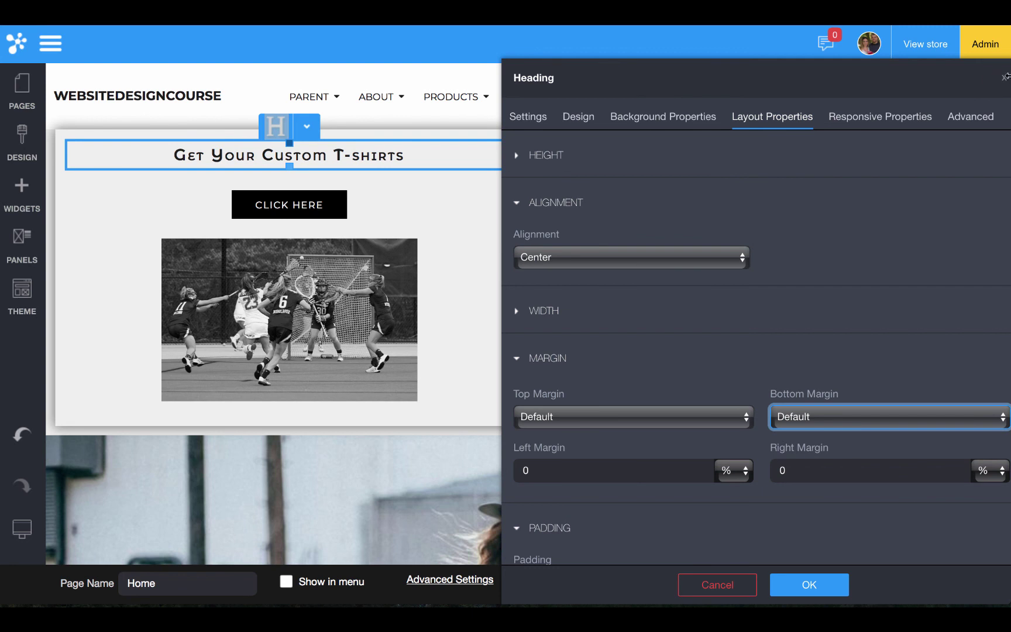
click(357, 116)
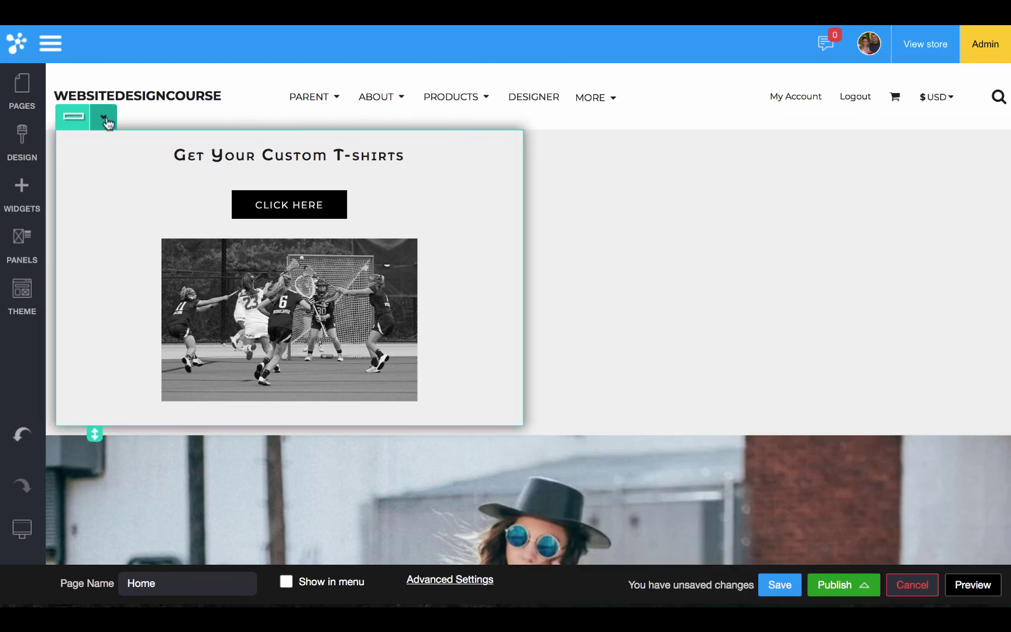
- Clone the finished one-column row and move one copy into the empty second column of the two-column row
click(106, 120)
click(97, 255)
click(107, 130)
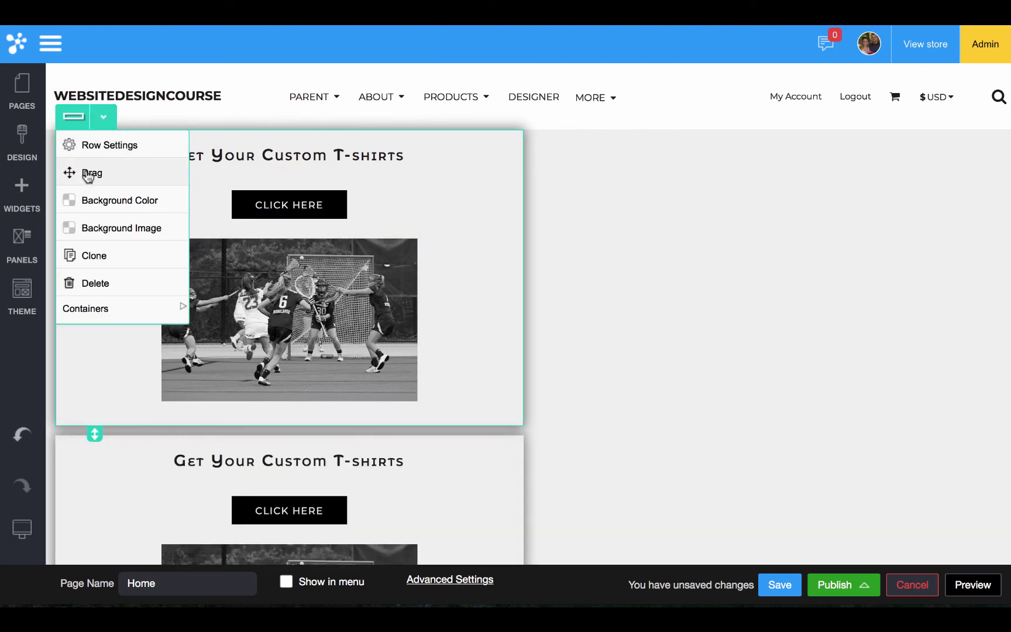
drag(83, 169, 625, 316)
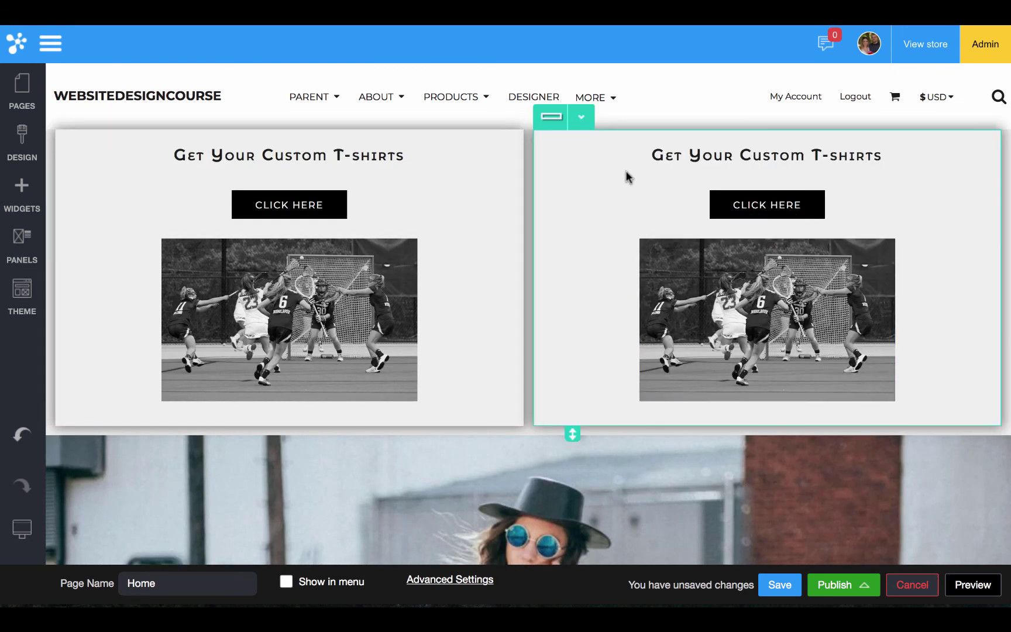
- Preview the page layout in the monitor and tablet views and return to the wide monitor view
mouse_move(29, 539)
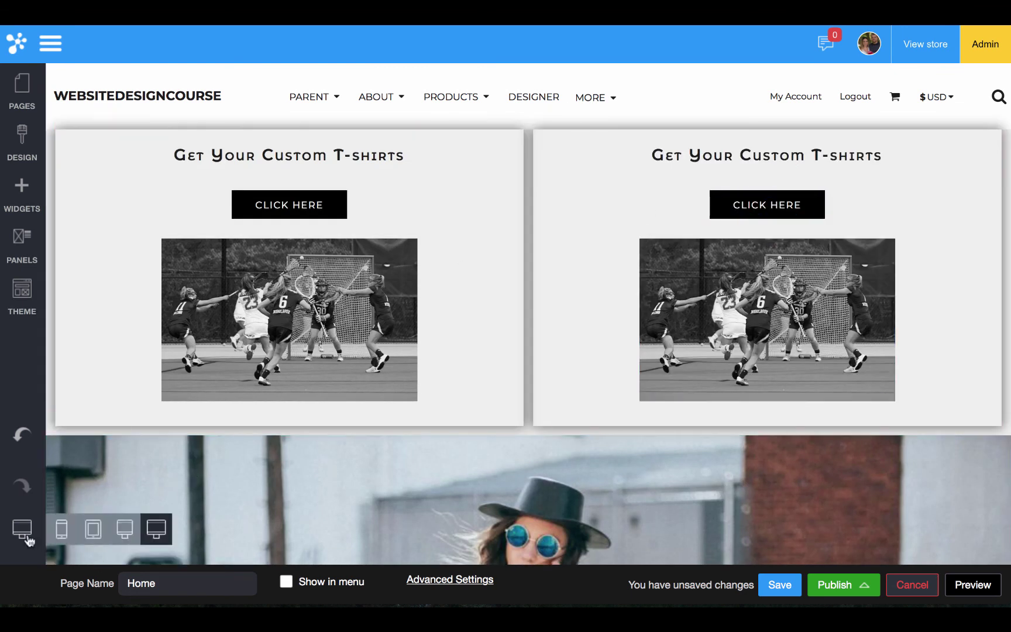
click(124, 535)
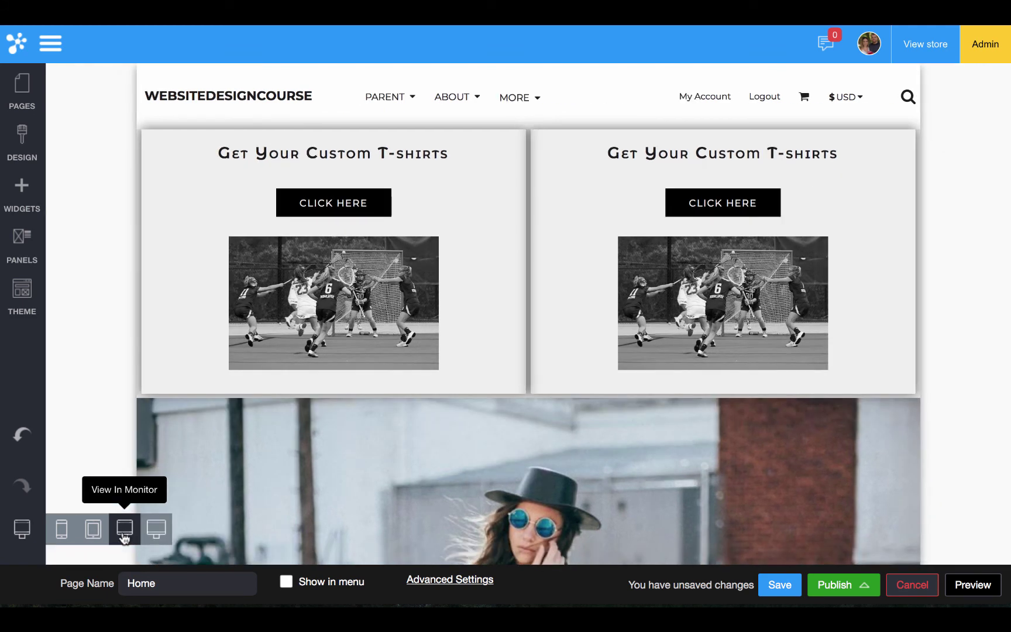
click(93, 529)
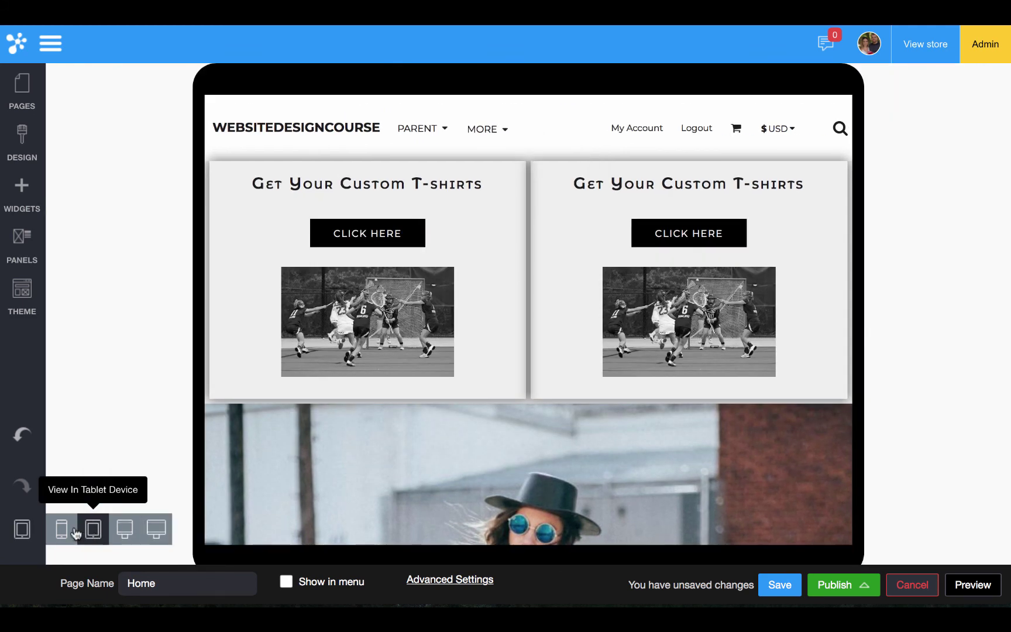
click(156, 529)
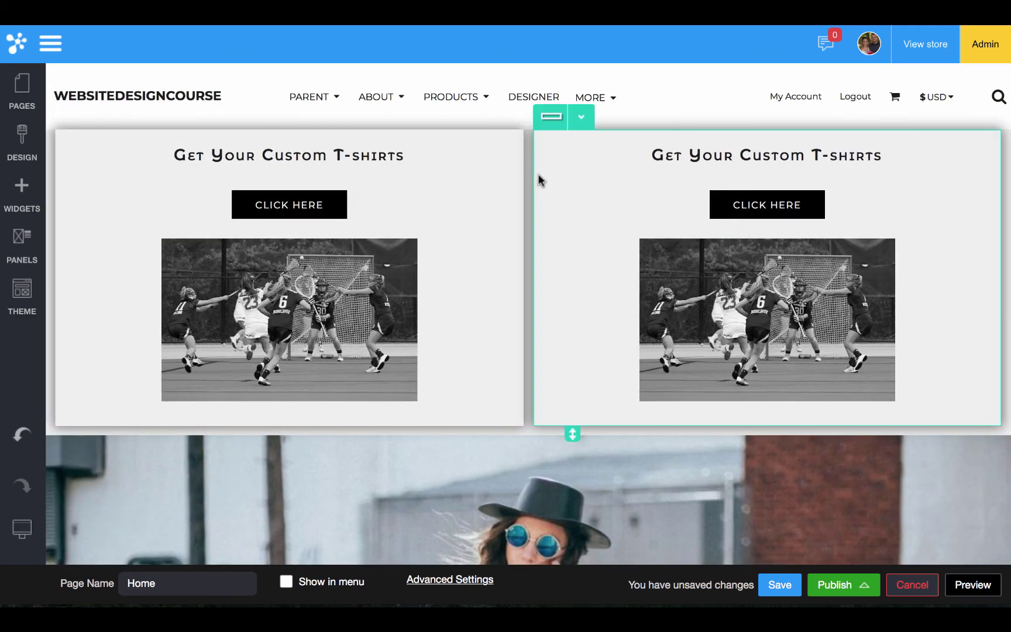
- Set the two-column row's responsive behavior for tablets to Stacked and accept the row settings
click(531, 133)
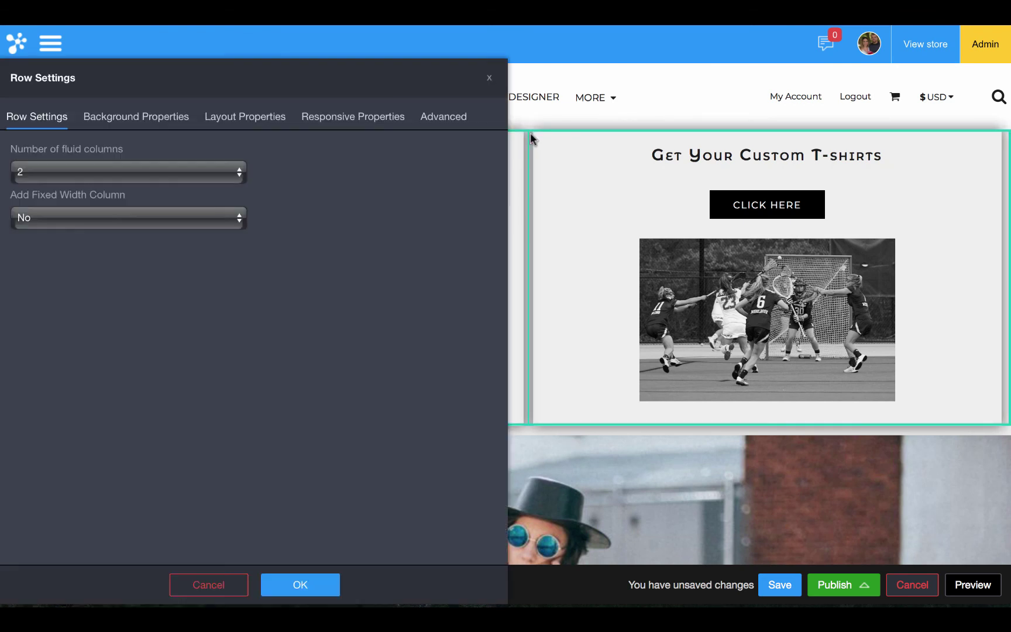
click(337, 124)
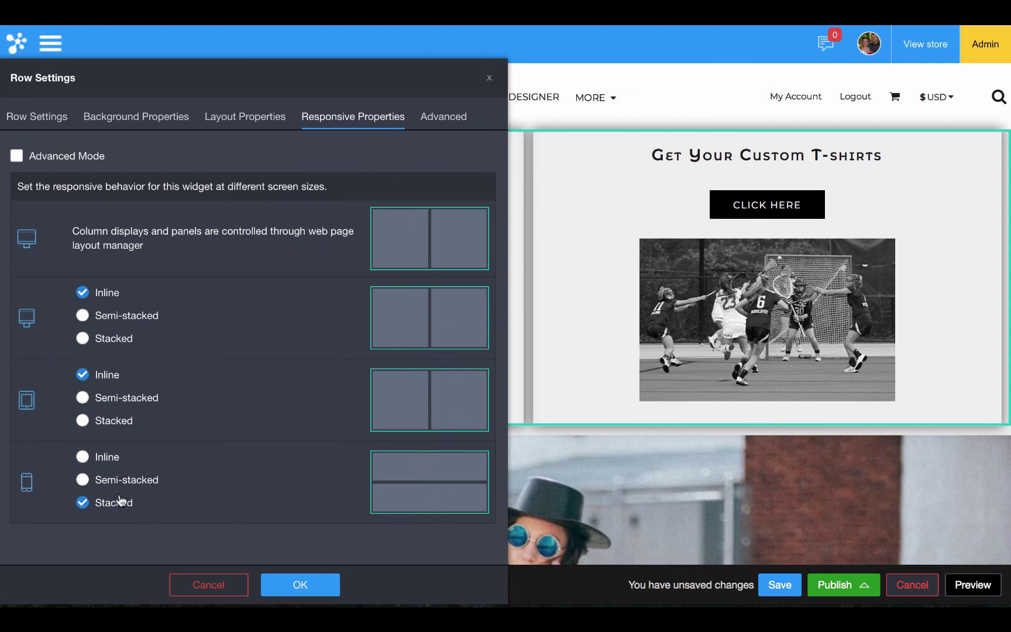
click(115, 423)
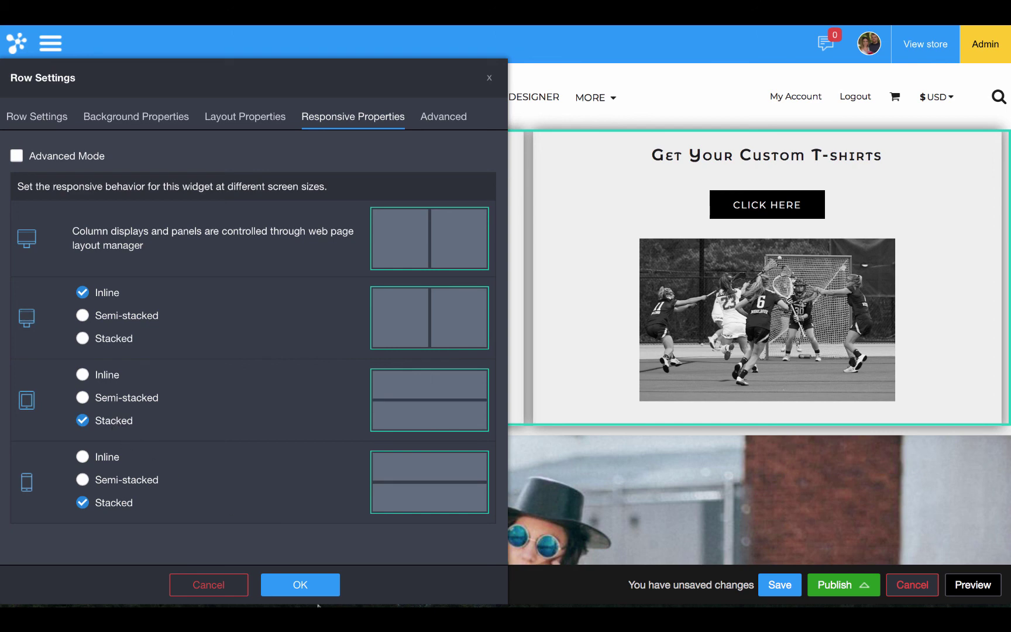
click(305, 587)
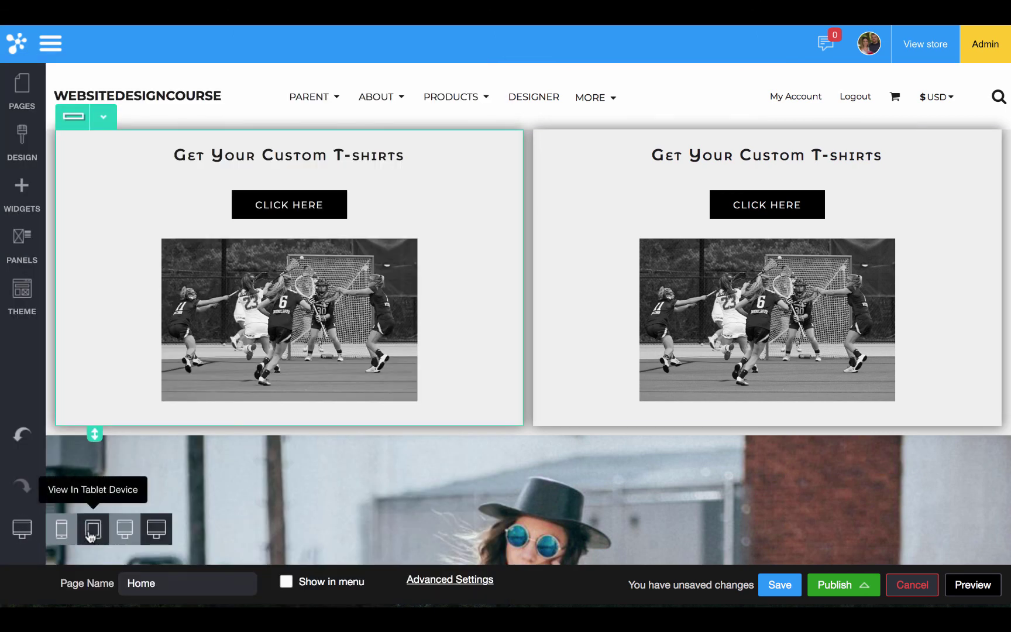
- Preview the page in the tablet view and look through both stacked T-shirt blocks
click(92, 530)
scroll(494, 328, down, 5)
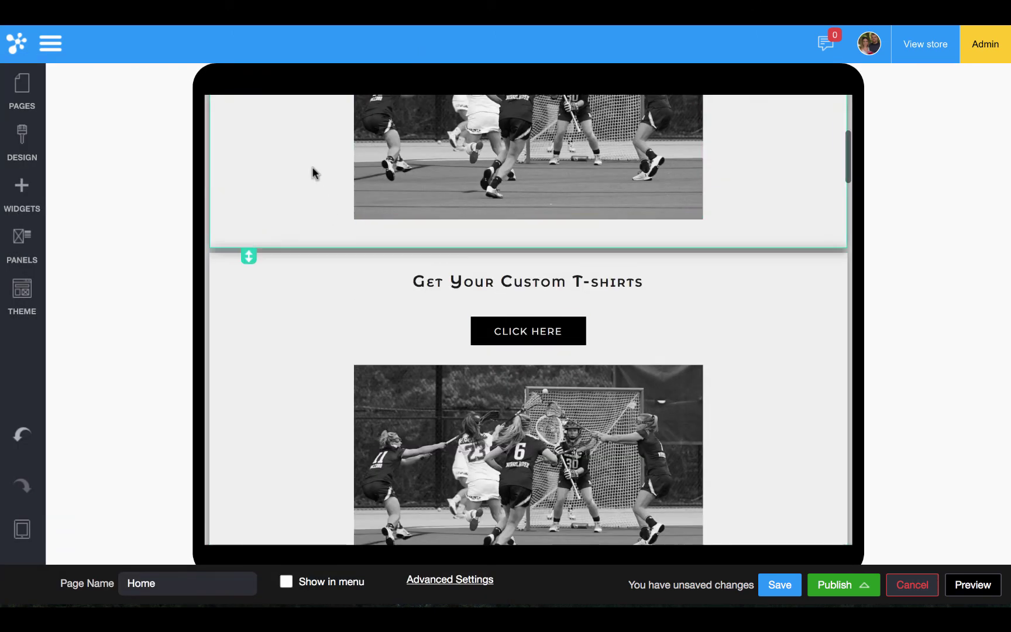
scroll(312, 171, down, 3)
mouse_move(22, 530)
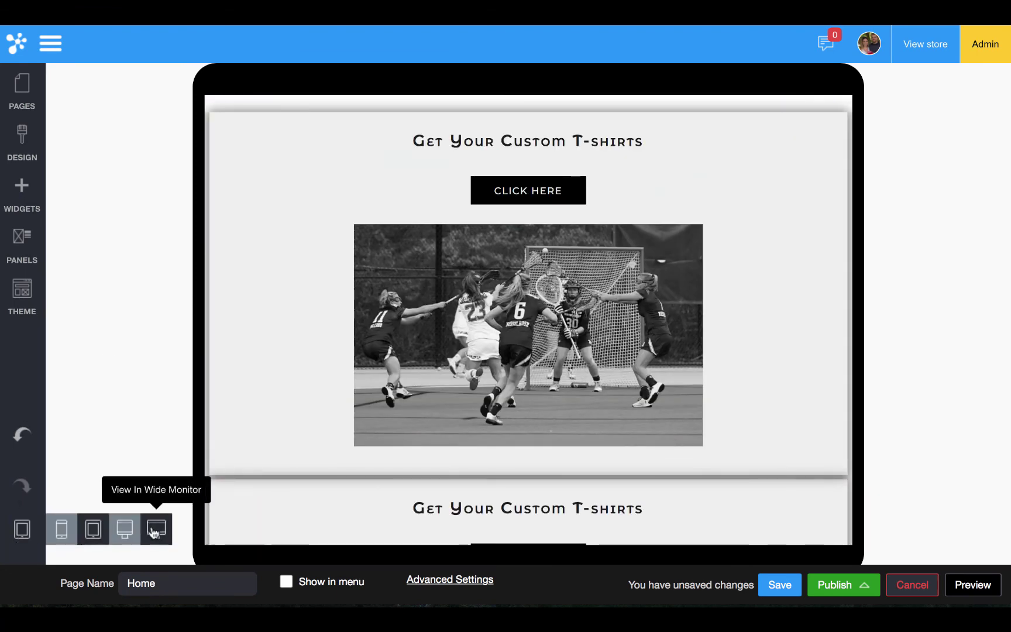
click(515, 345)
scroll(512, 345, up, 2)
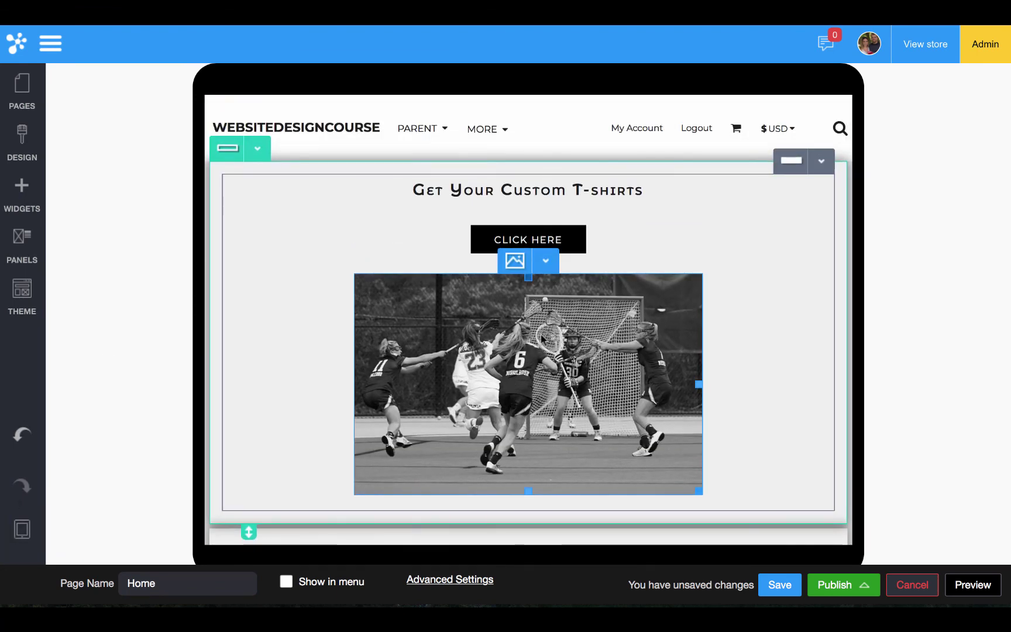
double_click(542, 338)
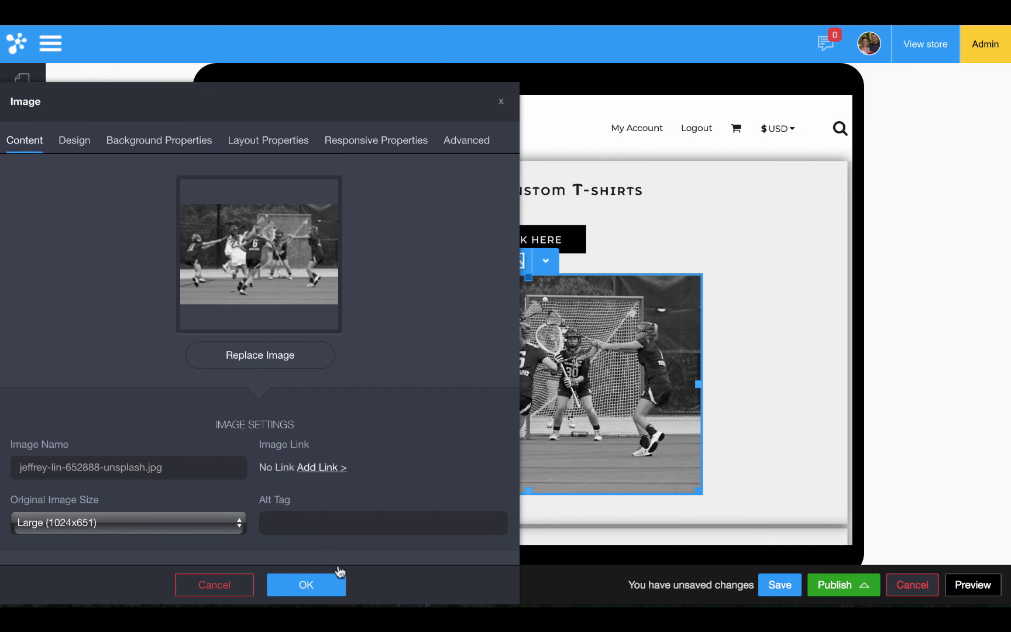
click(316, 592)
- Switch to the phone view and set the first T-shirt block's image to Hidden on phones
click(58, 529)
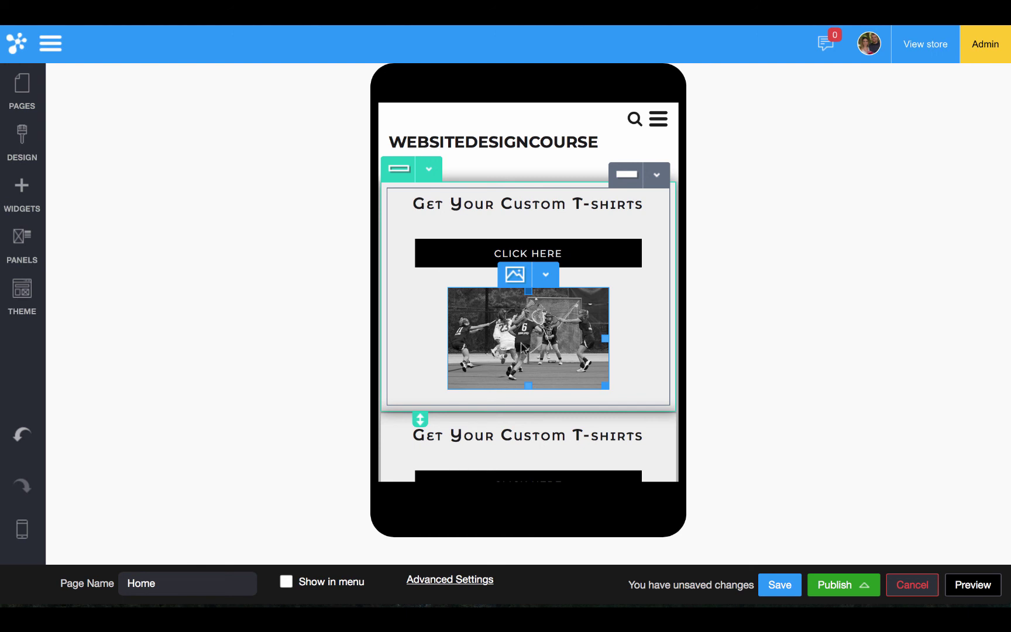
double_click(524, 348)
click(392, 145)
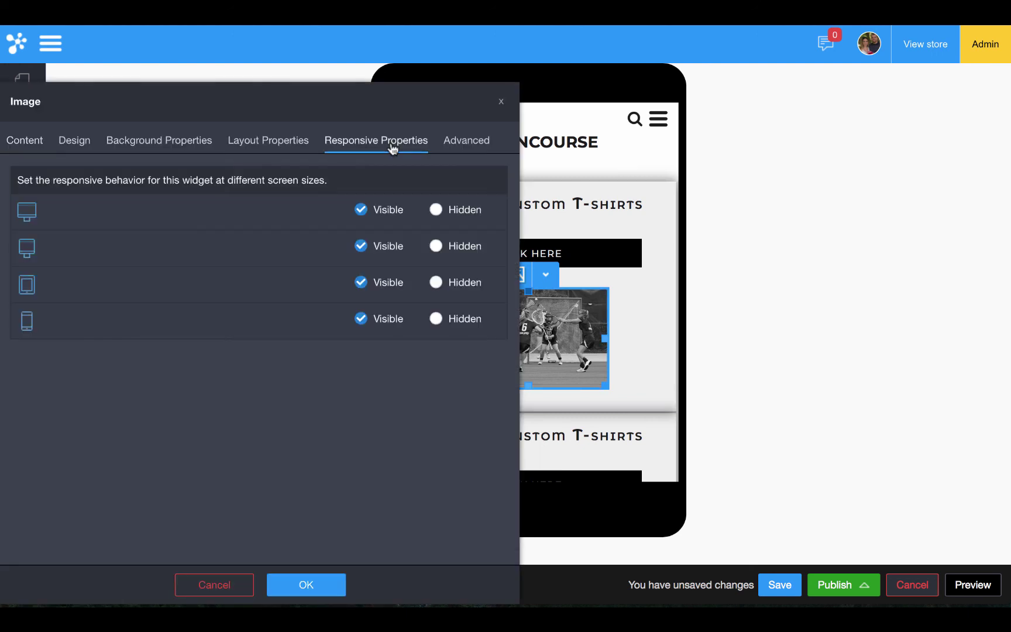
click(455, 321)
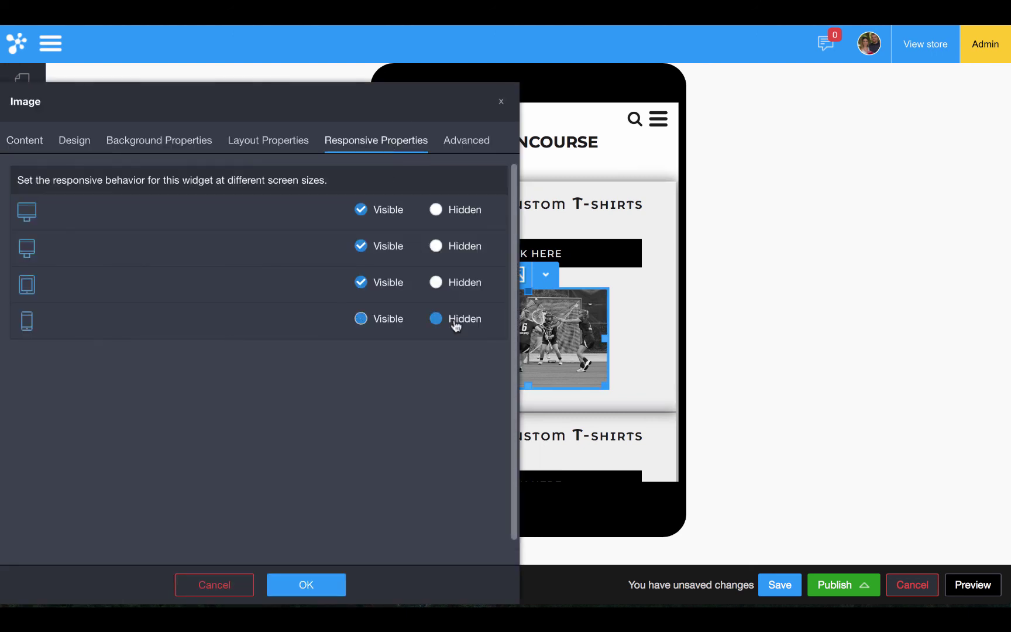
click(301, 590)
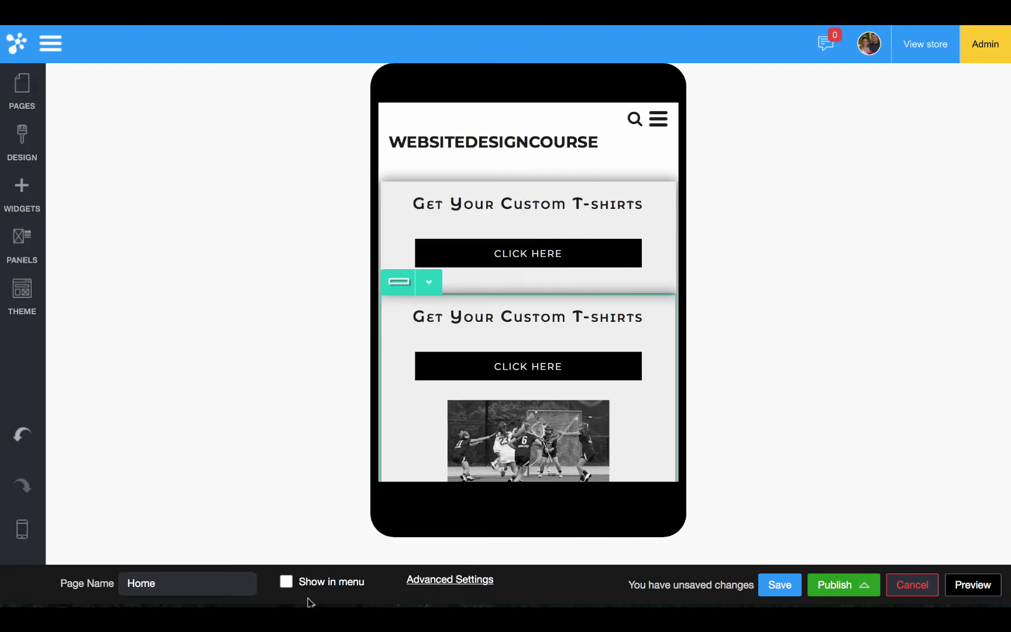
- Set the second T-shirt block's image to Hidden on phones and check both blocks in the phone view
scroll(437, 396, down, 5)
double_click(515, 314)
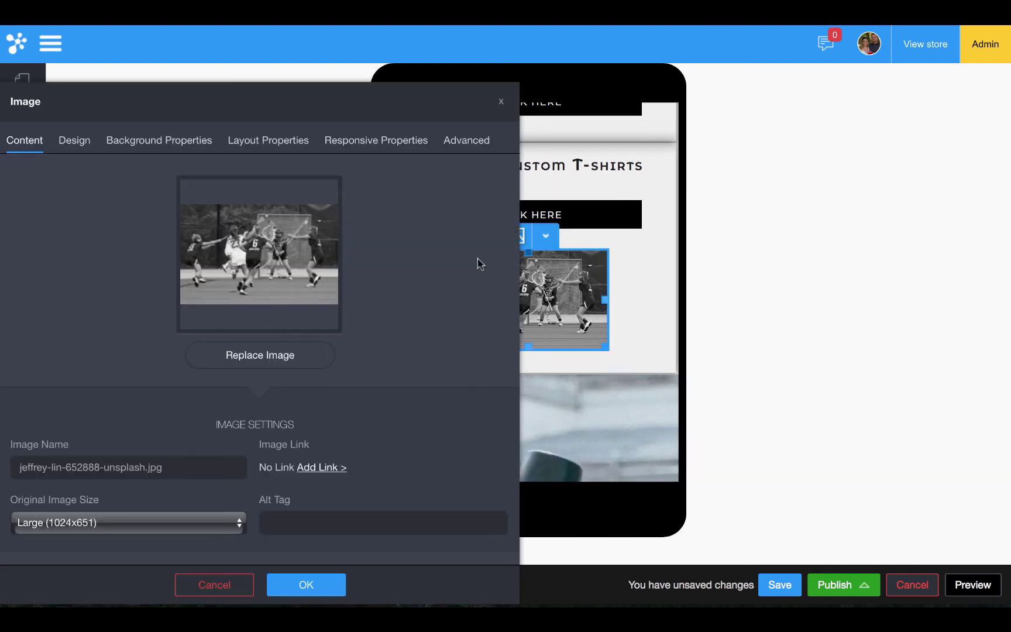
click(375, 147)
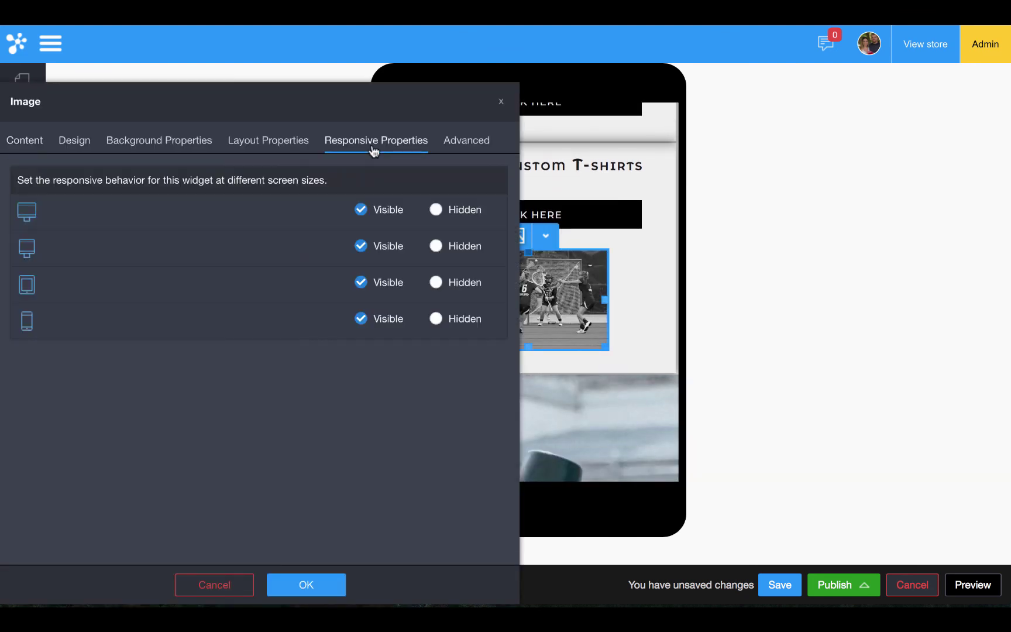
click(466, 319)
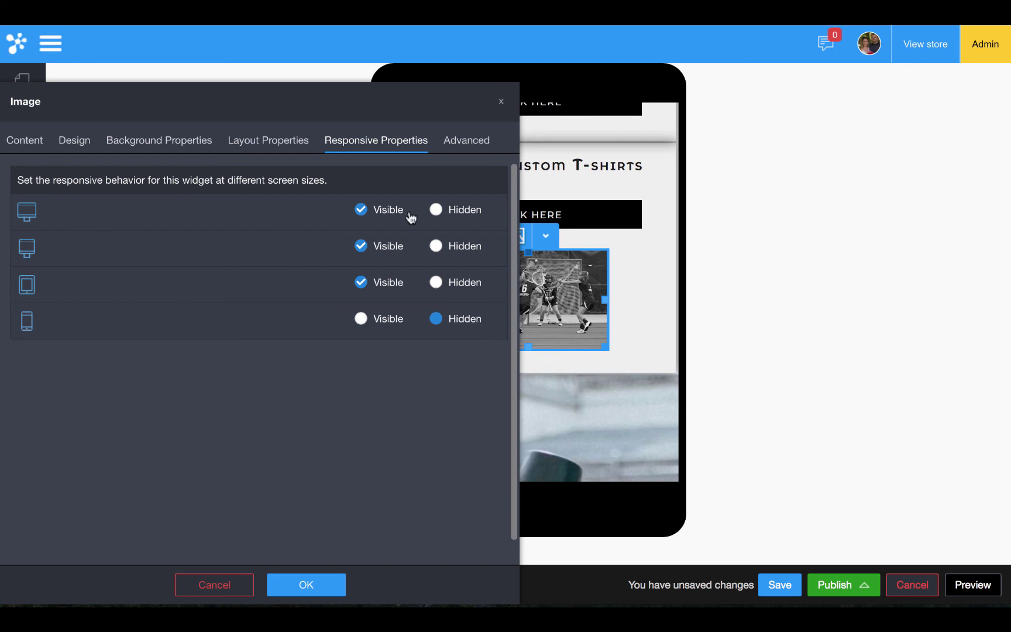
click(296, 590)
scroll(524, 237, up, 3)
click(522, 234)
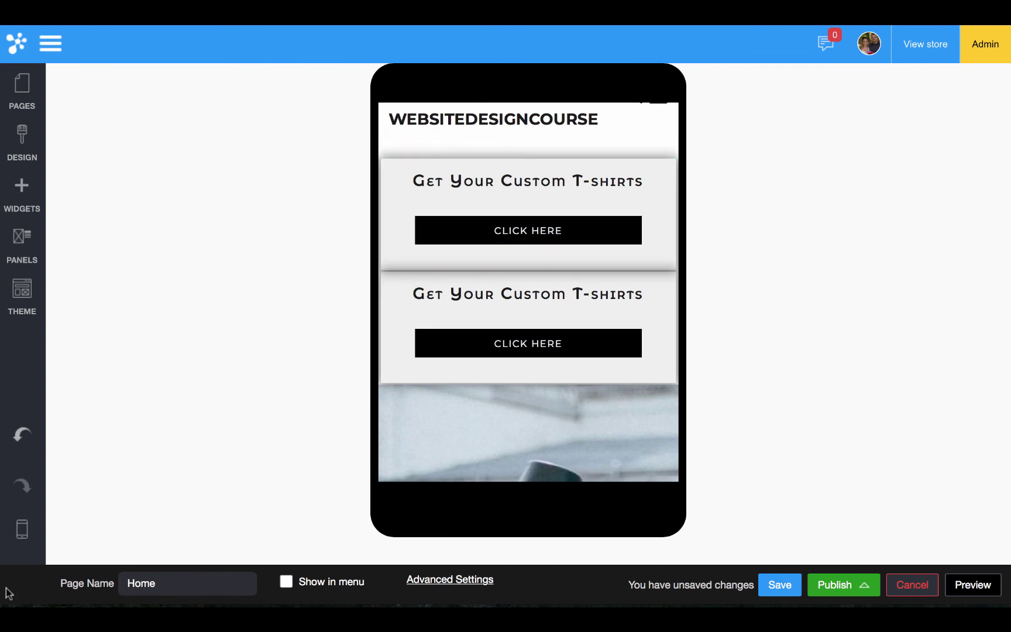
- Return to the wide monitor view and look through the first image's design, background and layout properties and the site design options
mouse_move(22, 530)
click(158, 537)
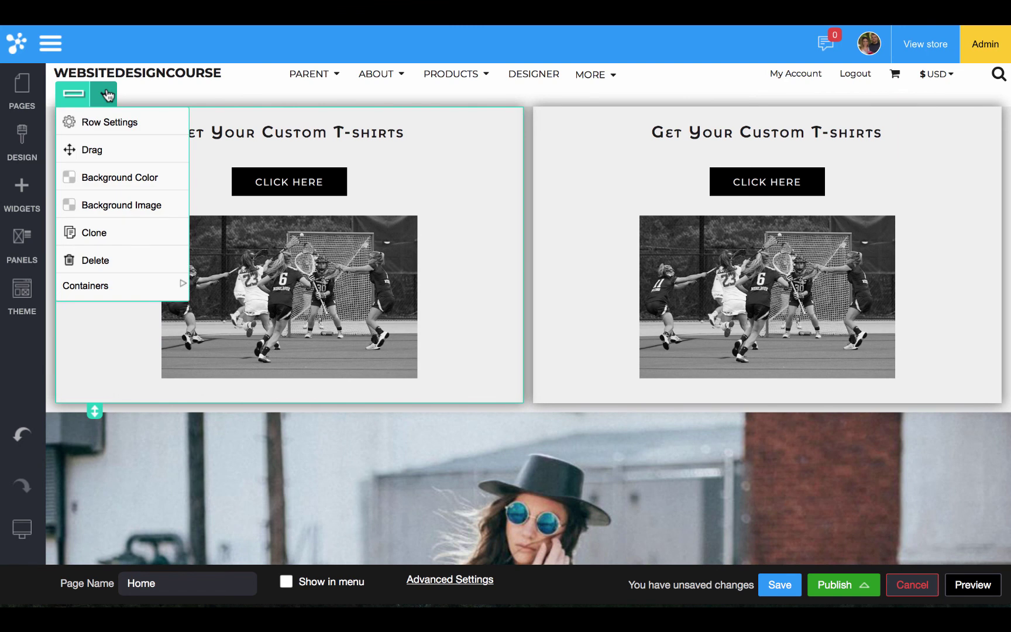
double_click(384, 247)
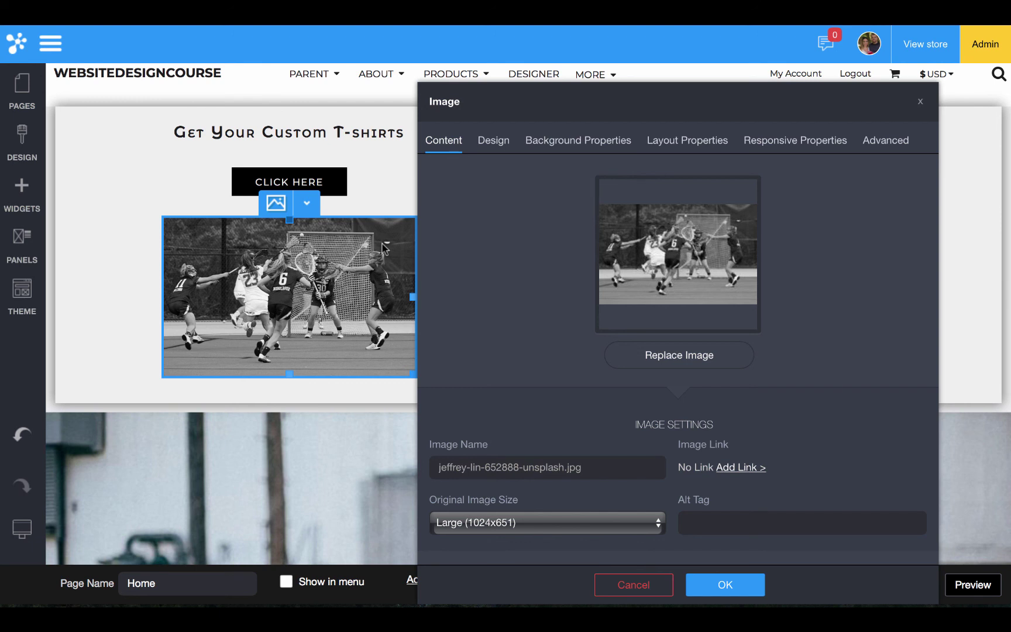
click(500, 151)
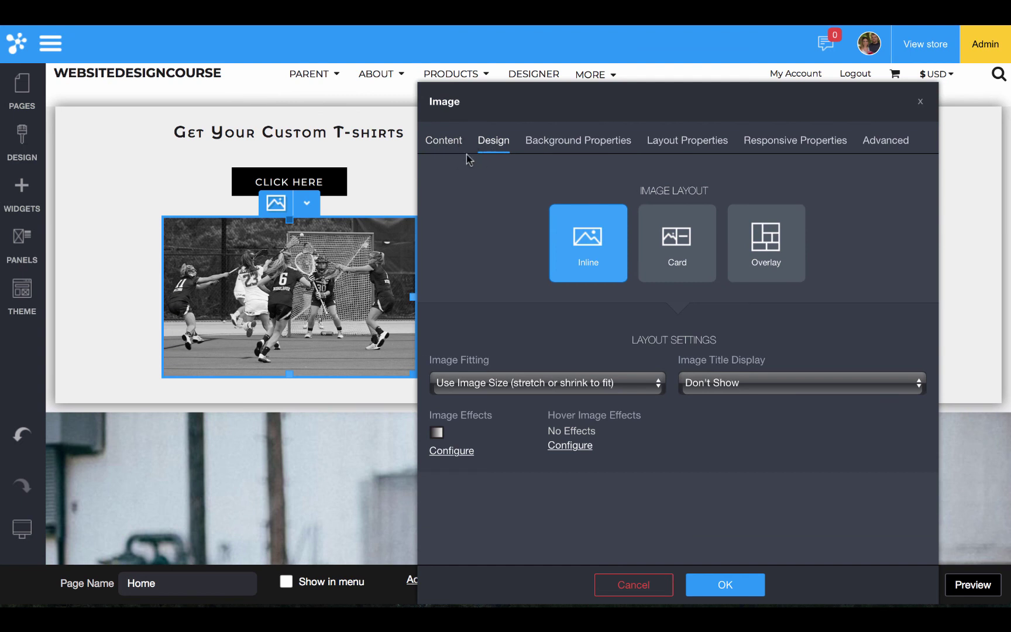
click(584, 148)
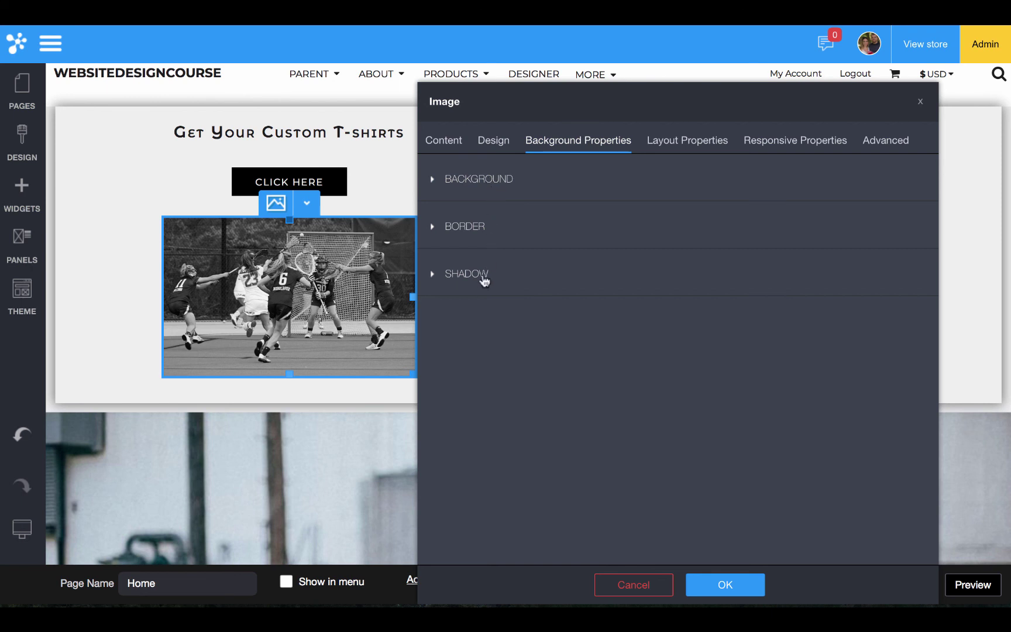
click(707, 144)
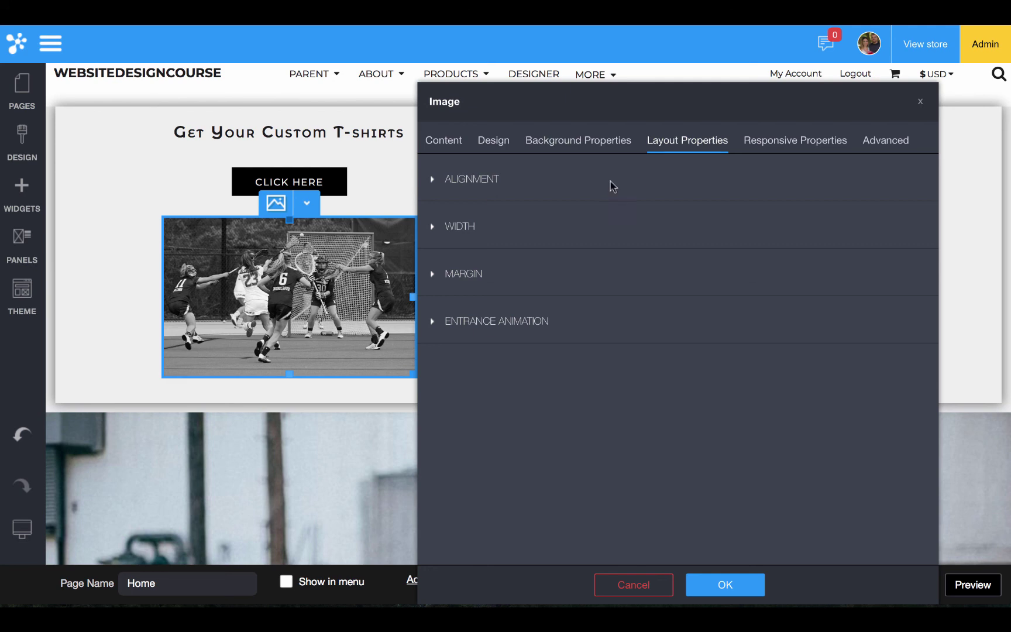
click(129, 198)
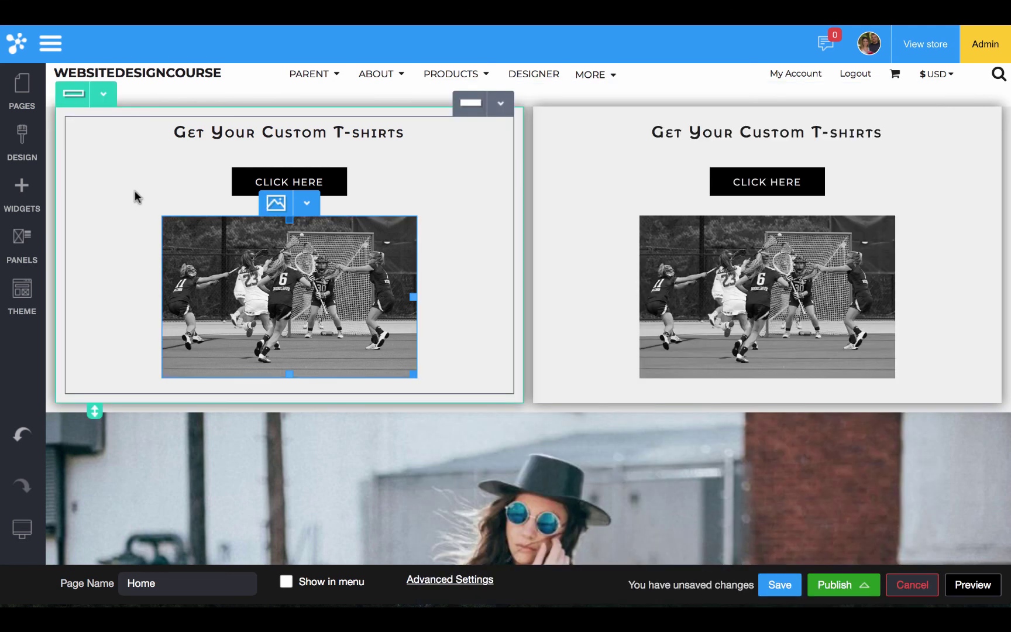
click(24, 151)
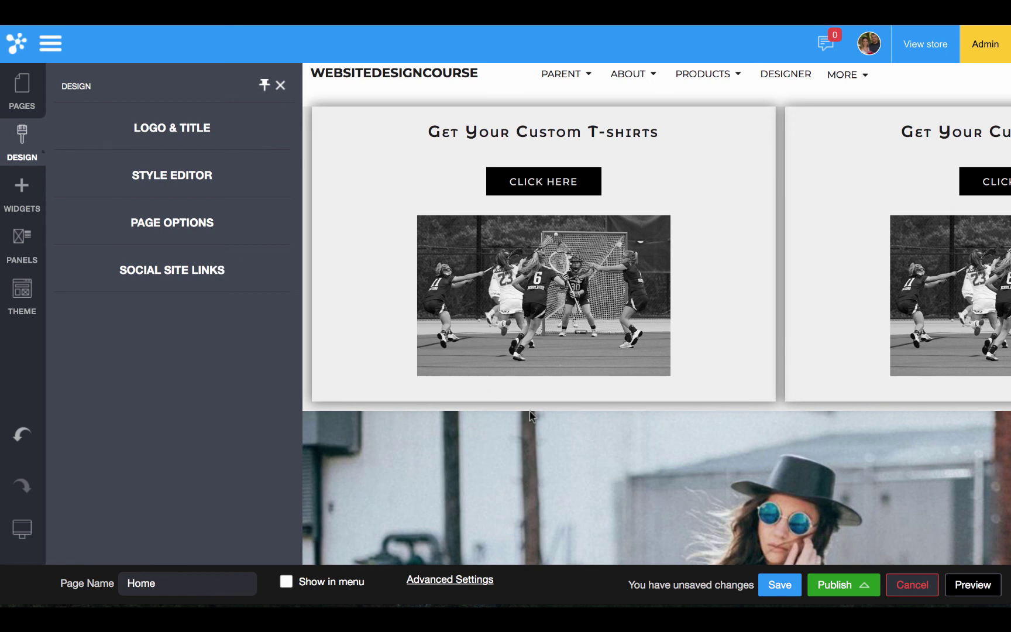
click(547, 292)
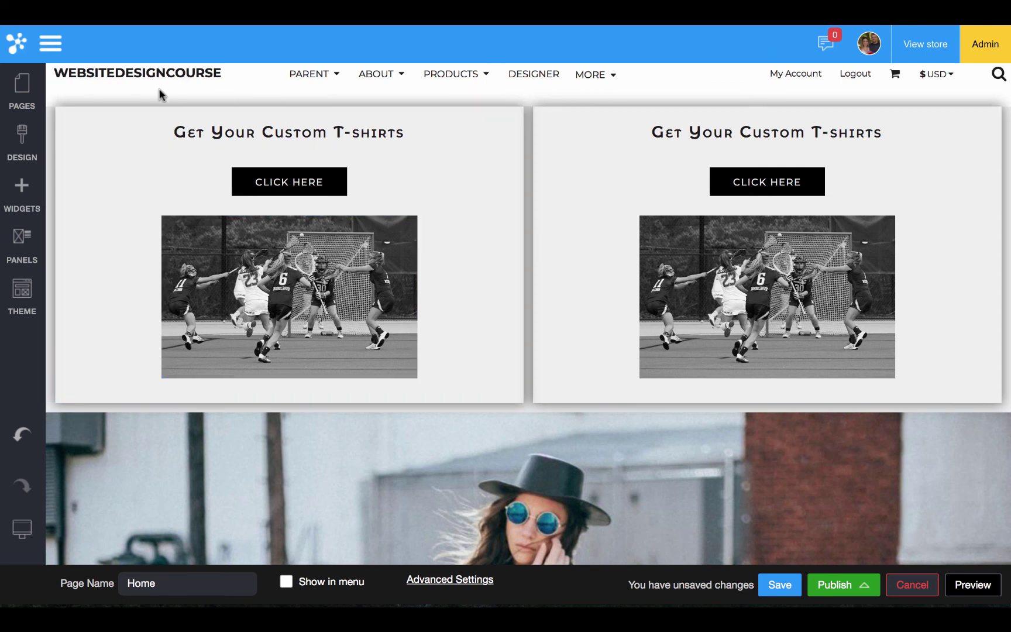
- Try the lacrosse theme image as the background of the first T-shirt block's row and undo the change
click(104, 95)
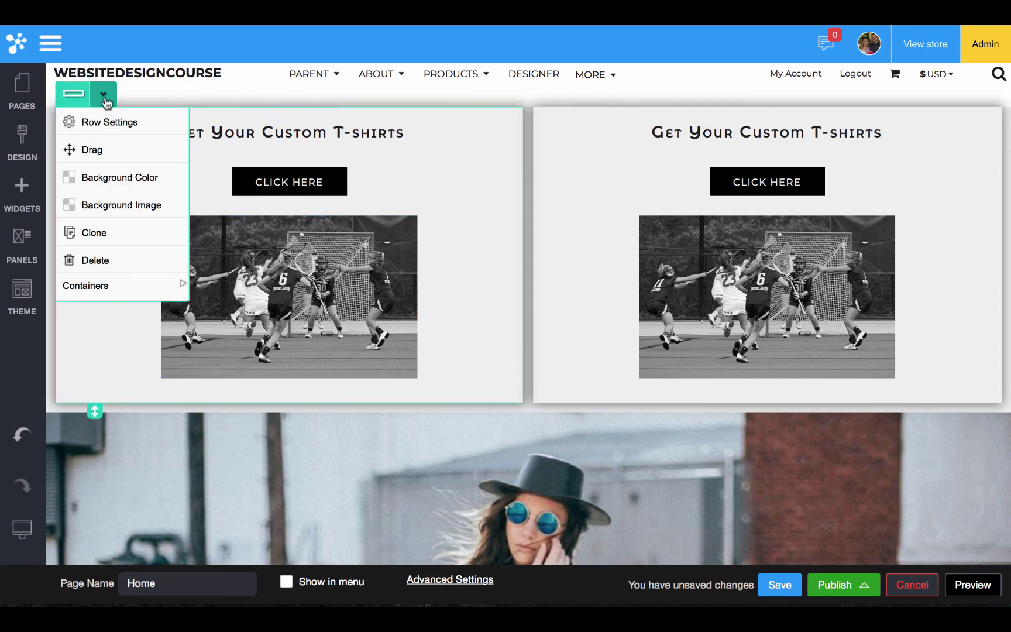
click(74, 206)
click(313, 351)
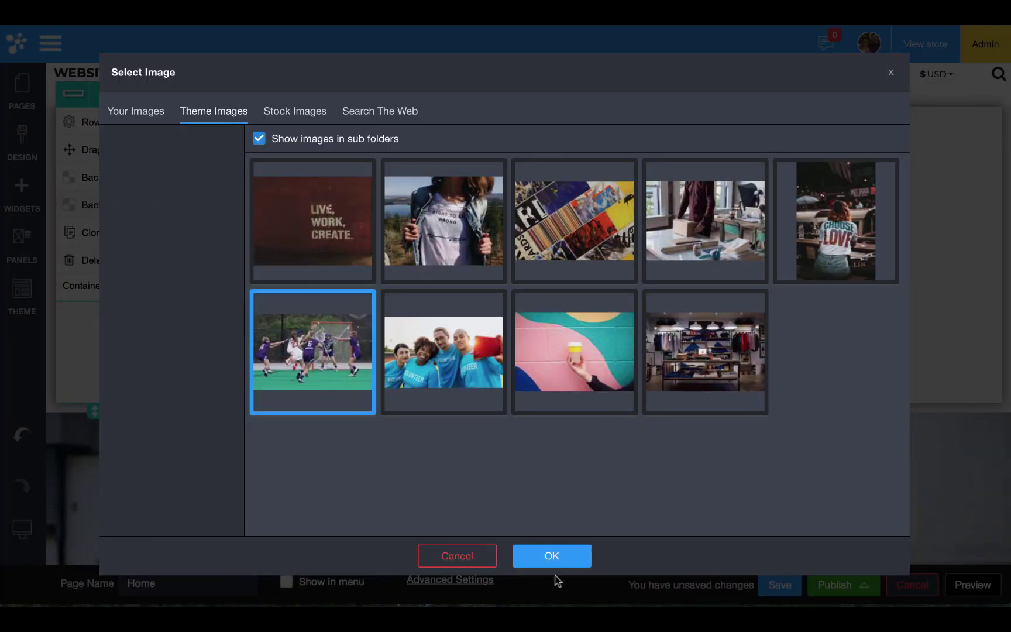
click(550, 557)
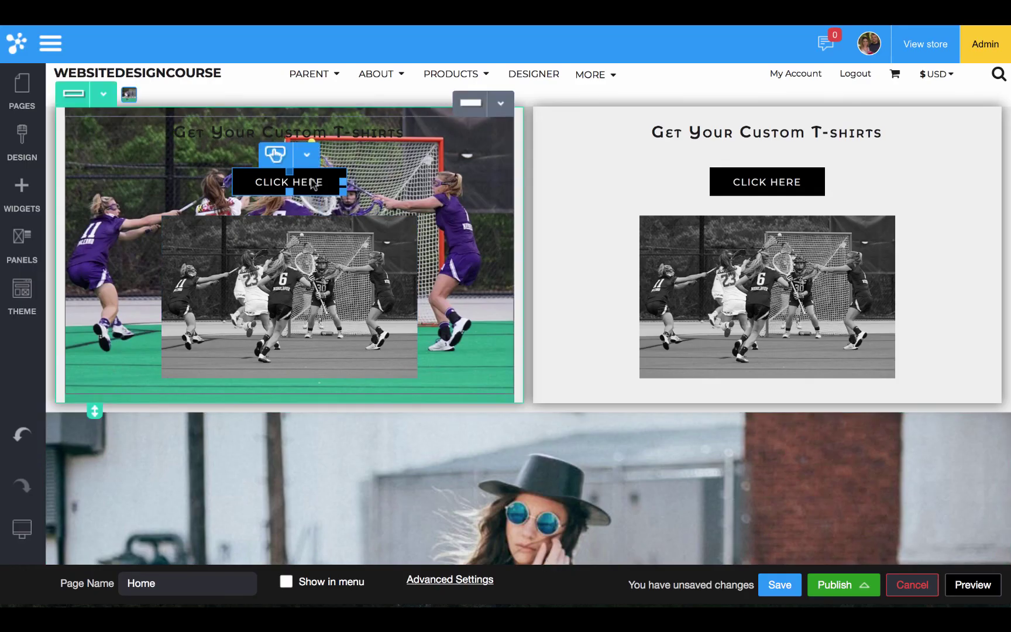
click(222, 250)
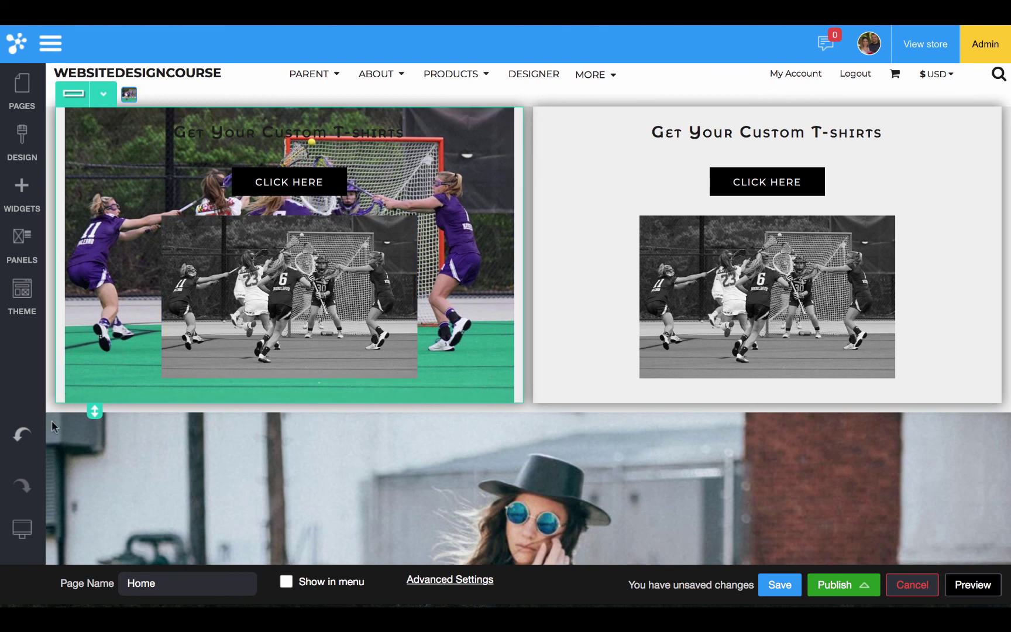
click(16, 438)
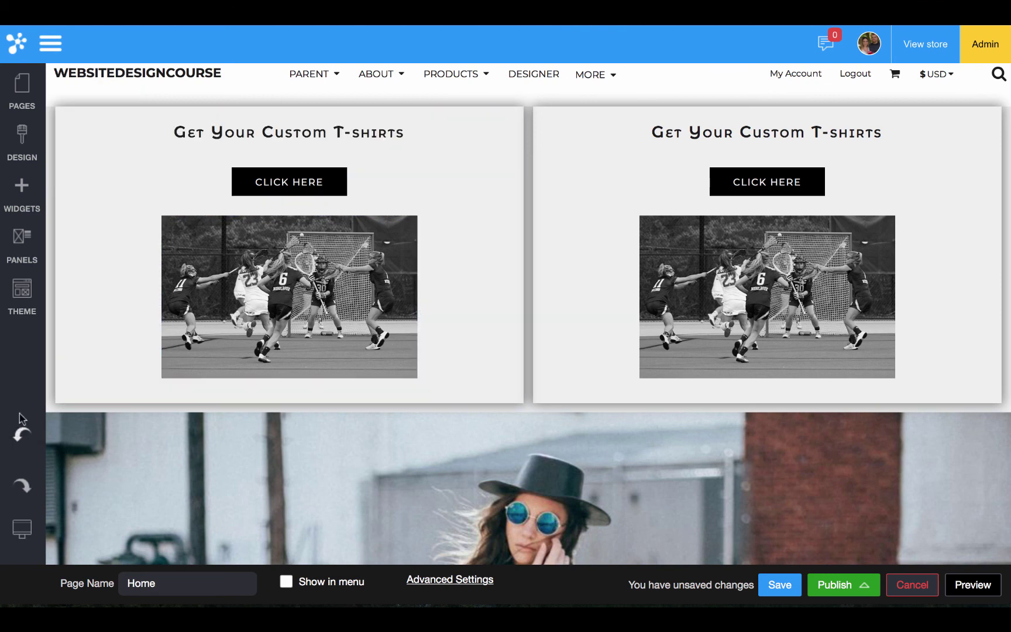
- Look through the available widgets, including the basic, lists, media, business, social and advanced groups
click(22, 188)
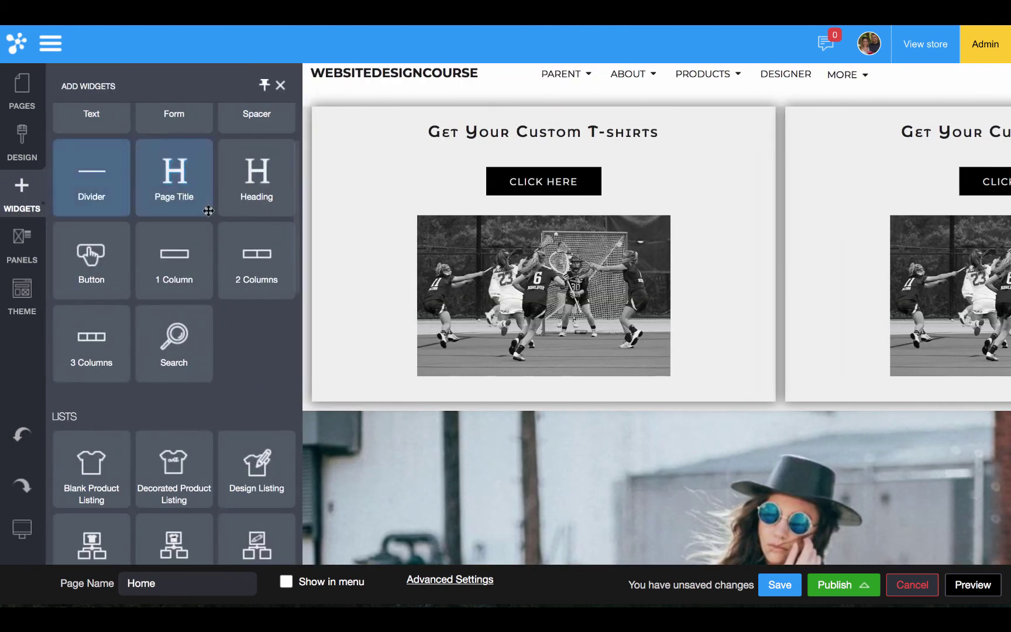
scroll(245, 203, down, 3)
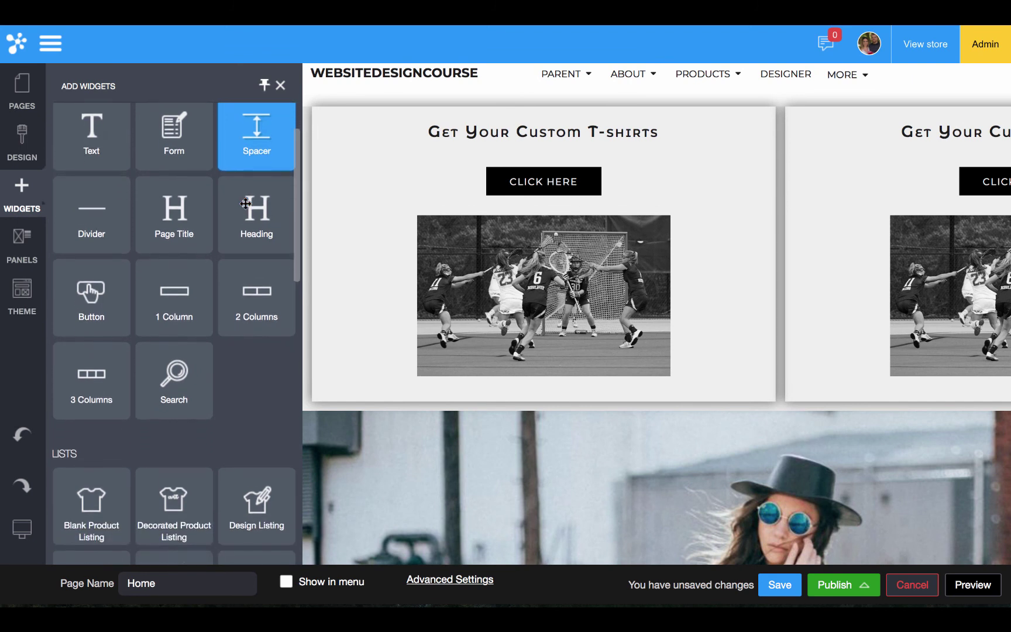
scroll(245, 203, down, 5)
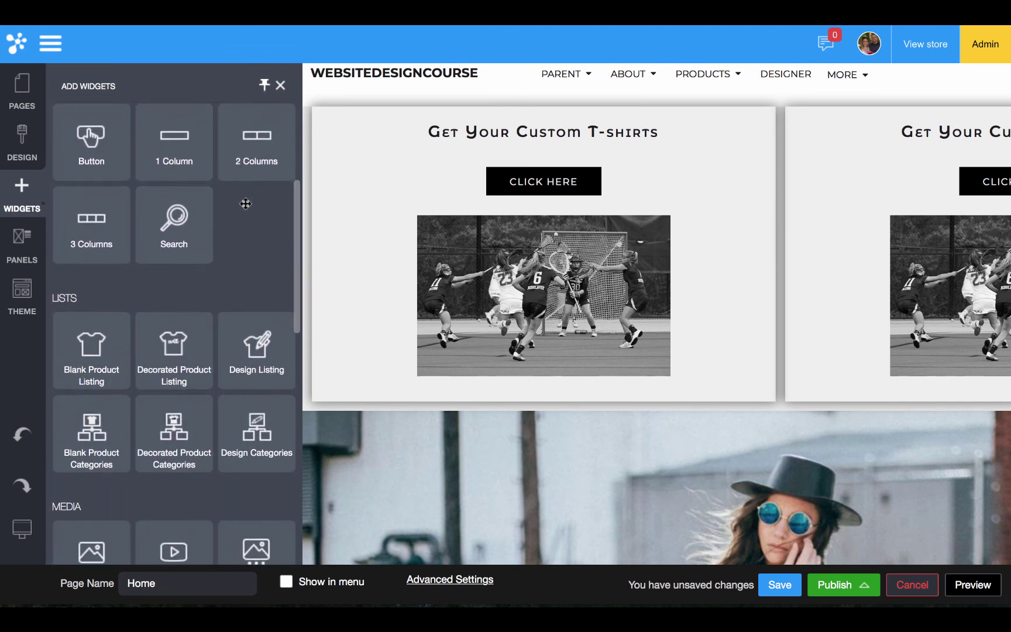
scroll(245, 203, down, 4)
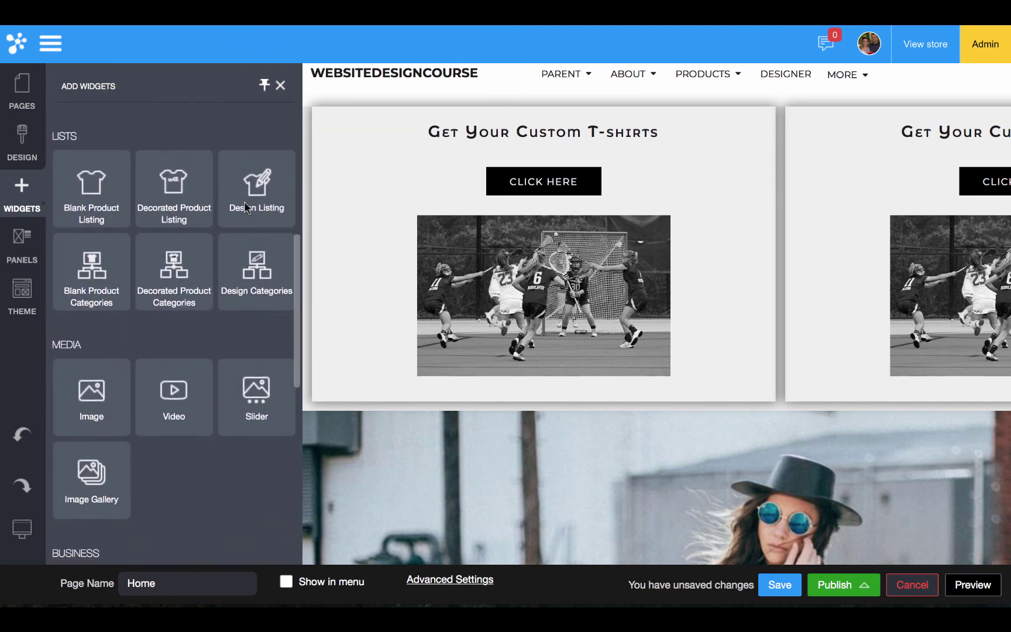
scroll(245, 203, down, 5)
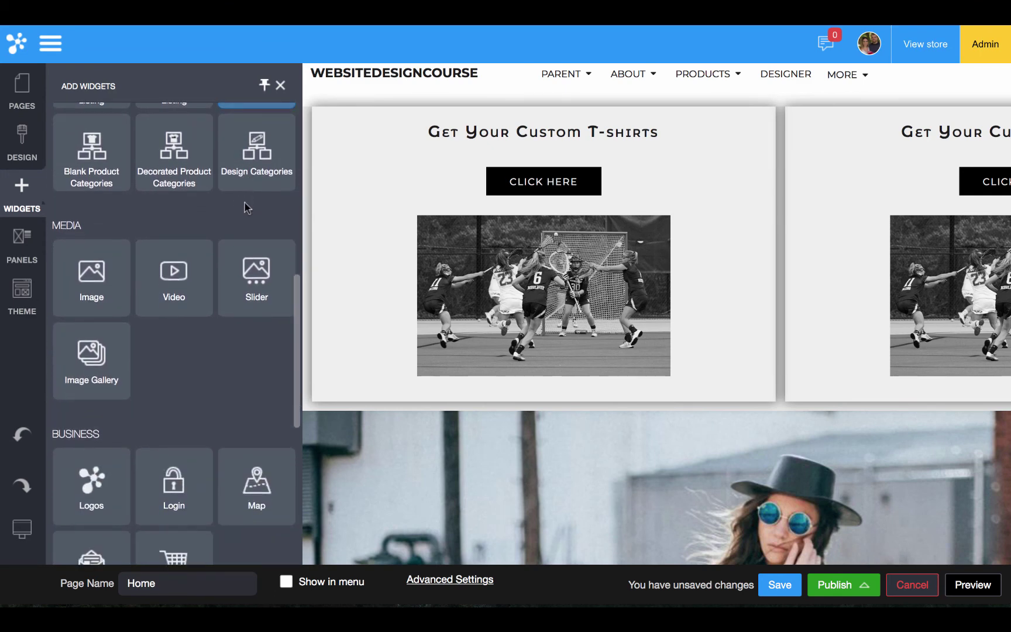
scroll(244, 203, down, 1)
scroll(245, 203, down, 8)
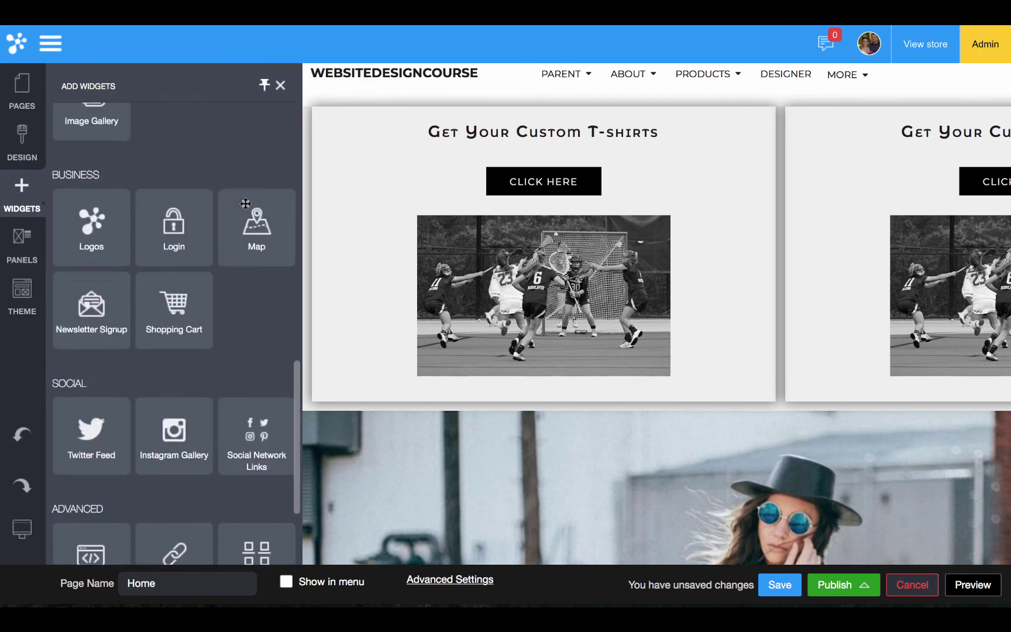
scroll(245, 202, up, 10)
scroll(245, 202, up, 5)
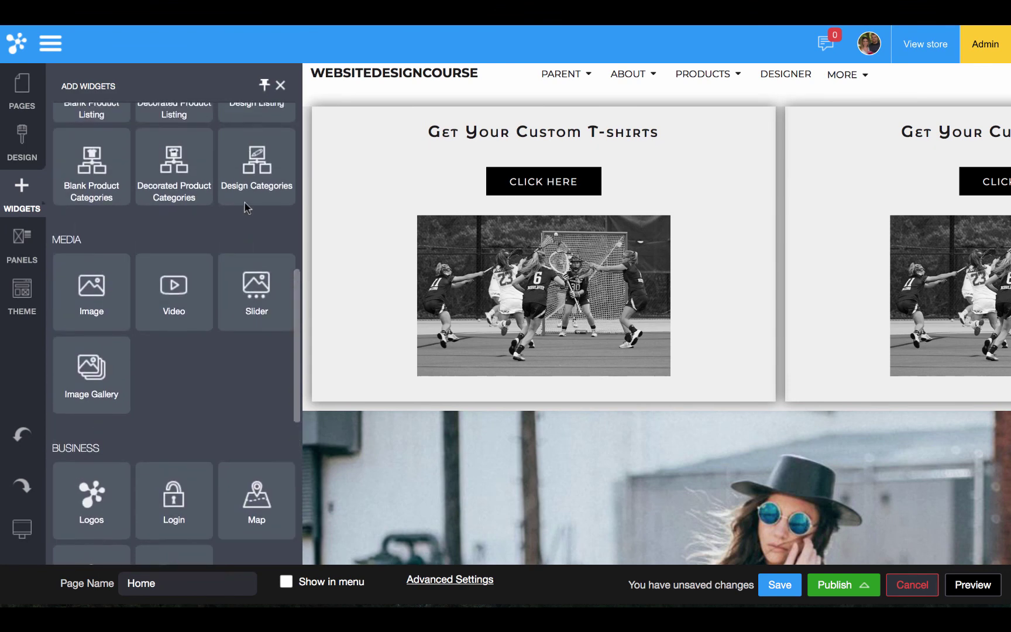
scroll(244, 202, up, 3)
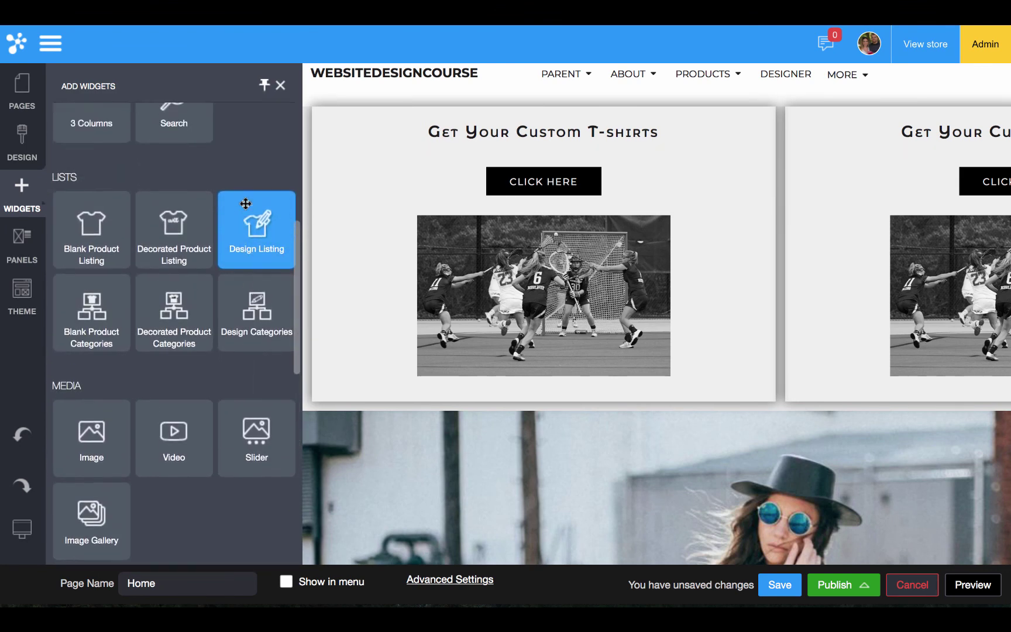
- Add a blank product listing above the T-shirt blocks, showing the T-Shirts category with 20 products per page
drag(93, 230, 574, 95)
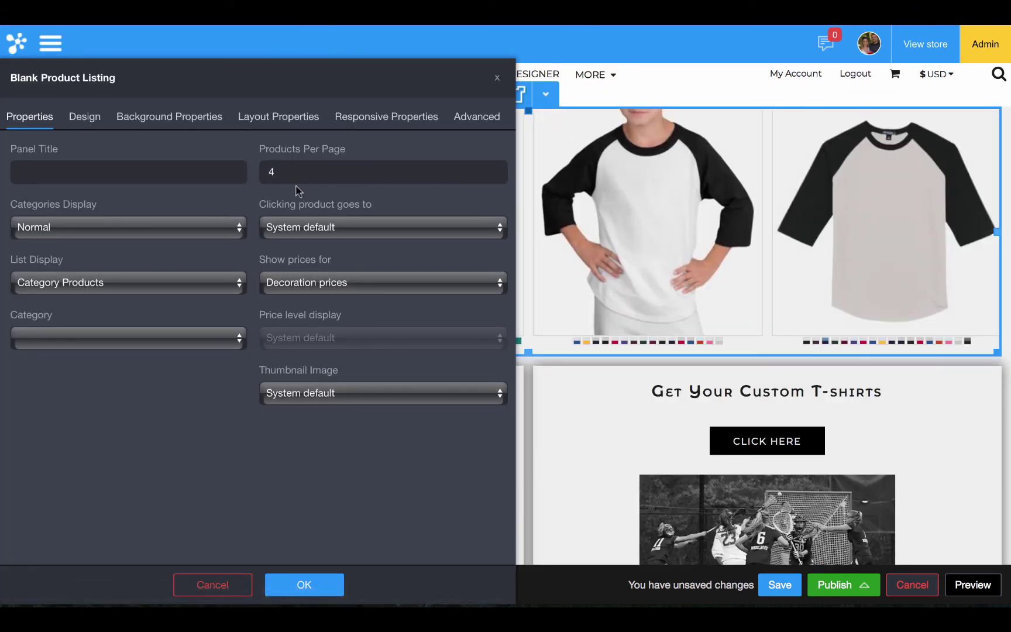
click(166, 339)
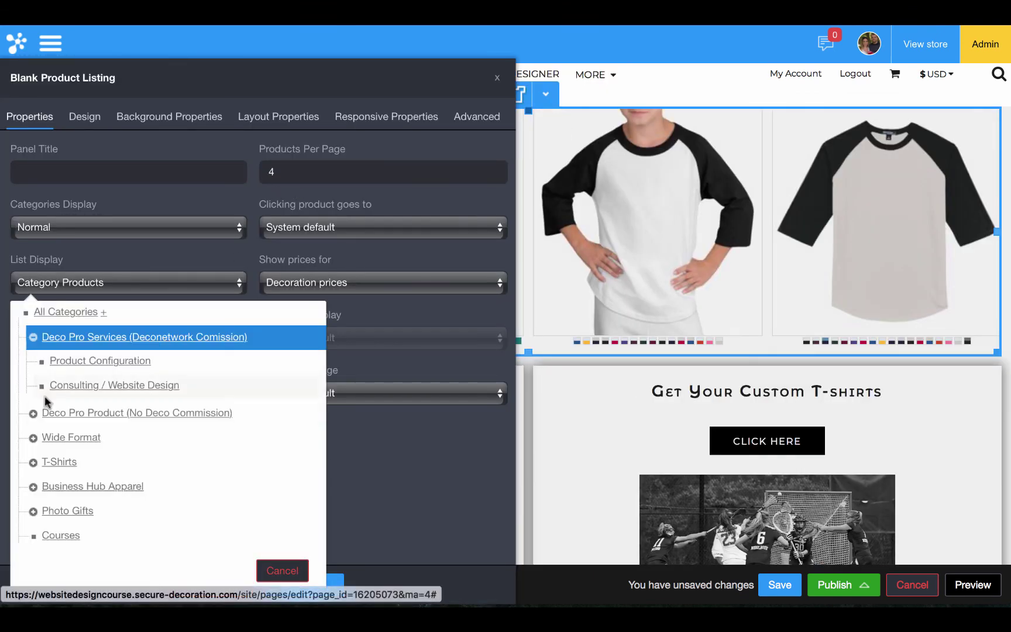
click(58, 462)
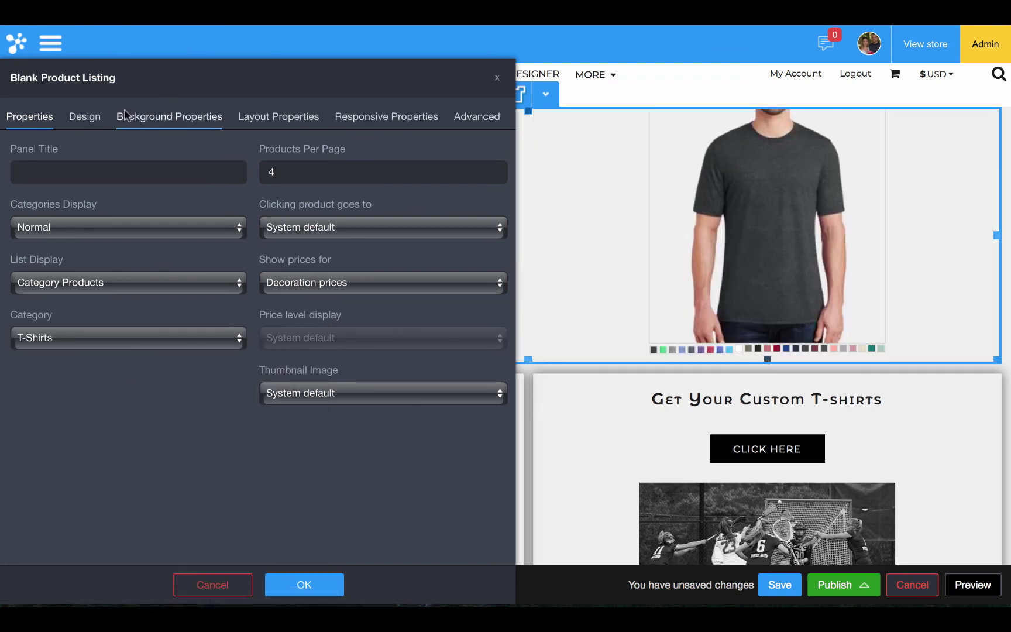
drag(88, 119, 387, 194)
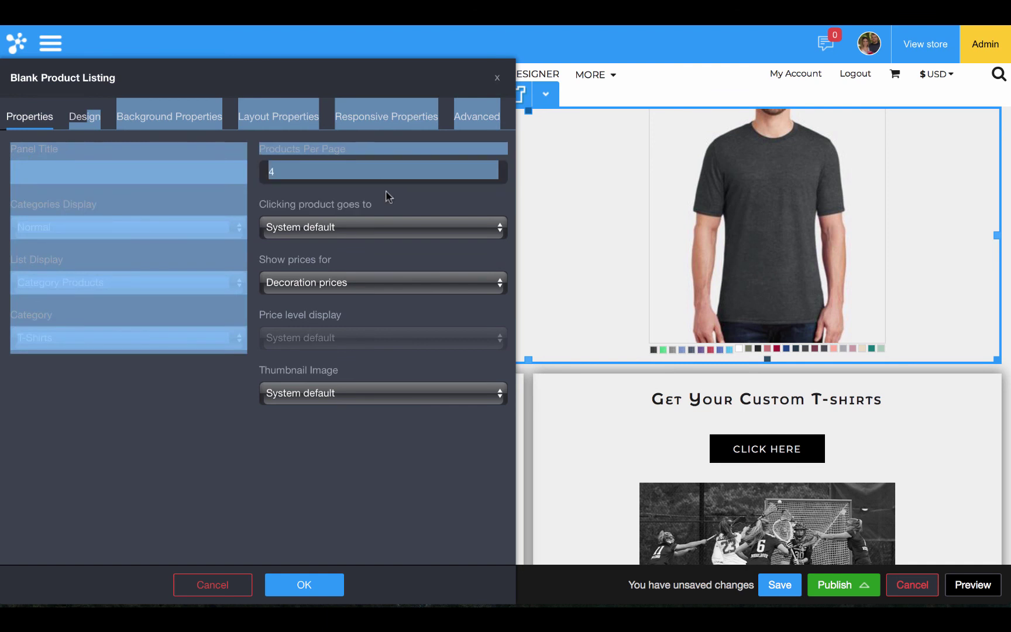
double_click(384, 173)
text(2)
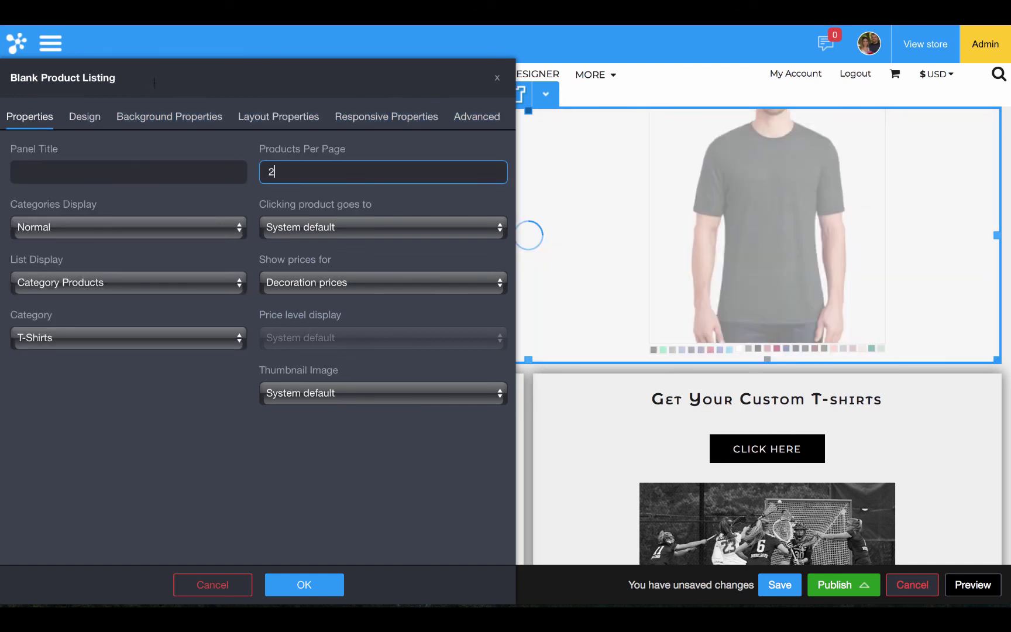
text(0)
- Set the listing's product name and product code to Show Above
click(85, 119)
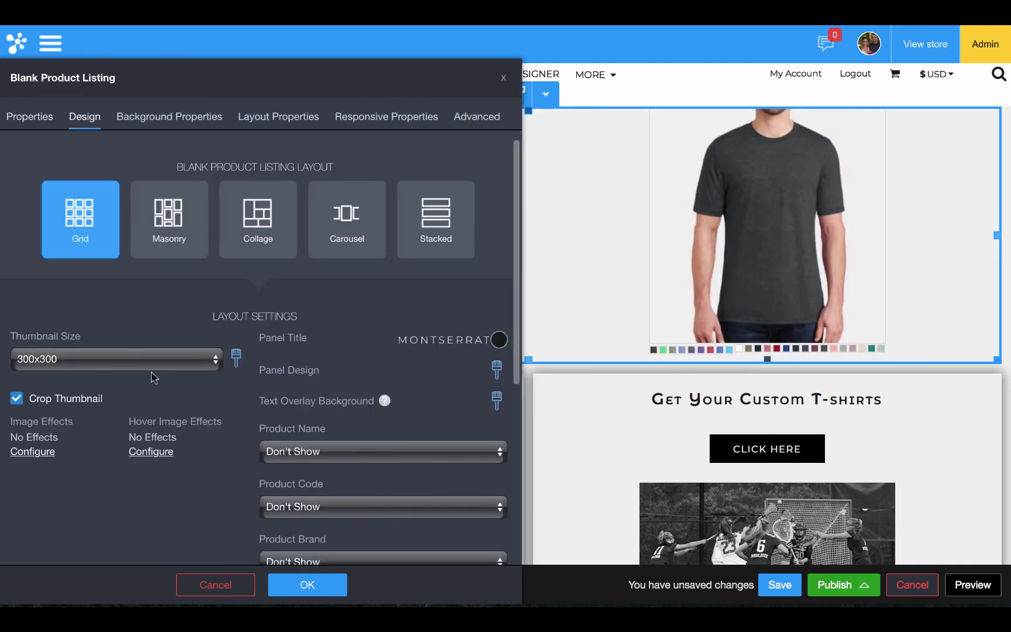
scroll(152, 375, down, 3)
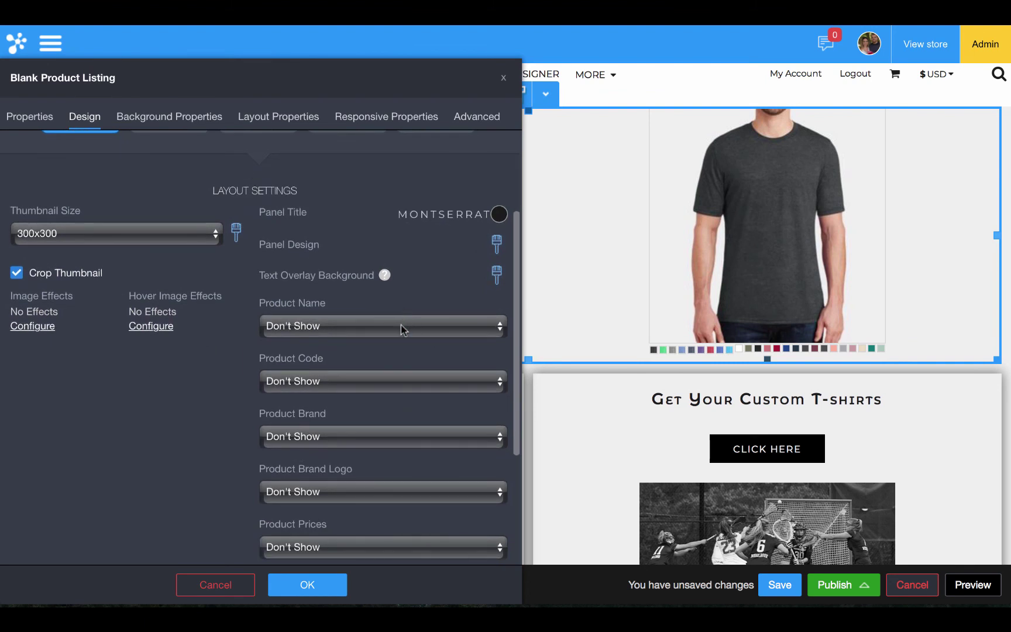
click(401, 328)
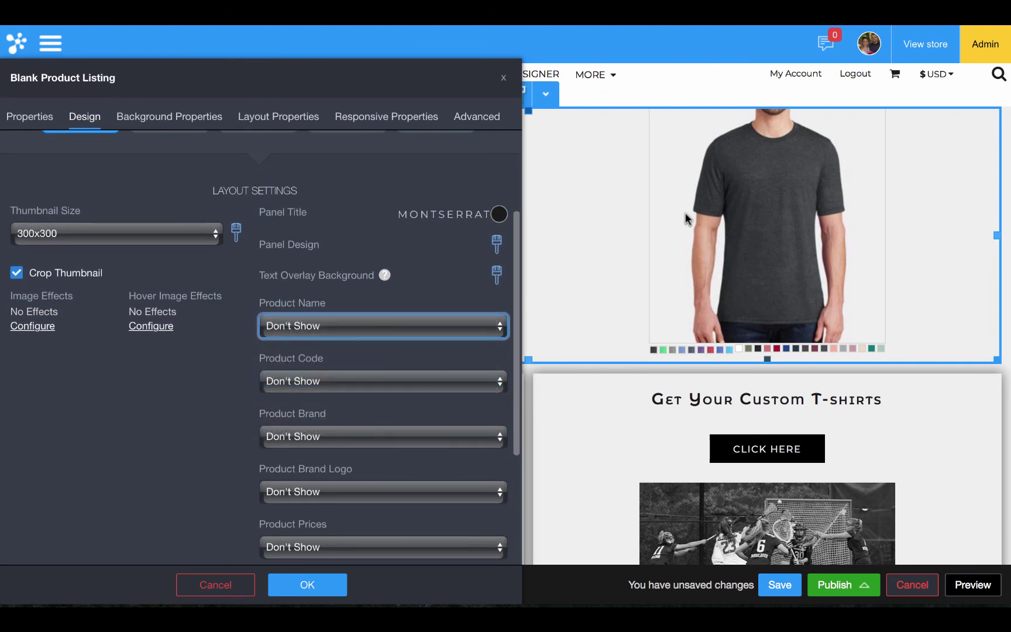
click(504, 319)
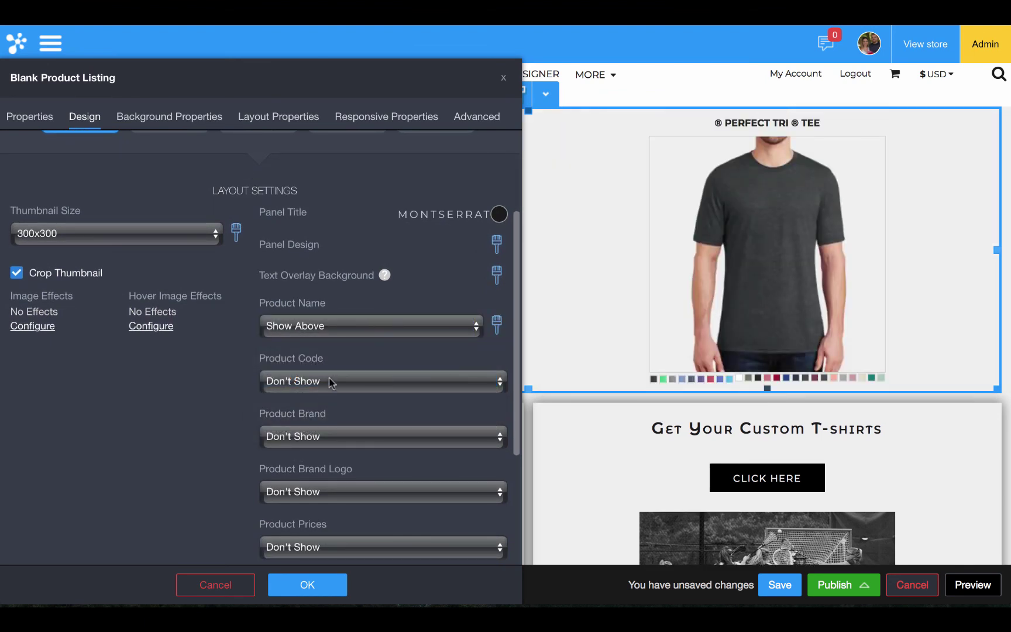
click(329, 380)
click(318, 435)
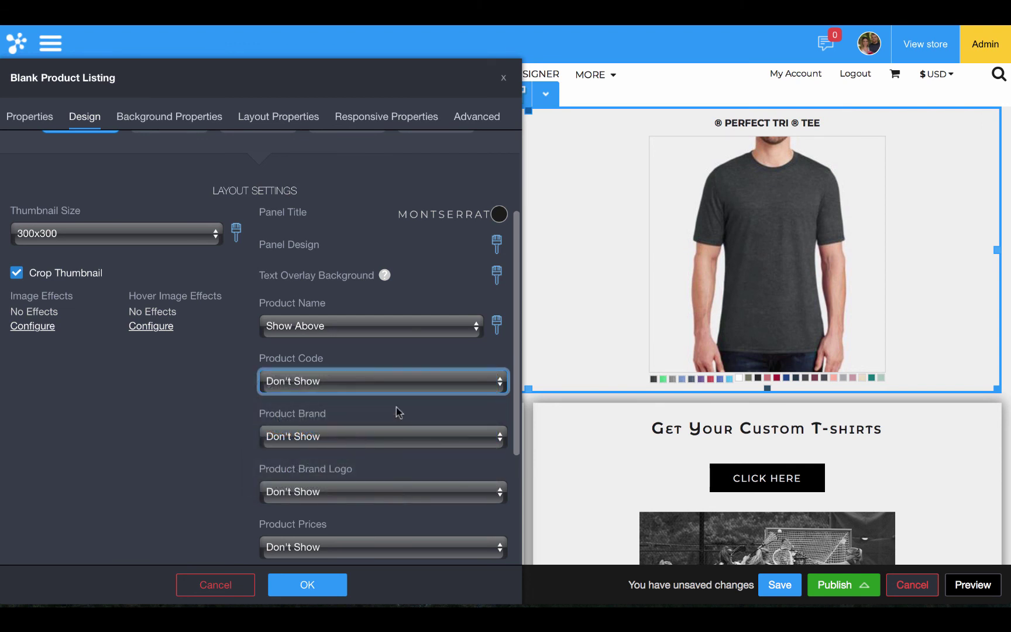
- Set the line height of the listing's product name text to 1.5
click(497, 328)
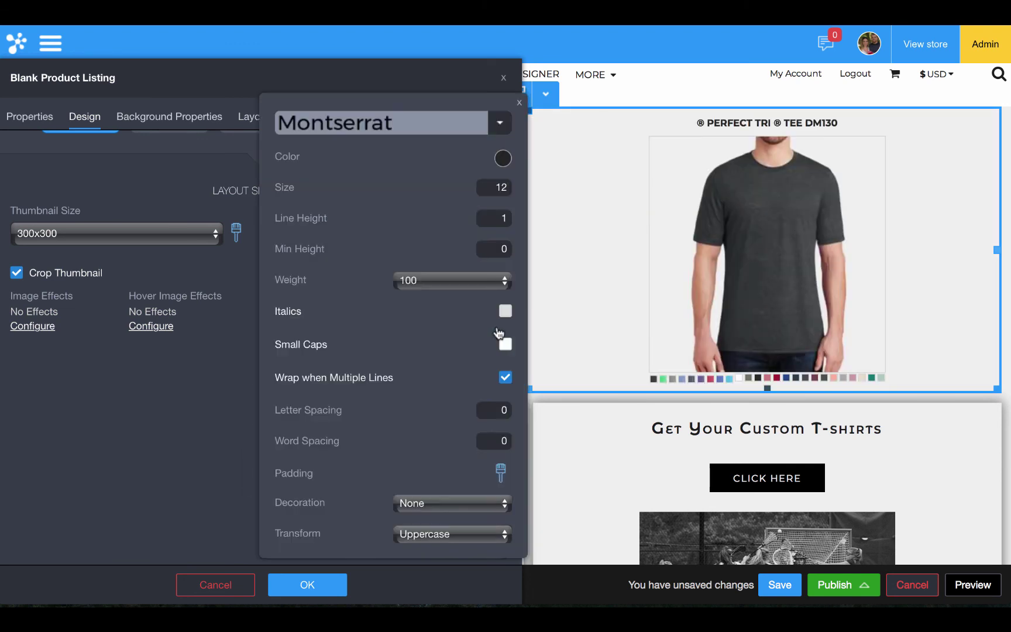
click(503, 218)
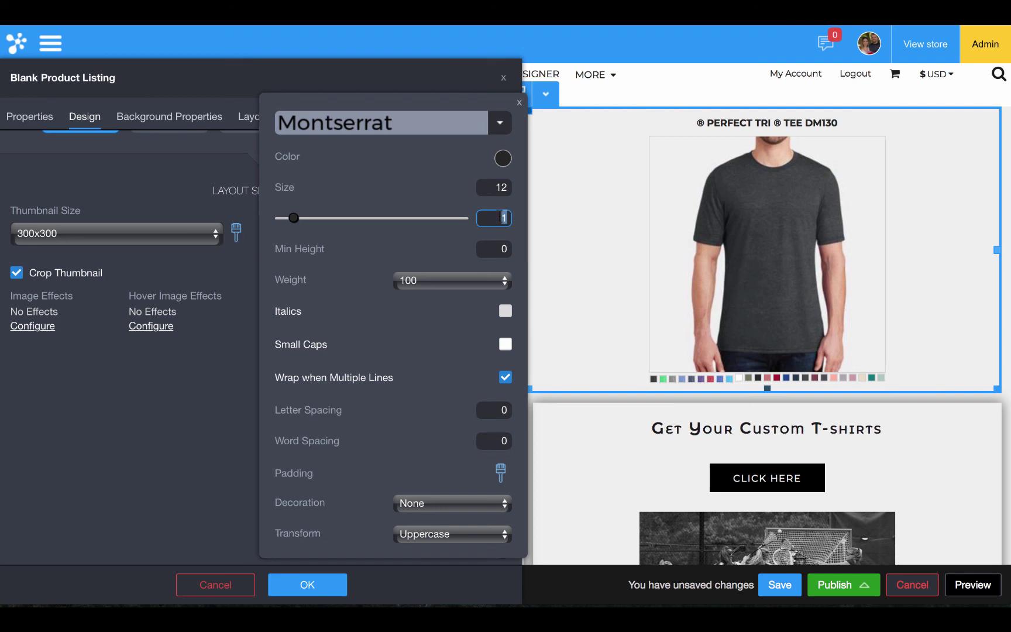
text(.5)
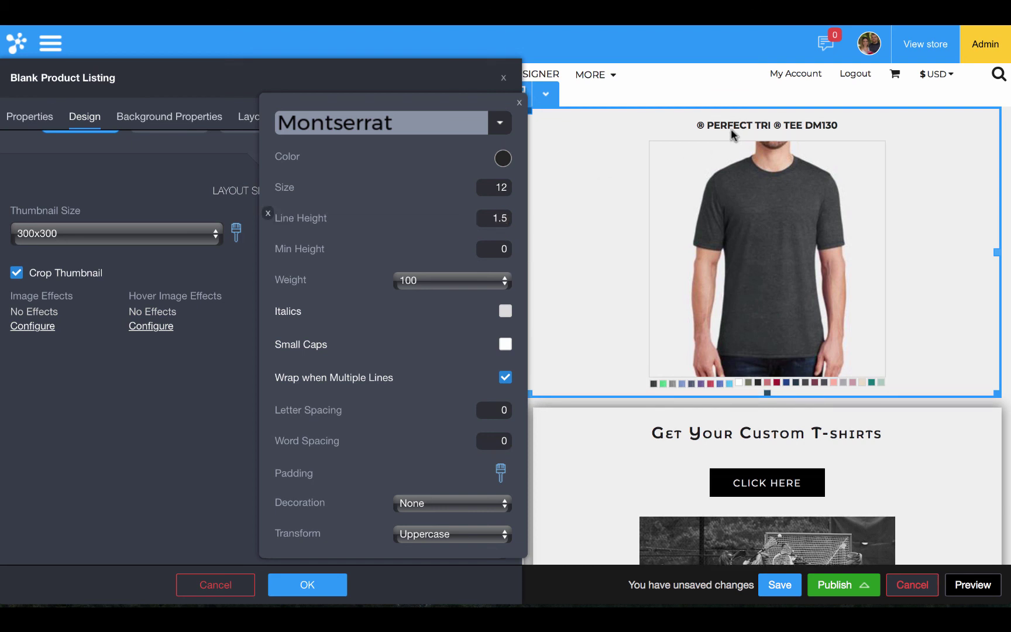
click(214, 349)
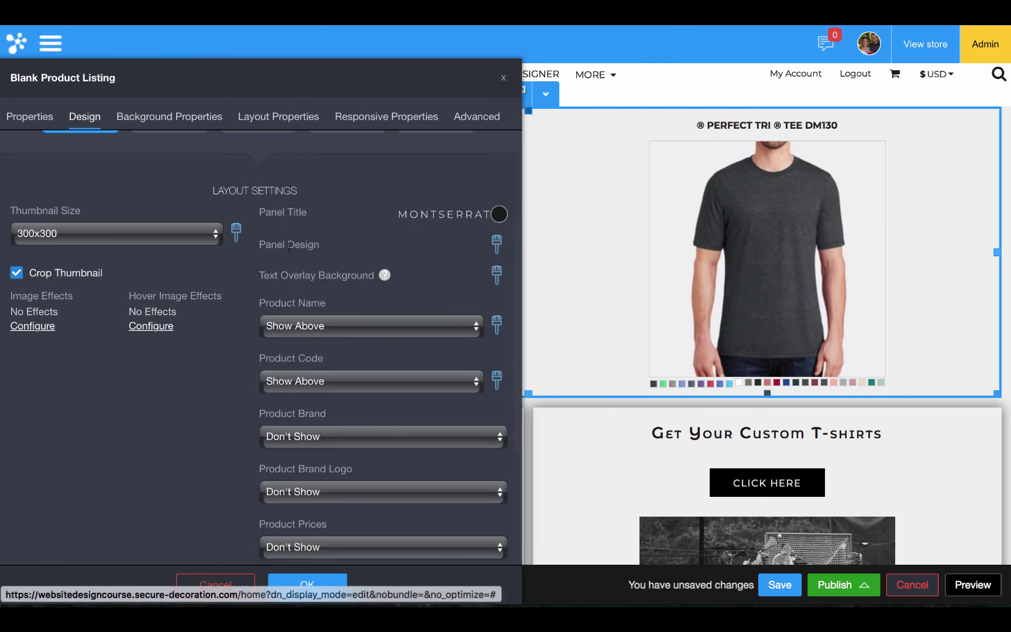
- Remove the border around the listing's product thumbnails
click(236, 233)
mouse_move(41, 297)
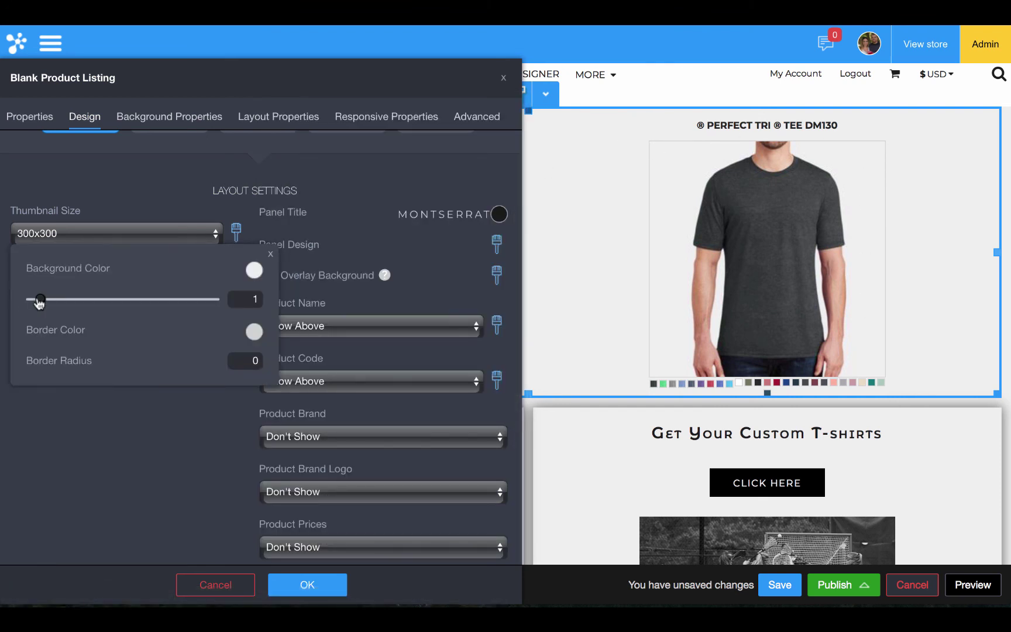
drag(39, 299, 2, 299)
click(151, 489)
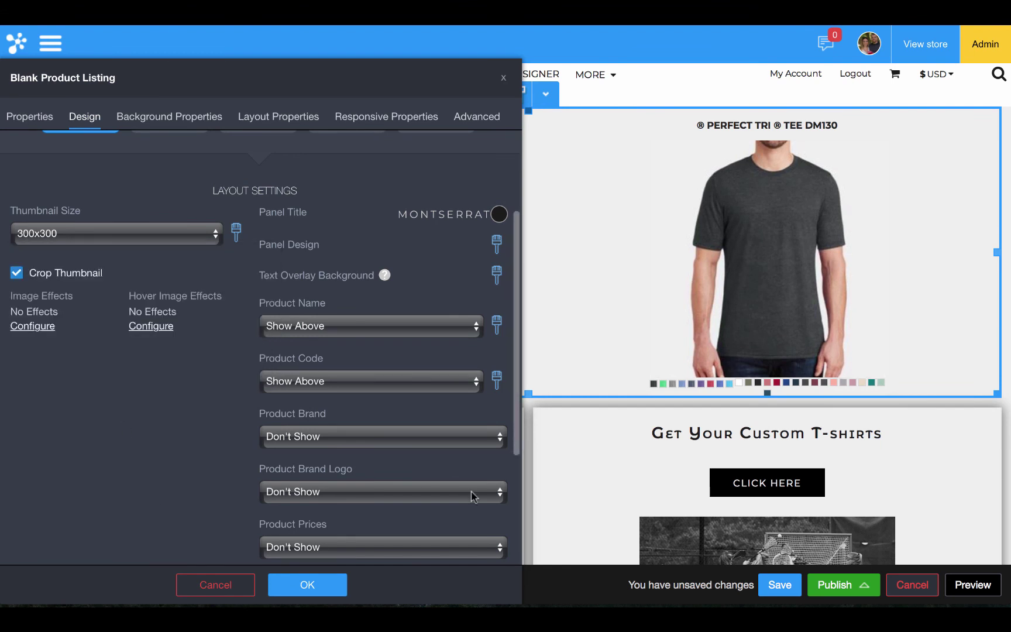
- Make the listing's product color swatches round, with width 20, height 20 and border radius 20
scroll(471, 491, down, 5)
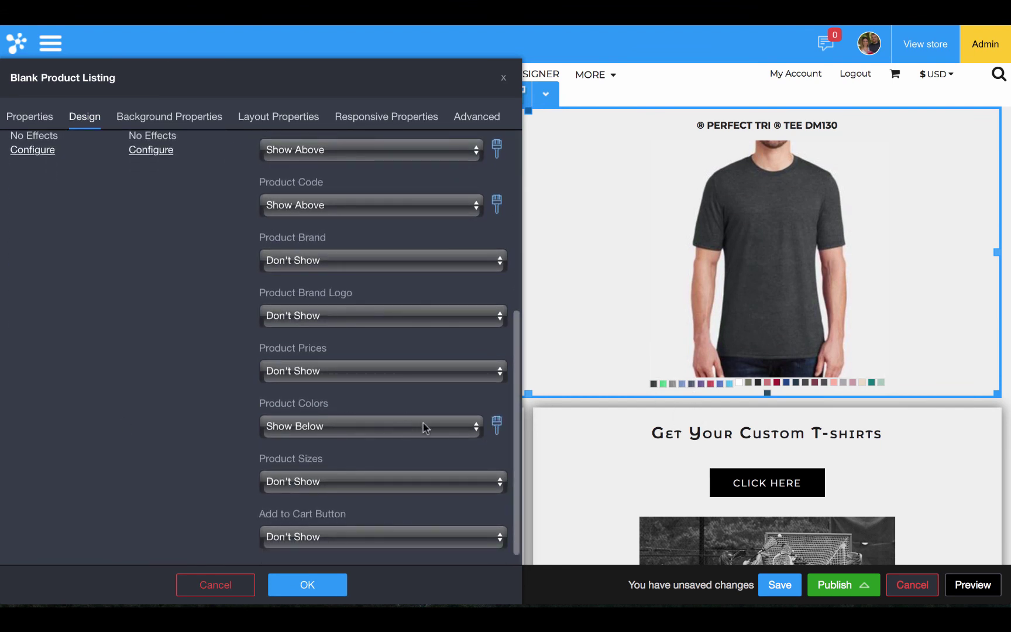
click(423, 425)
click(422, 426)
click(497, 424)
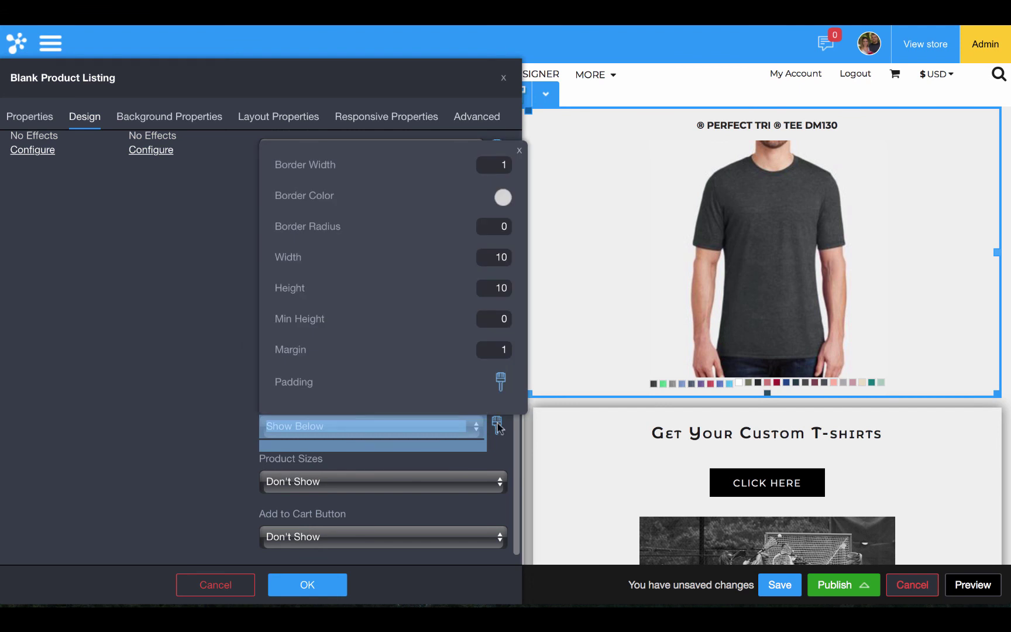
double_click(495, 257)
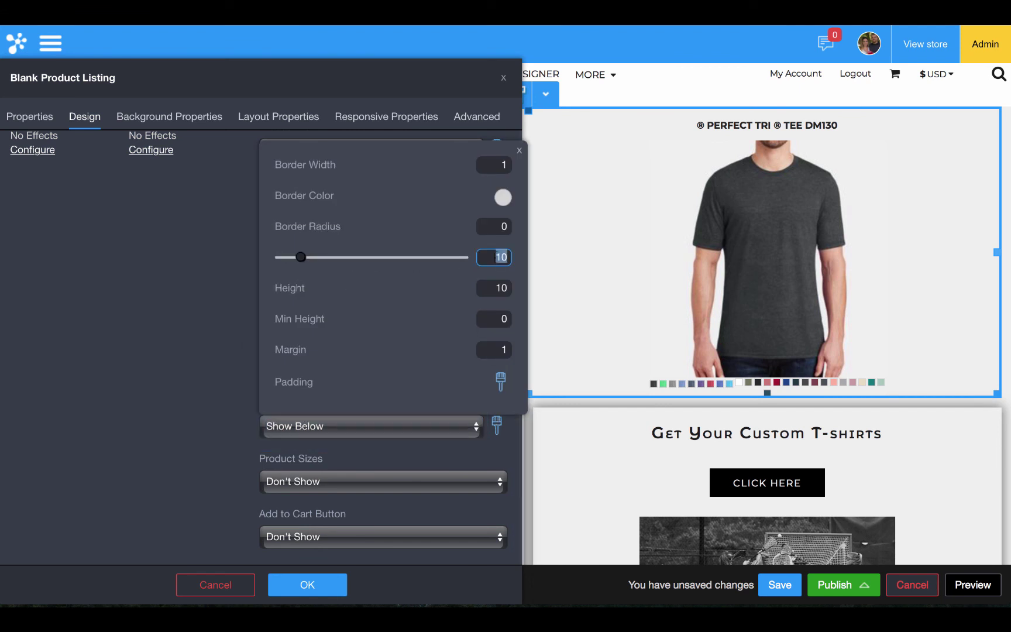
text(20)
key(Tab)
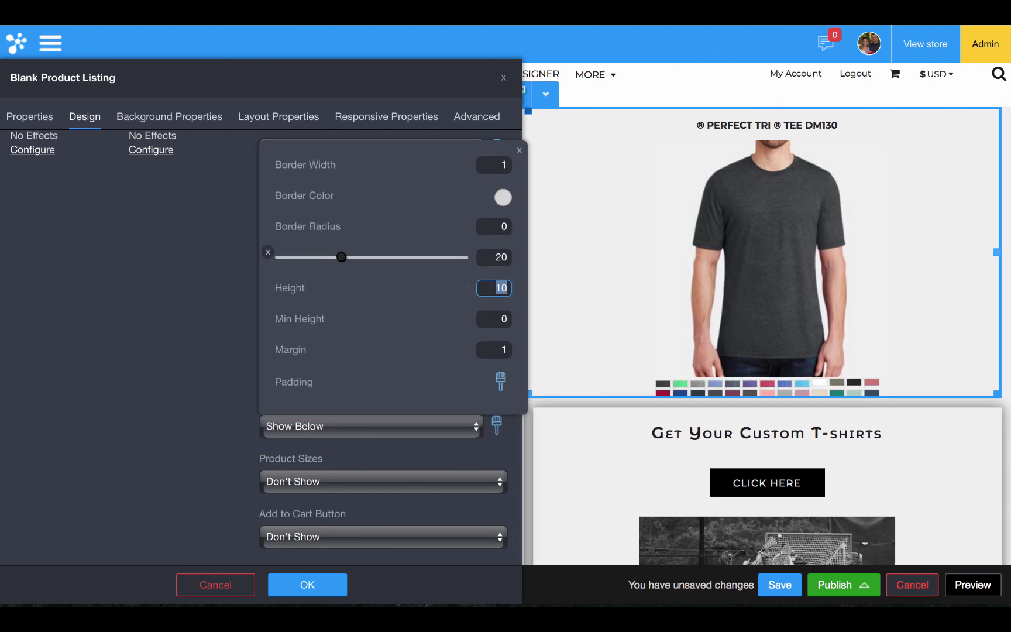
text(20)
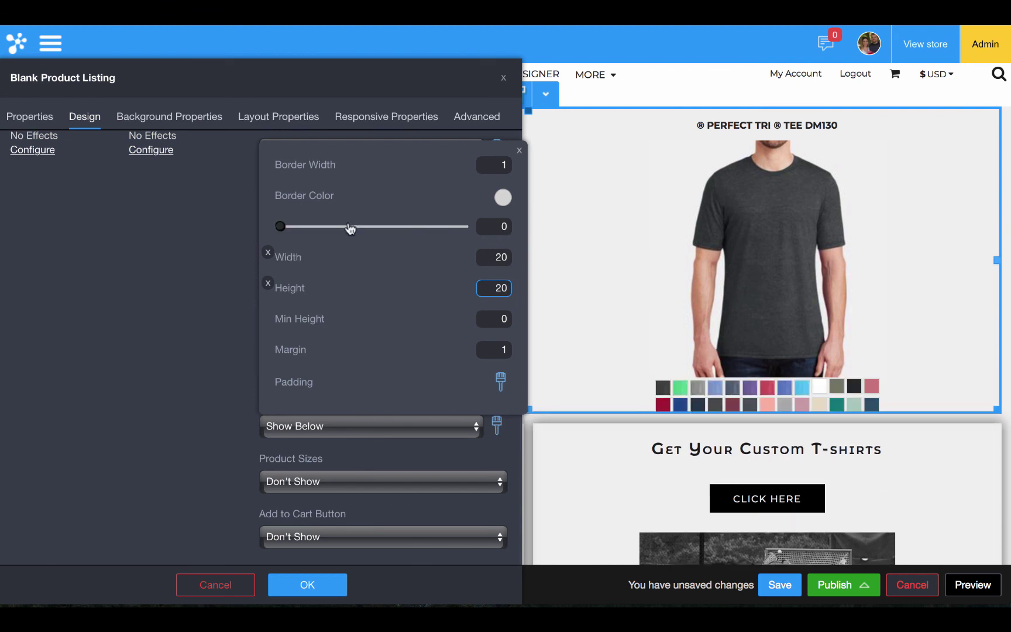
drag(360, 228, 493, 232)
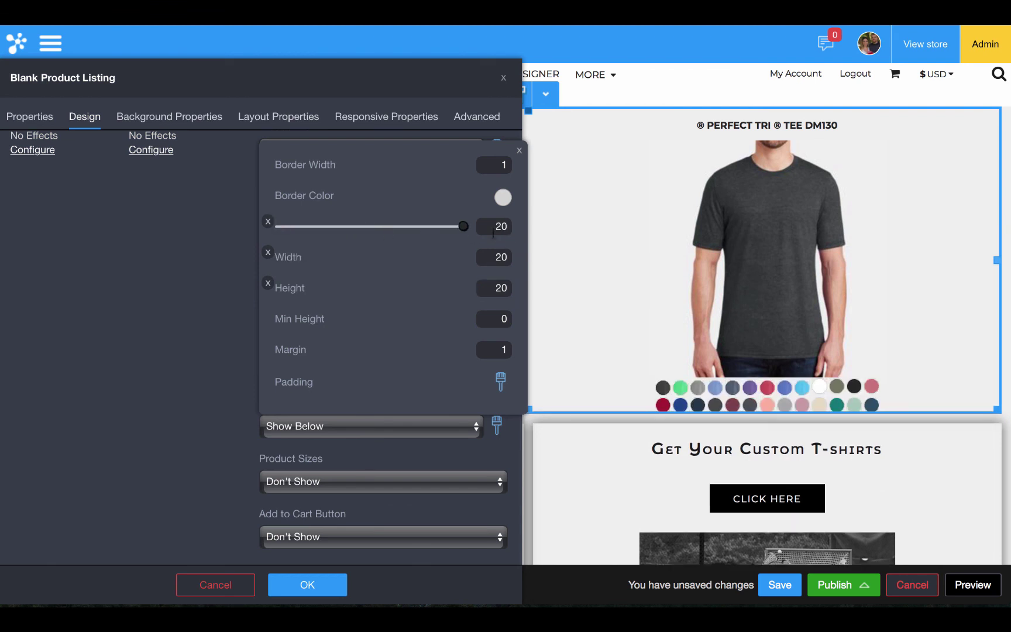
click(154, 339)
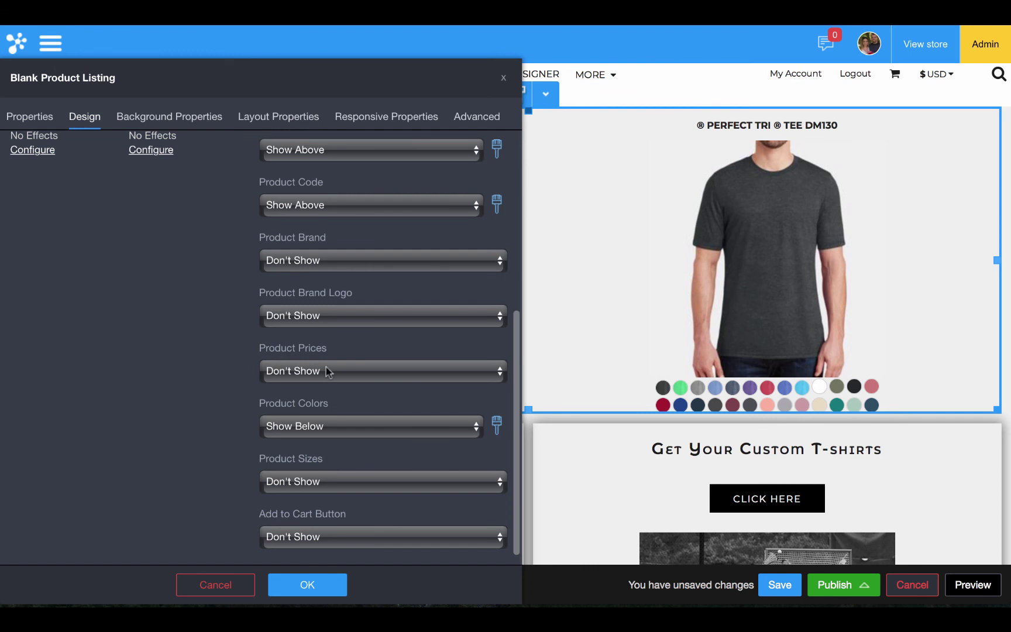
- Set the listing's product sizes to Show Below and accept the listing settings
click(336, 482)
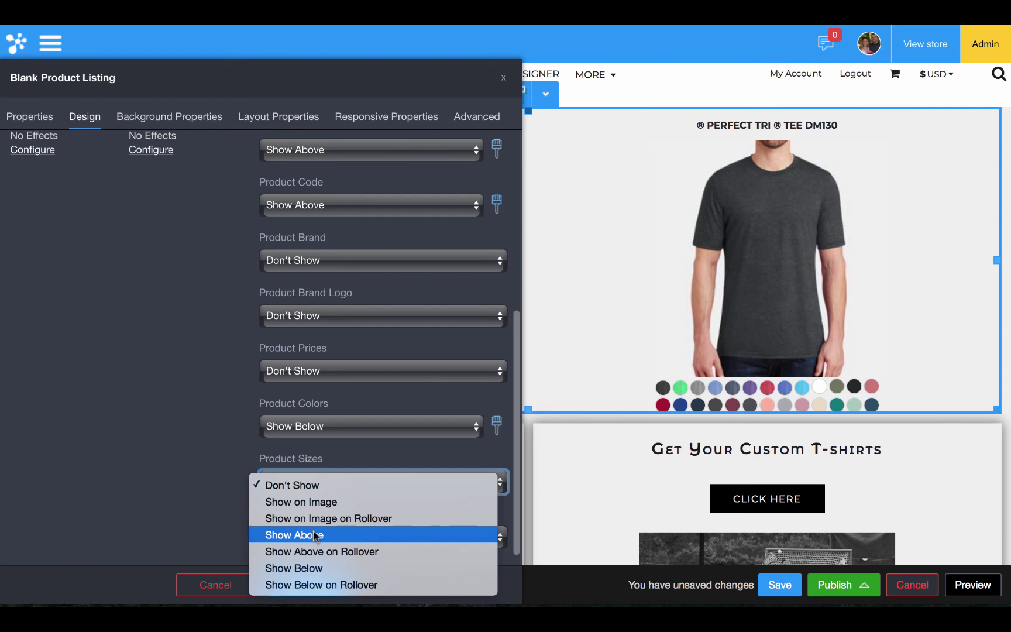
click(312, 571)
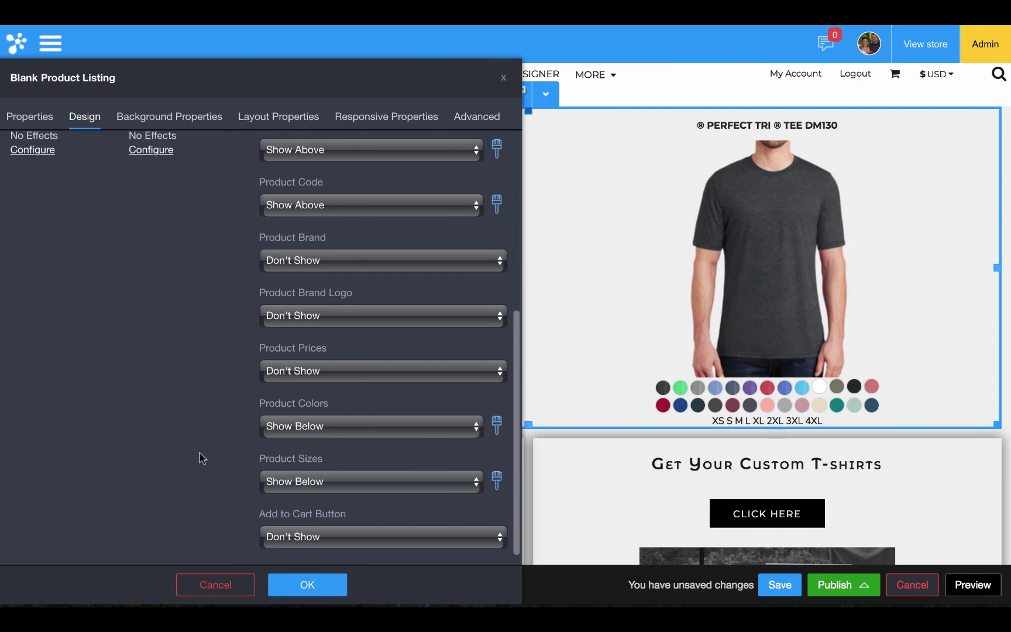
click(328, 587)
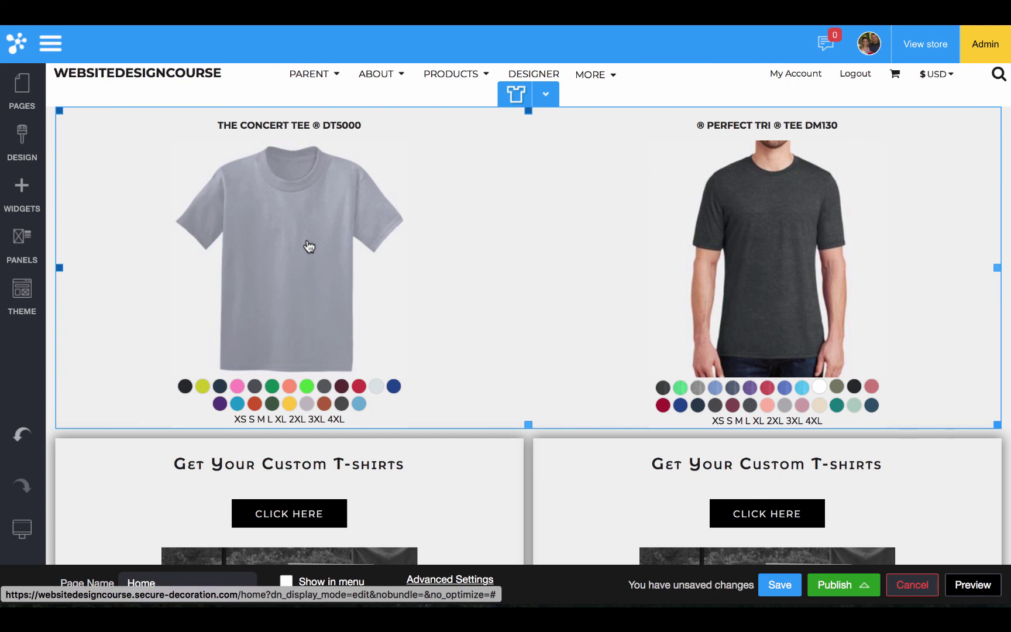
- Look through the site's page list, including the system pages, and the available widget groups
click(22, 107)
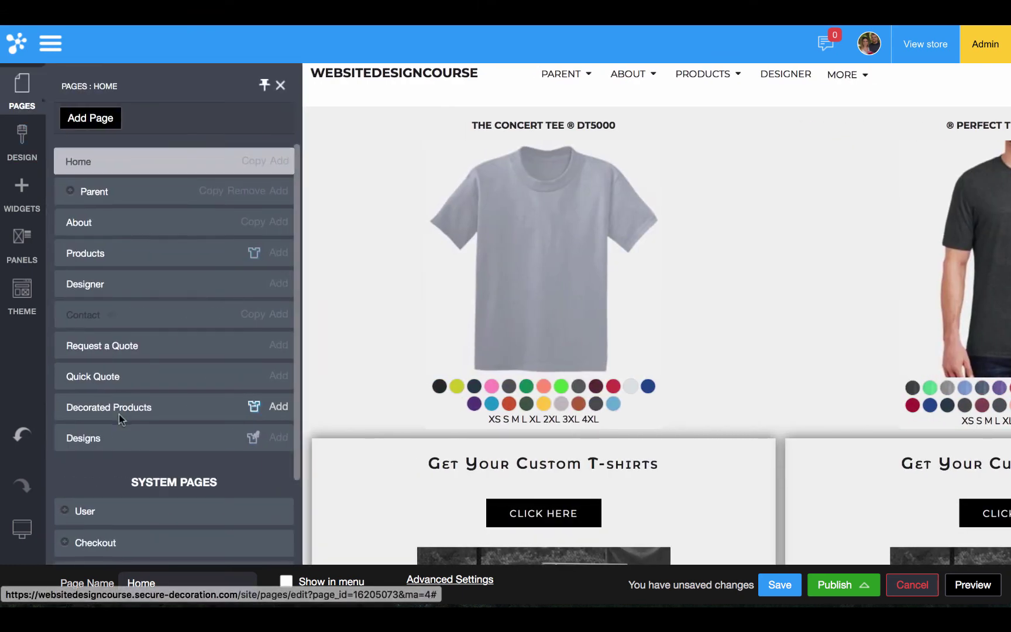
scroll(120, 417, down, 3)
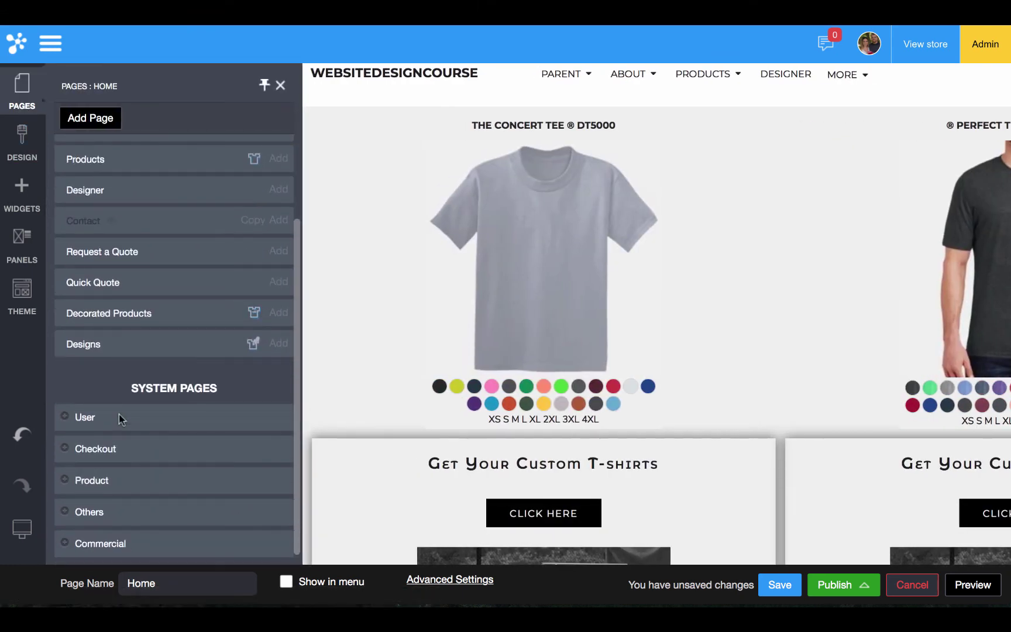
click(32, 186)
scroll(145, 336, down, 5)
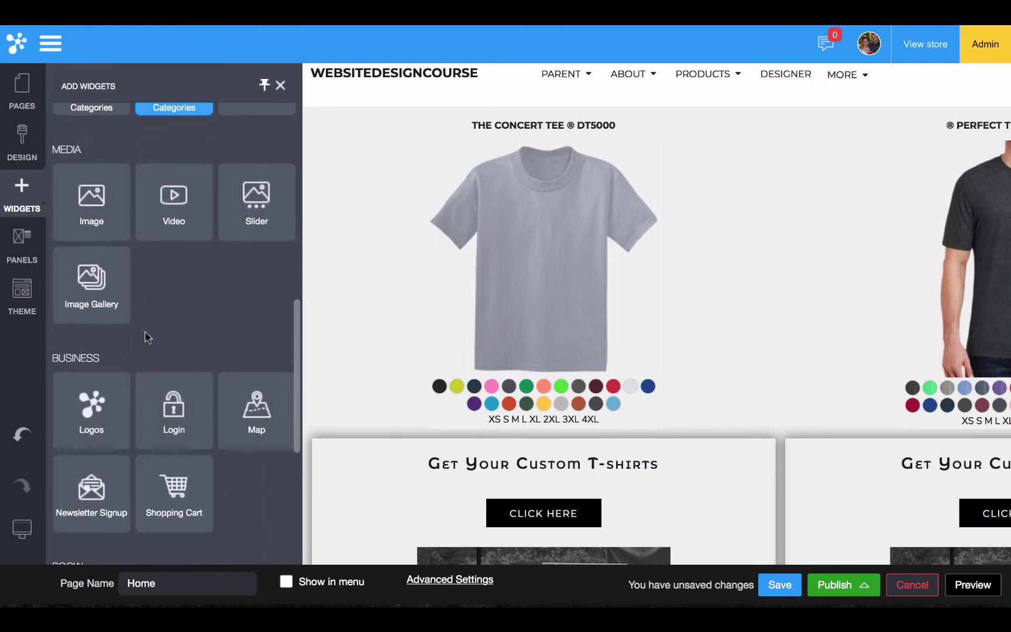
scroll(147, 336, down, 4)
scroll(146, 336, up, 8)
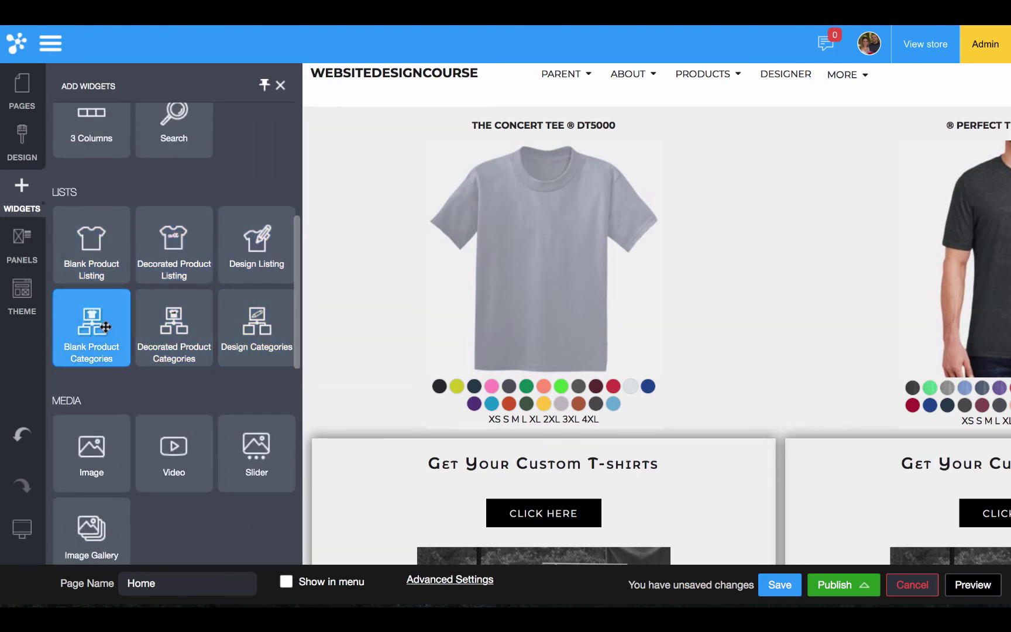
click(402, 330)
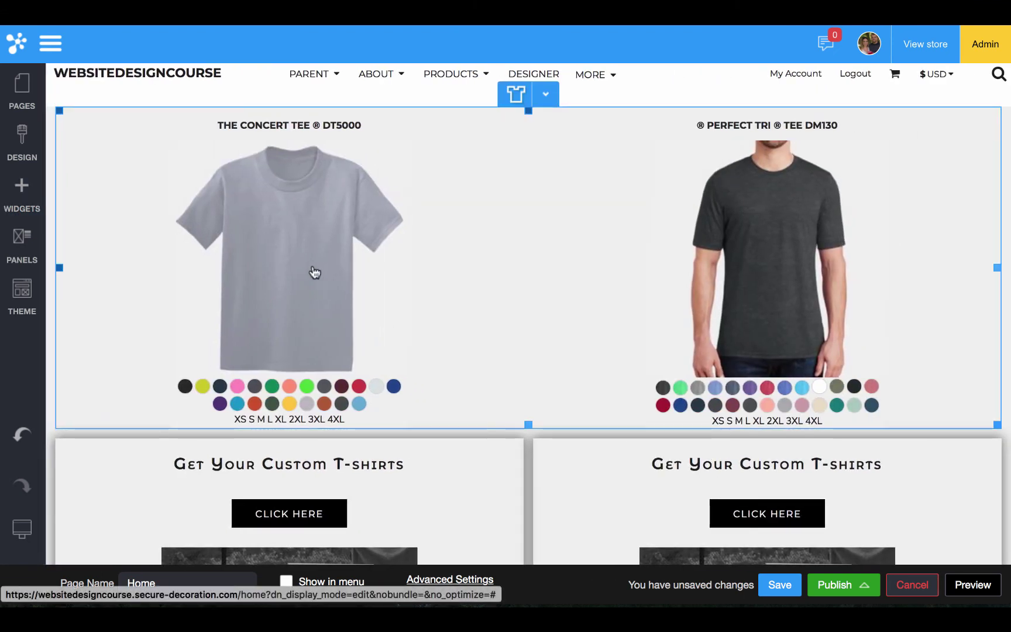
- Delete the blank product listing above the T-shirt blocks
click(545, 95)
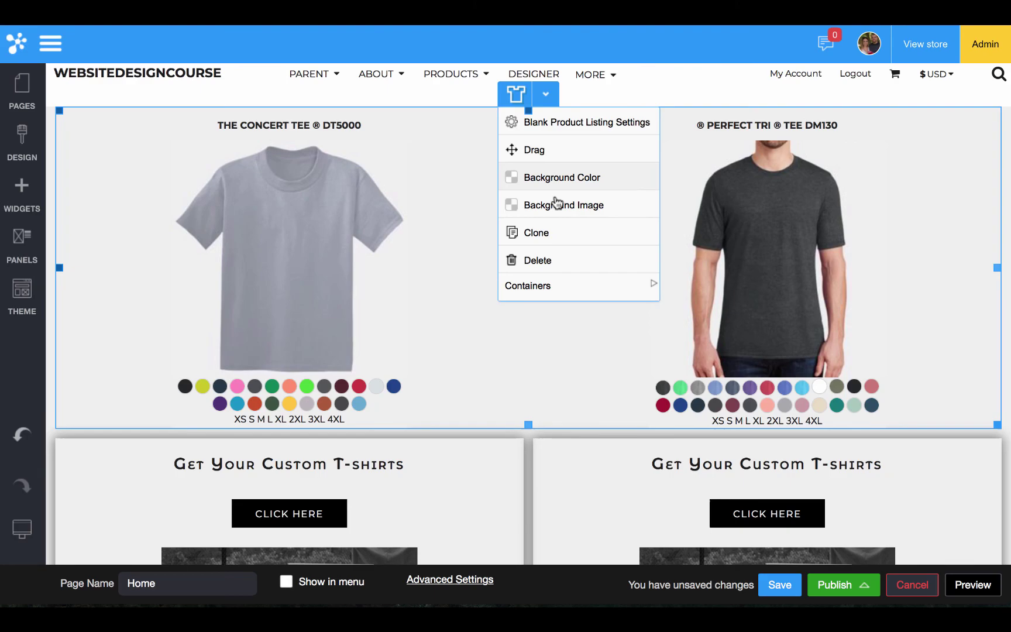
click(538, 262)
click(463, 357)
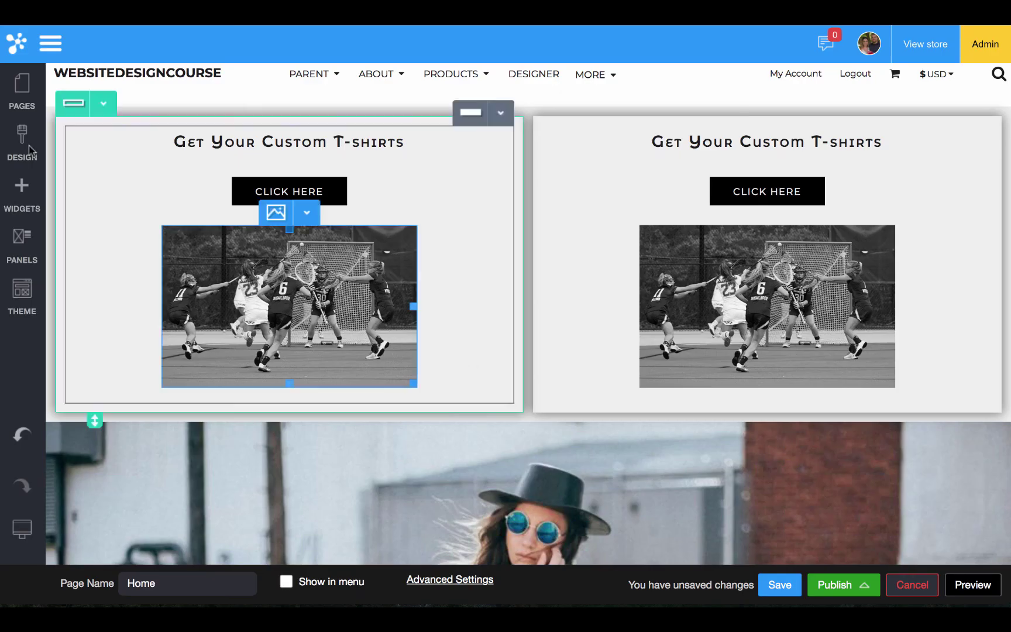
- Add a Blank Product Categories list above the T-shirt blocks and set its category to T-Shirts
click(22, 198)
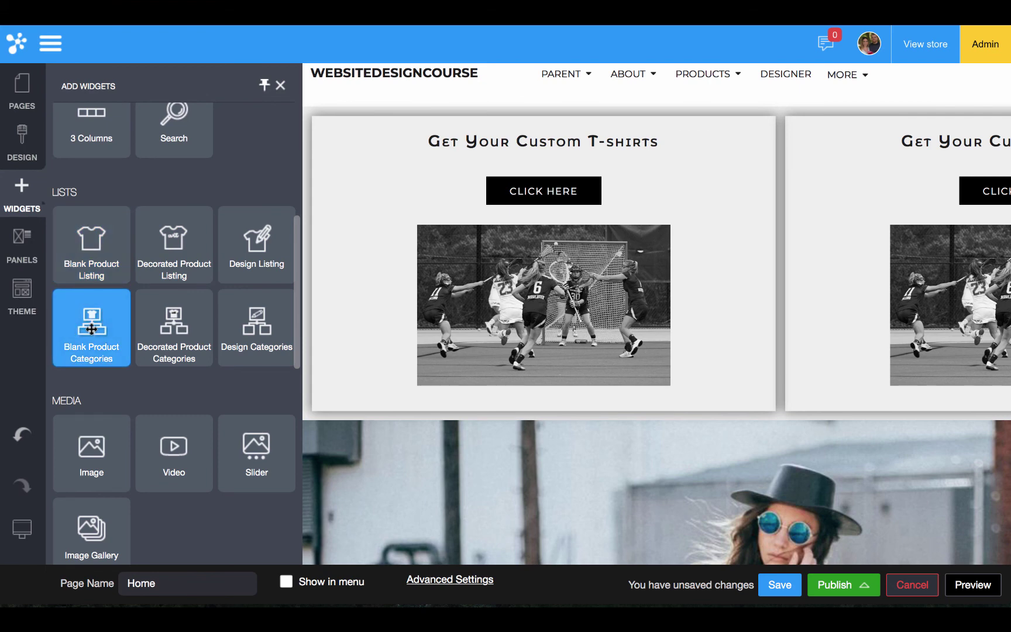
mouse_move(66, 328)
mouse_down()
mouse_move(304, 160)
mouse_move(324, 102)
mouse_up()
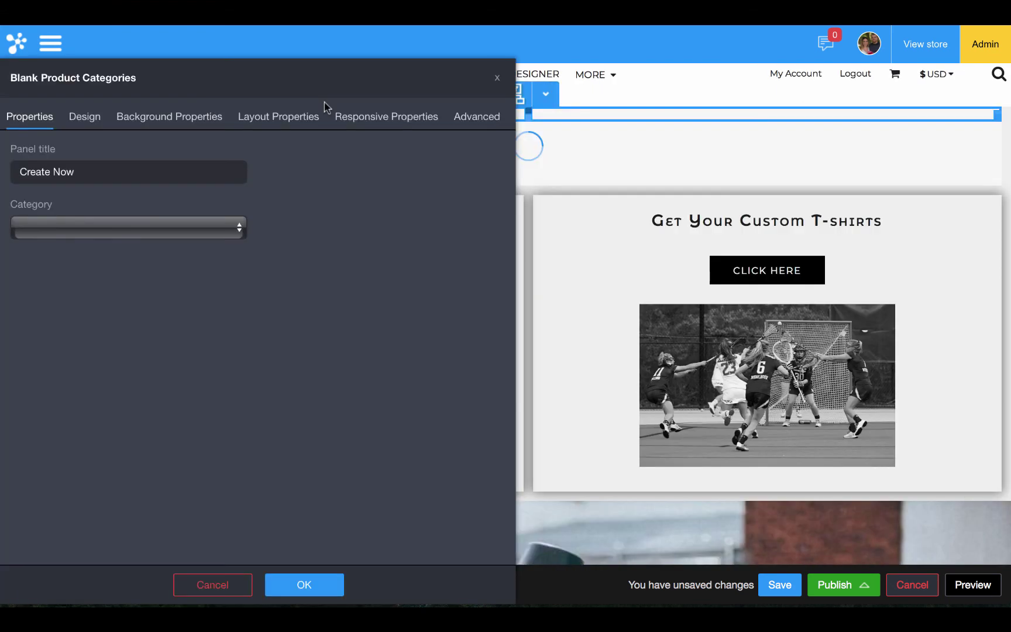
click(146, 229)
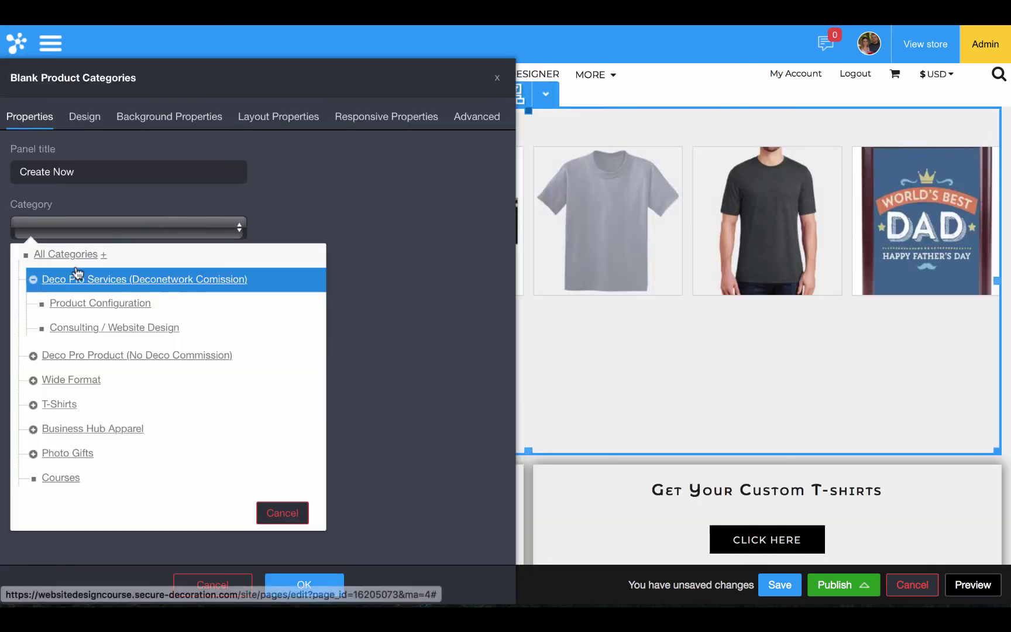
click(55, 404)
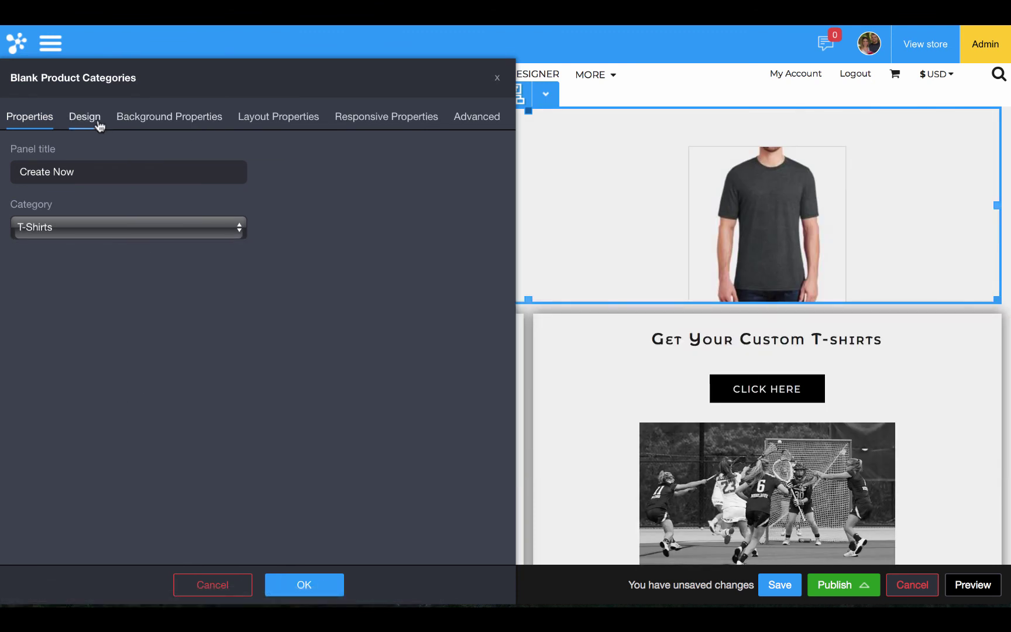
- Set the categories list's Category Name to Show Above, accept its settings and save the Home page
click(85, 117)
click(375, 449)
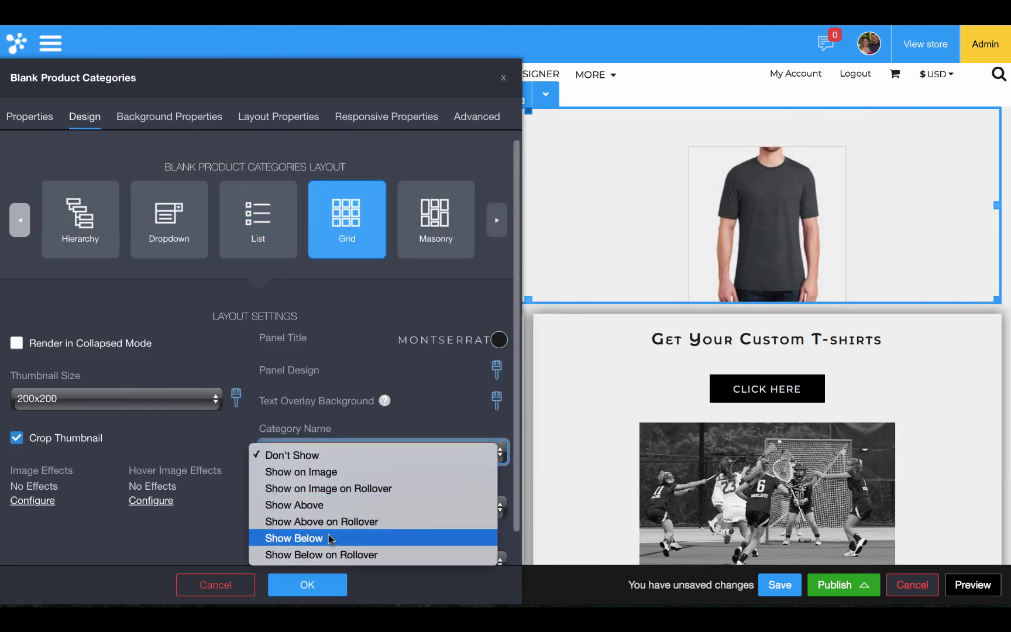
click(319, 505)
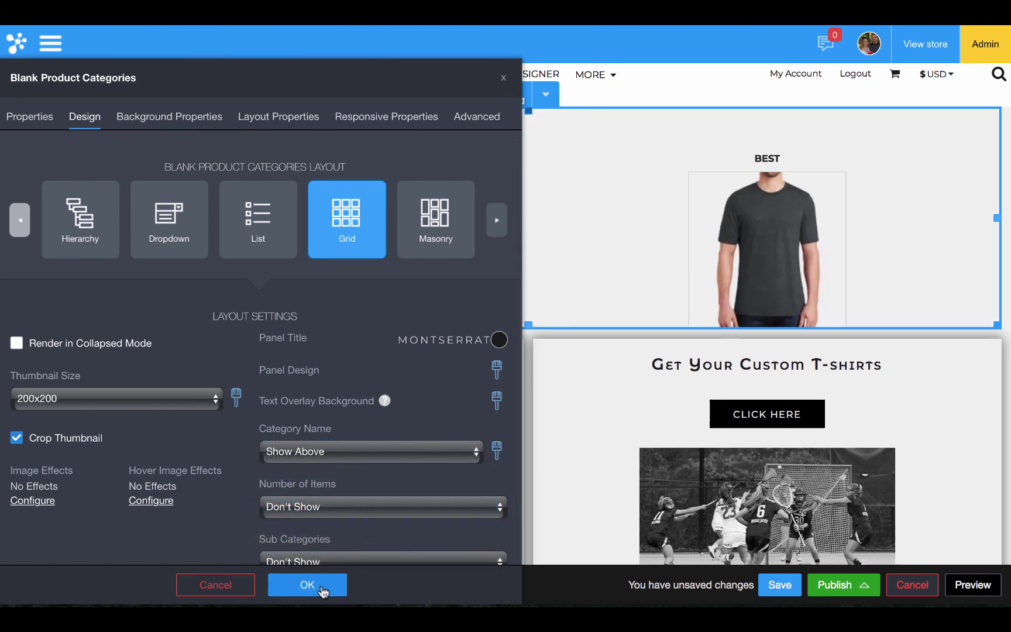
click(321, 587)
click(780, 584)
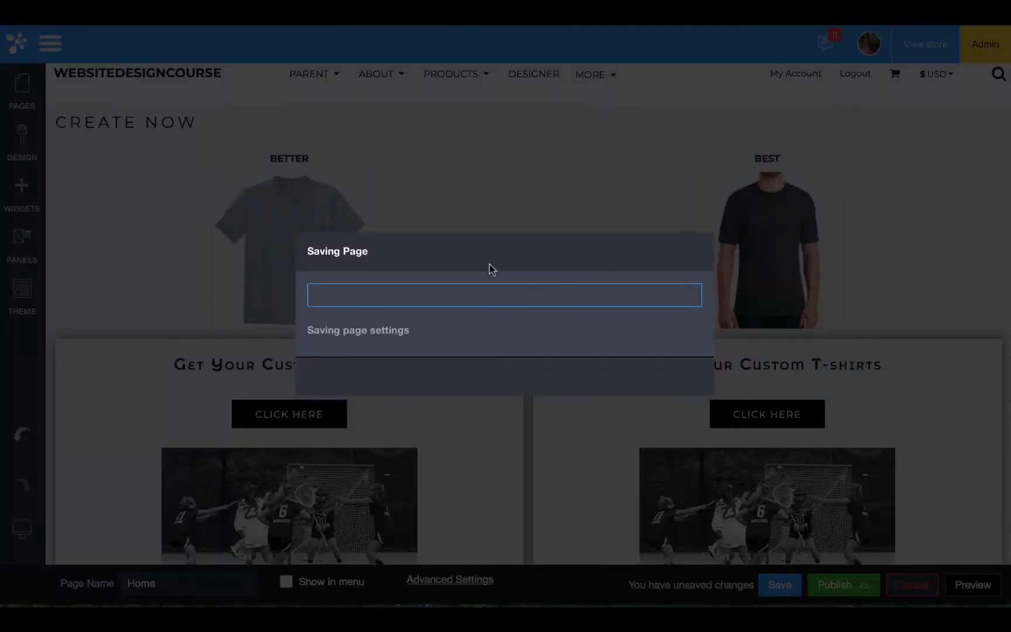
click(518, 379)
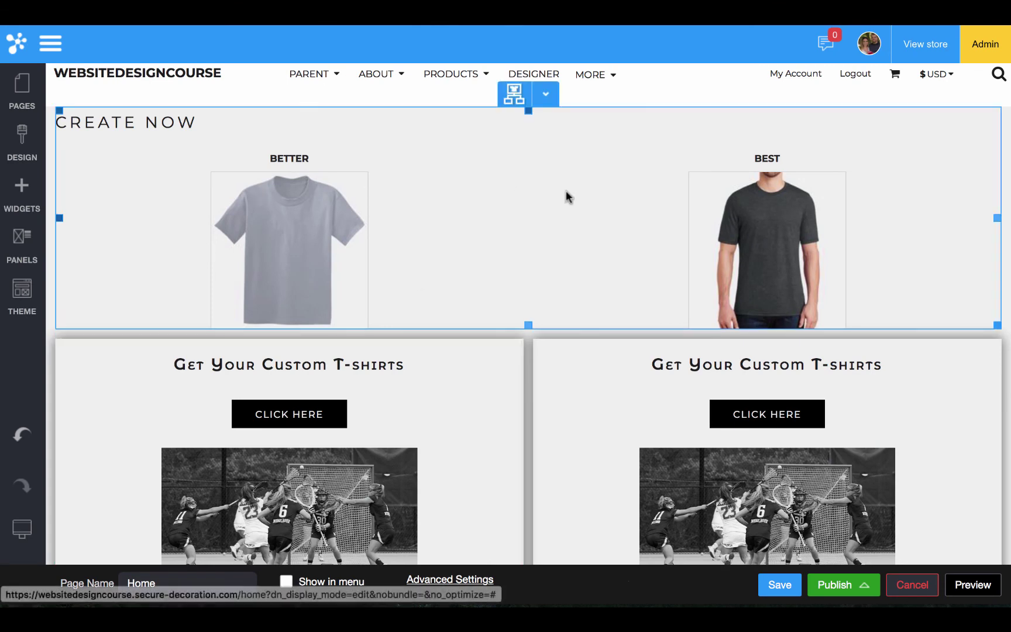
- Preview the Home page, check where the Best category leads, and return to the page editor
click(975, 586)
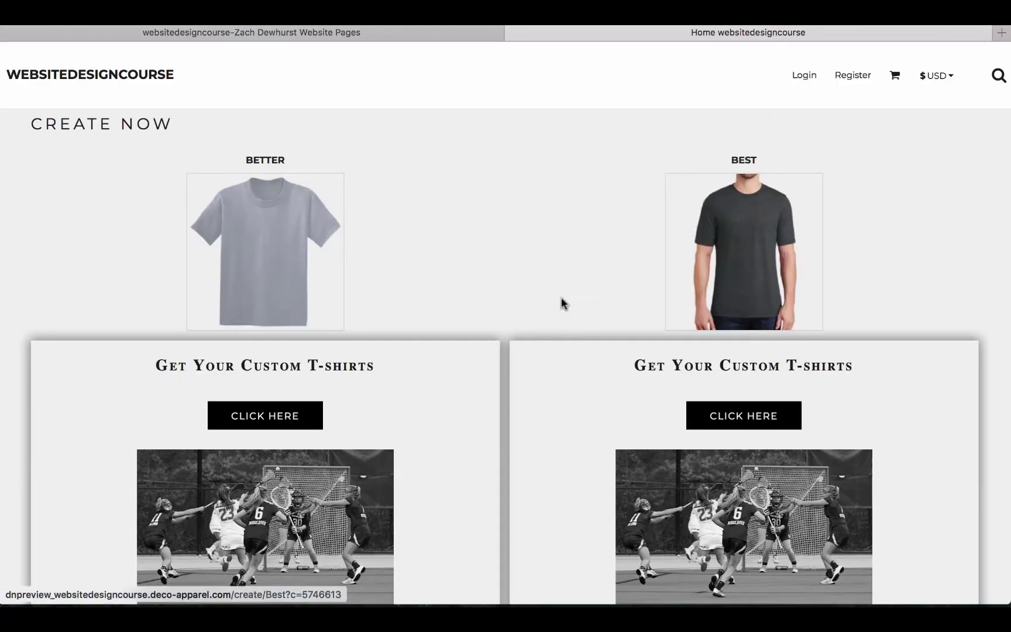
click(752, 217)
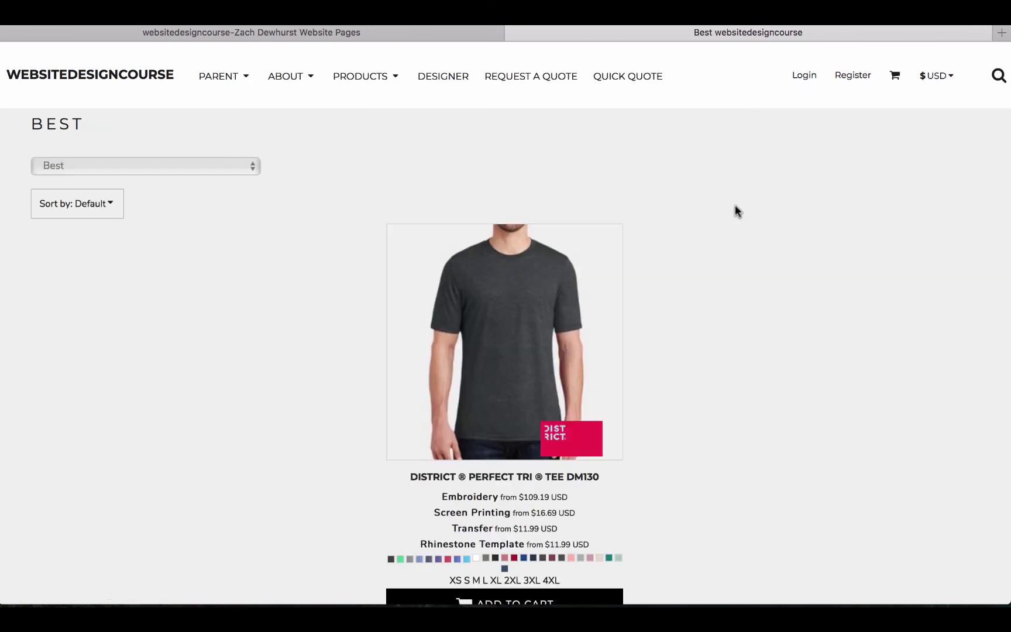
mouse_move(375, 86)
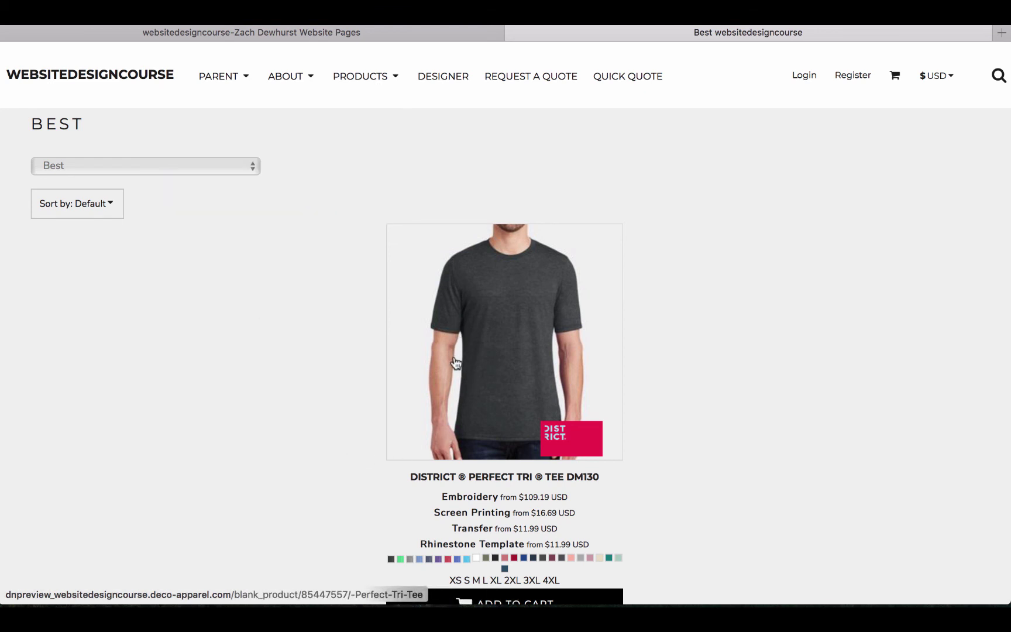
click(413, 36)
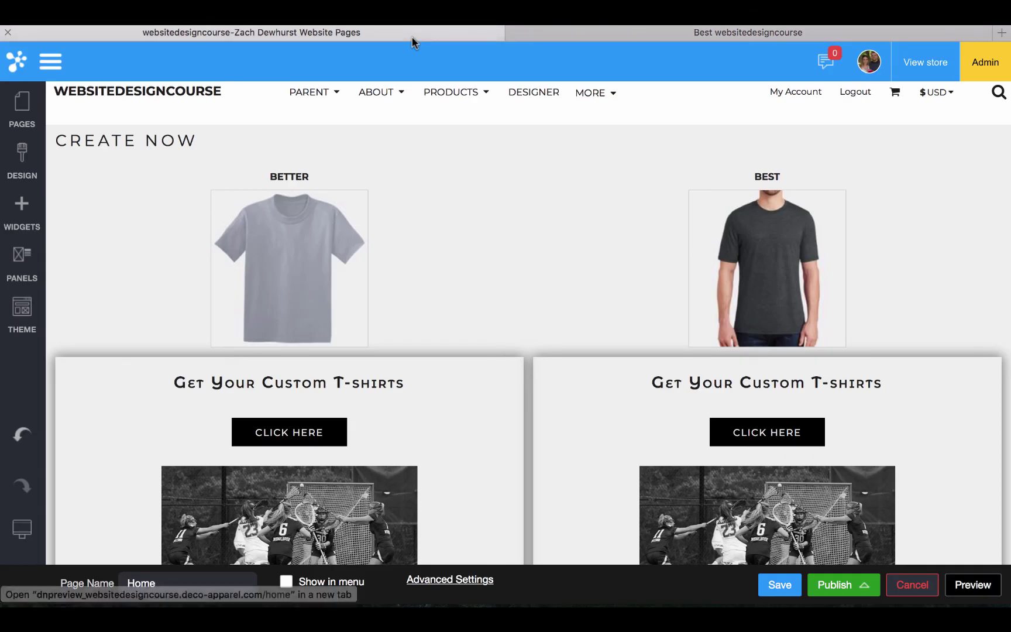
- Open the Products page for editing and set its content row to 2 fluid columns
click(17, 111)
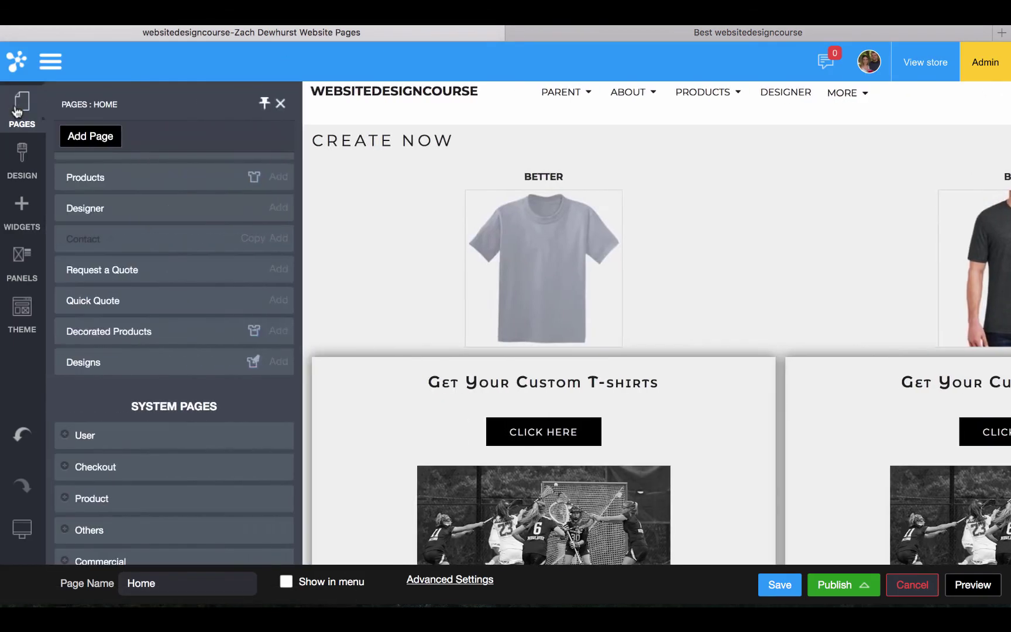
scroll(94, 234, up, 2)
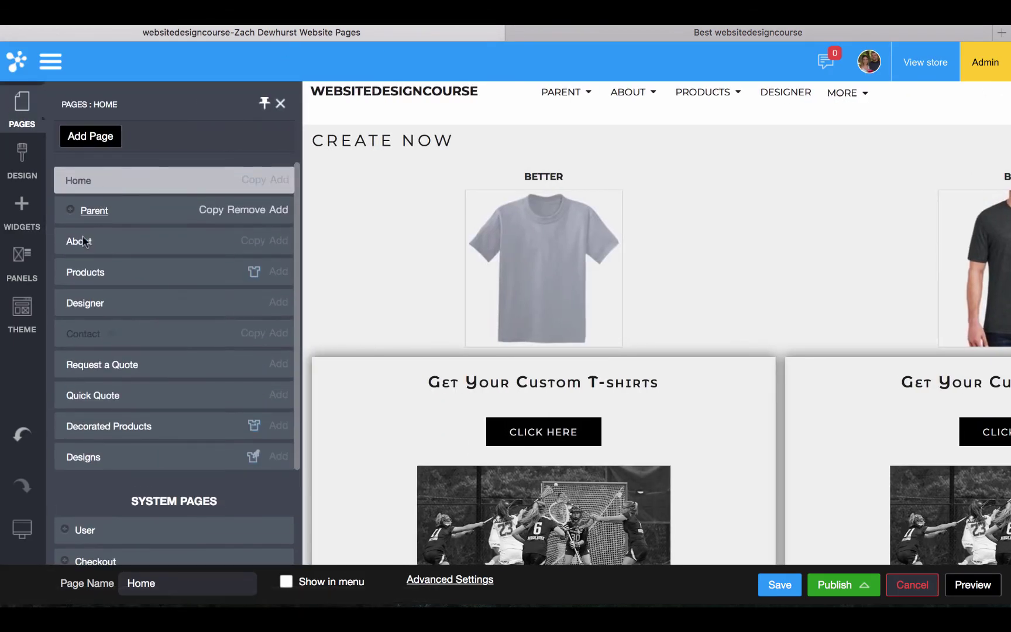
click(86, 274)
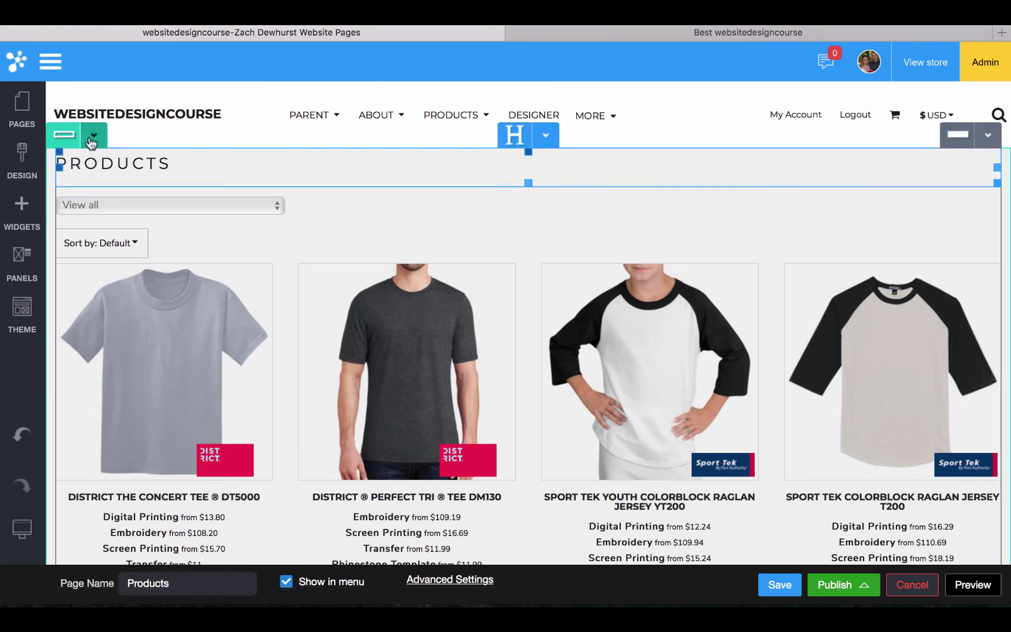
click(93, 135)
click(90, 162)
click(101, 166)
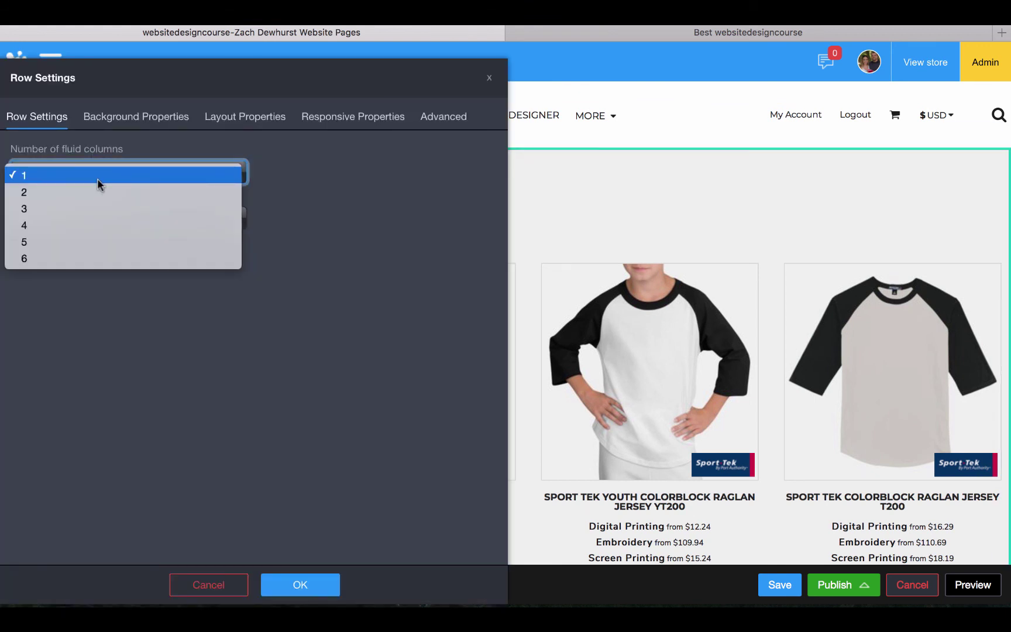
click(97, 192)
click(297, 585)
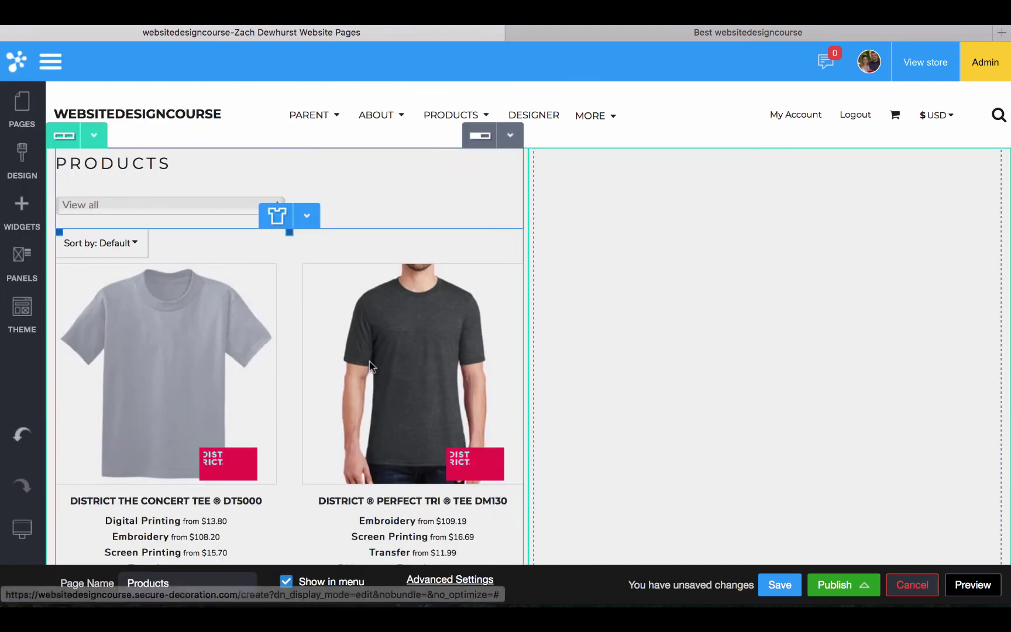
- Move the blank product listing into the row's empty second column and narrow the first column to about a quarter of the width
click(306, 216)
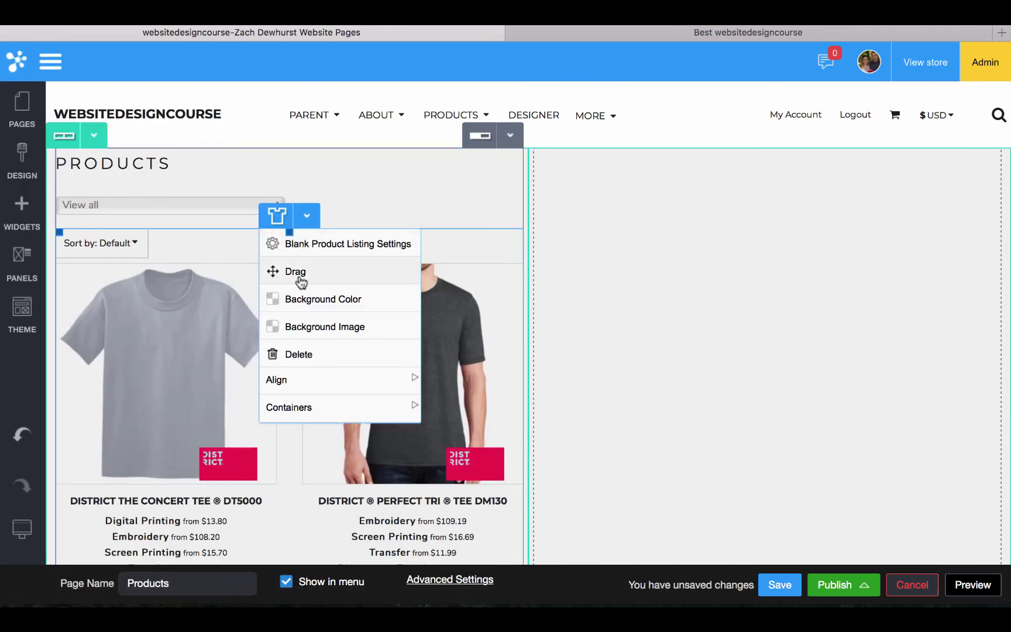
drag(295, 274, 750, 417)
scroll(575, 273, up, 3)
drag(528, 216, 269, 208)
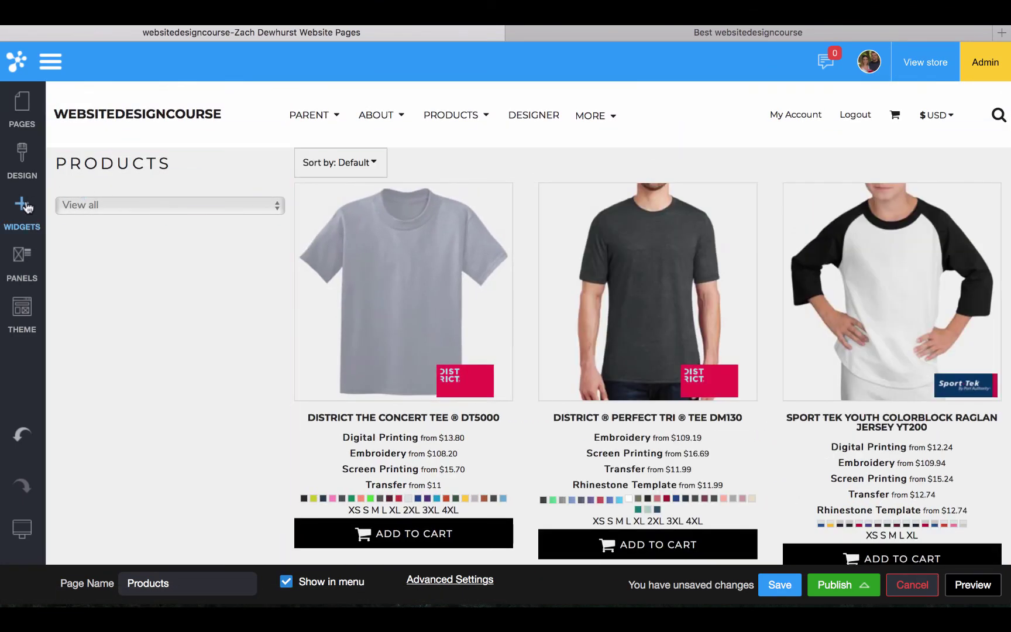
- Add a Blank Product Filter below the category dropdown in the narrow column
click(24, 206)
scroll(144, 361, down, 5)
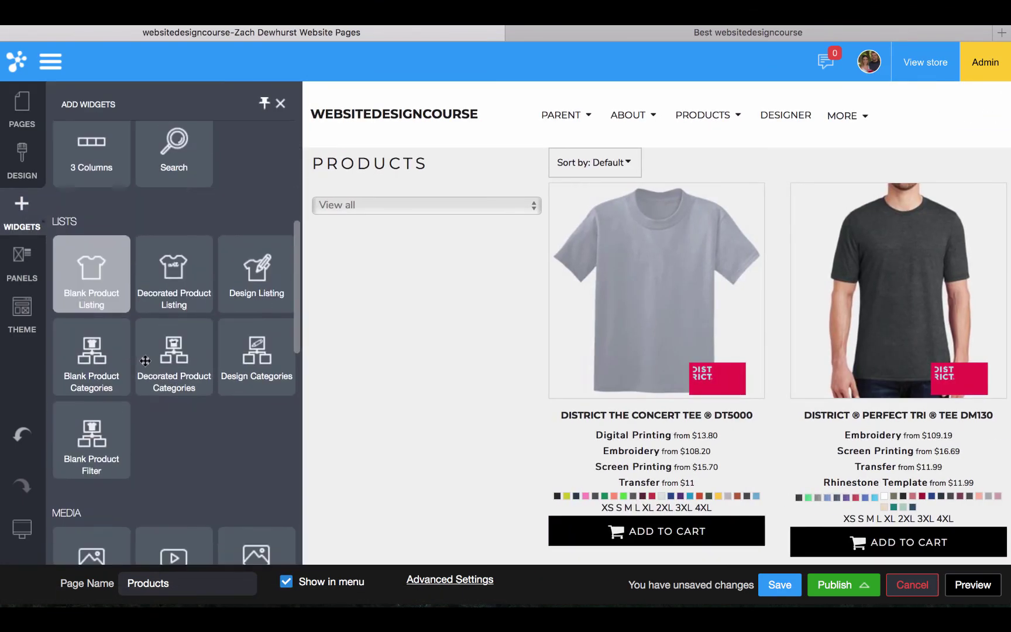
drag(85, 440, 163, 217)
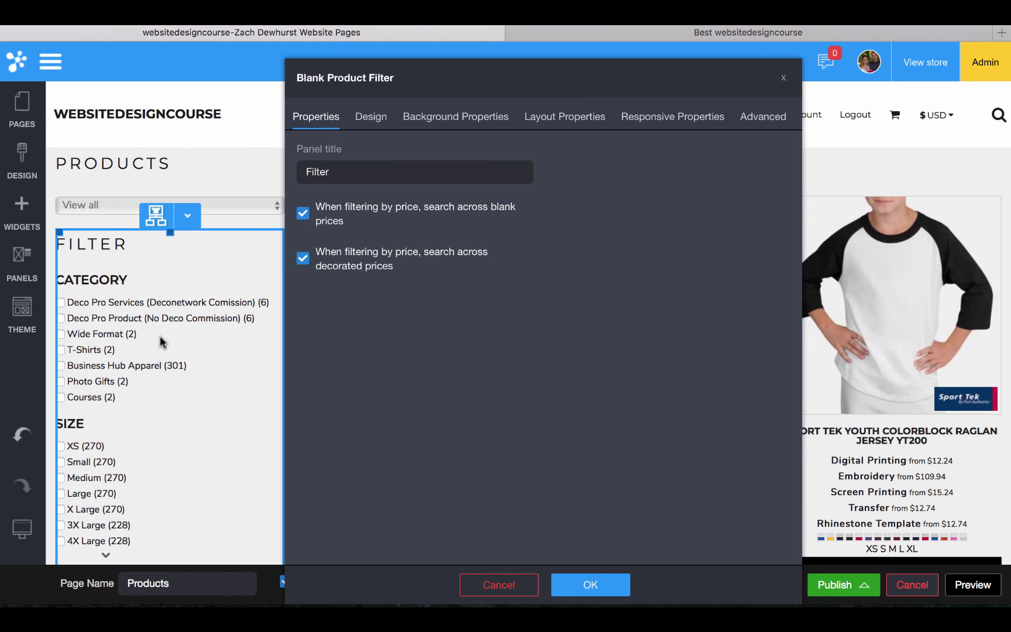
- Try hiding the product filter on both desktop sizes and tablets while keeping it visible on phones, and undo the change
click(564, 120)
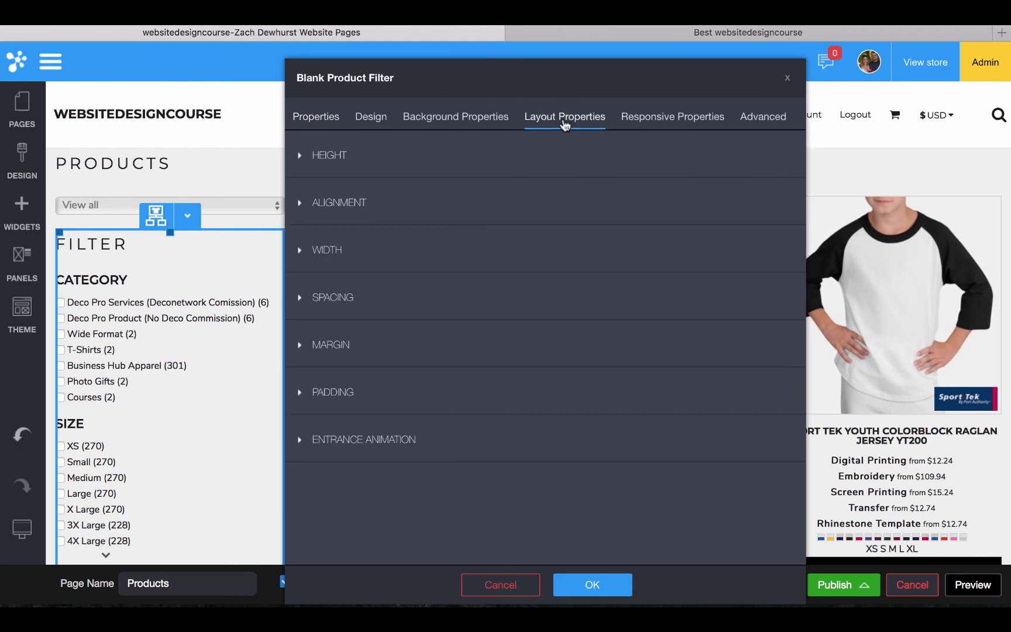
click(650, 113)
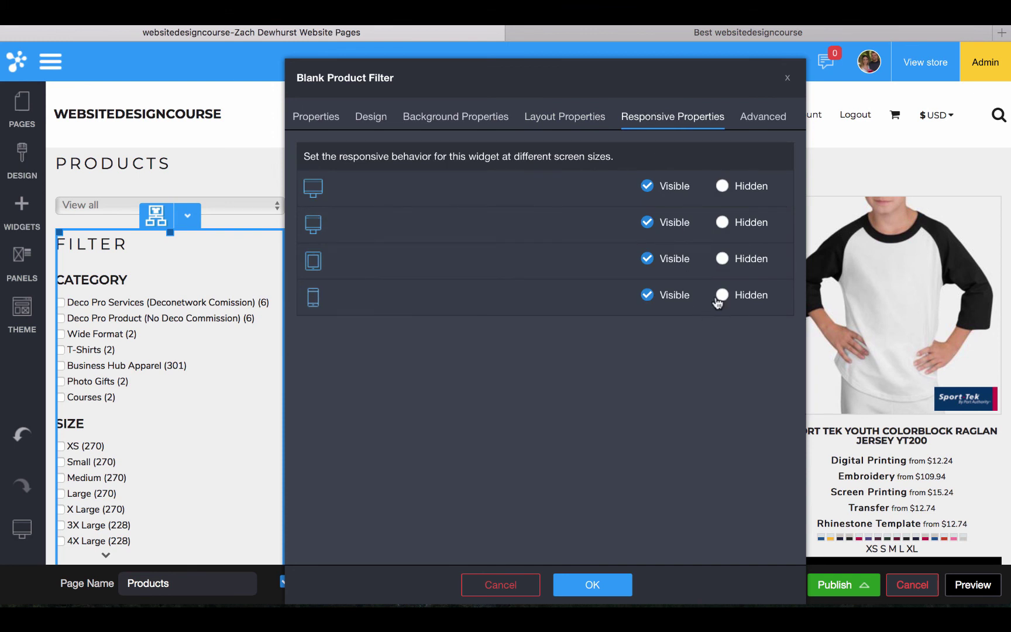
click(739, 263)
click(745, 225)
click(747, 188)
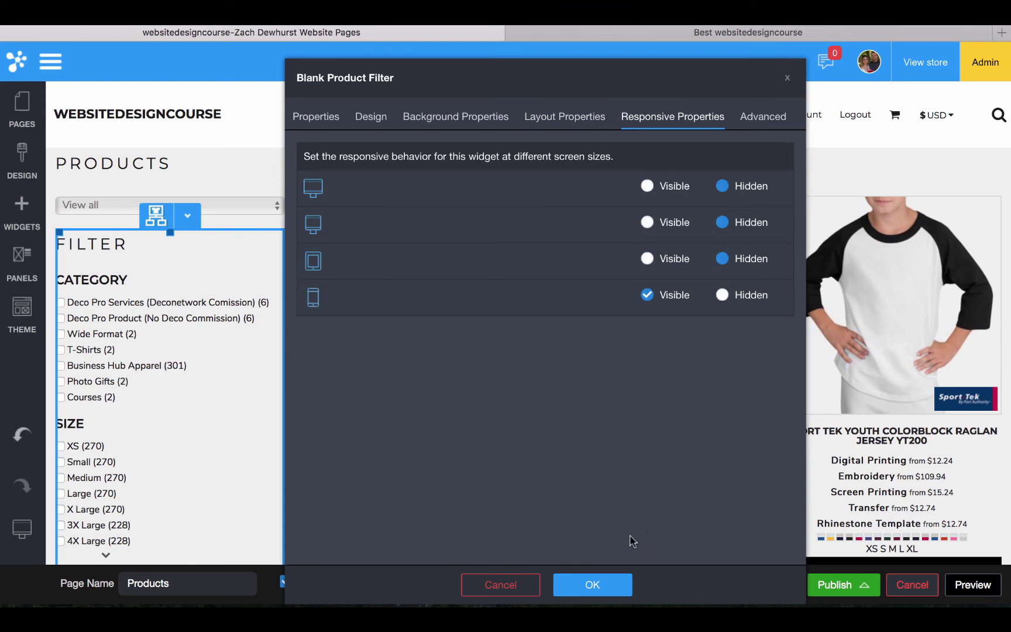
click(597, 584)
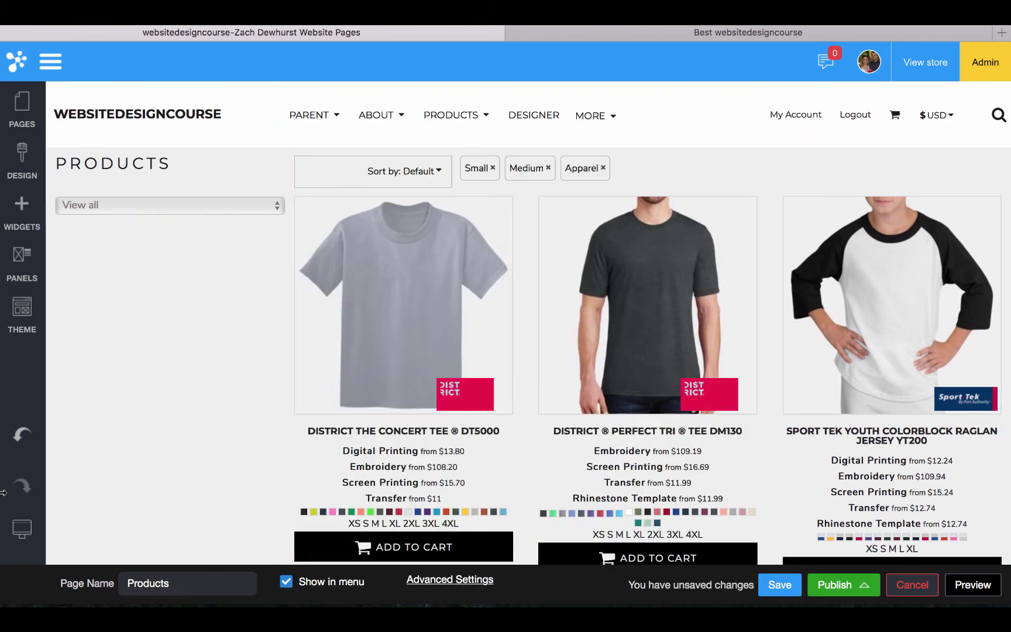
click(22, 436)
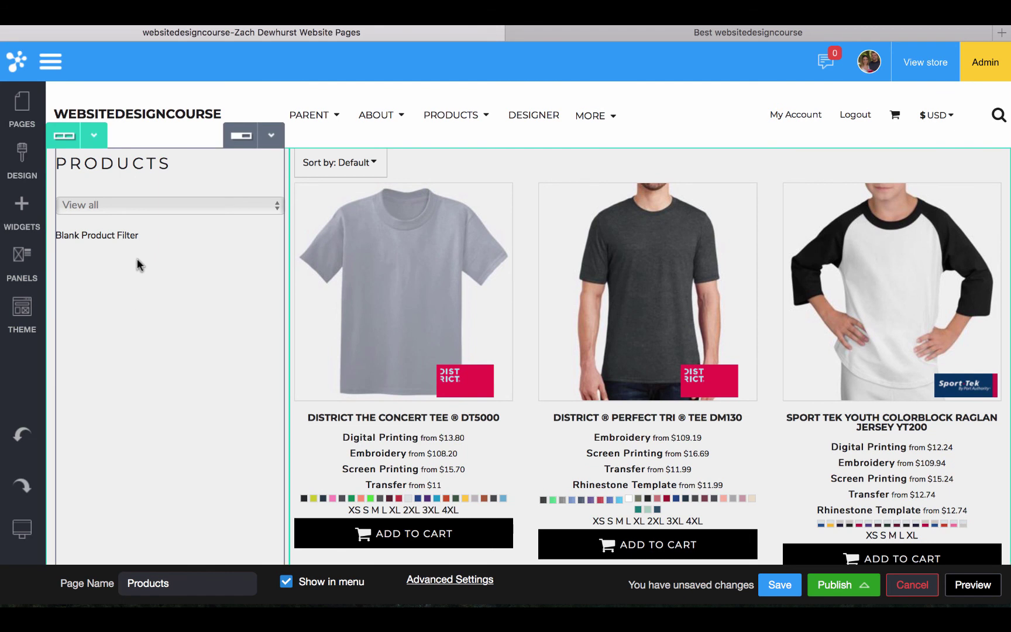
- Hide the product filter on phones only, accept its settings and save the Products page
double_click(116, 237)
click(646, 120)
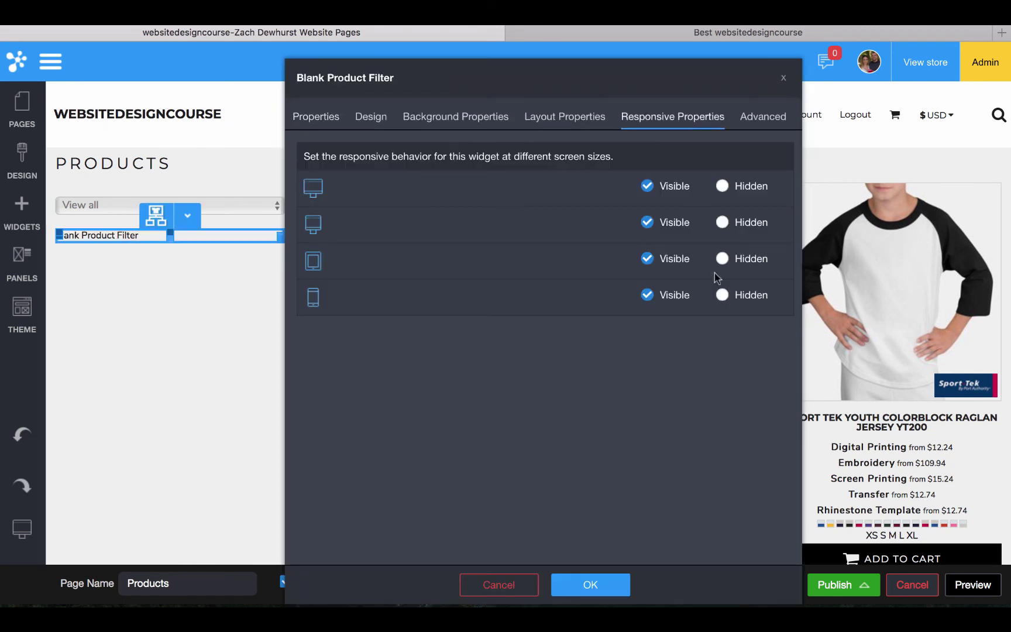
click(738, 298)
click(592, 584)
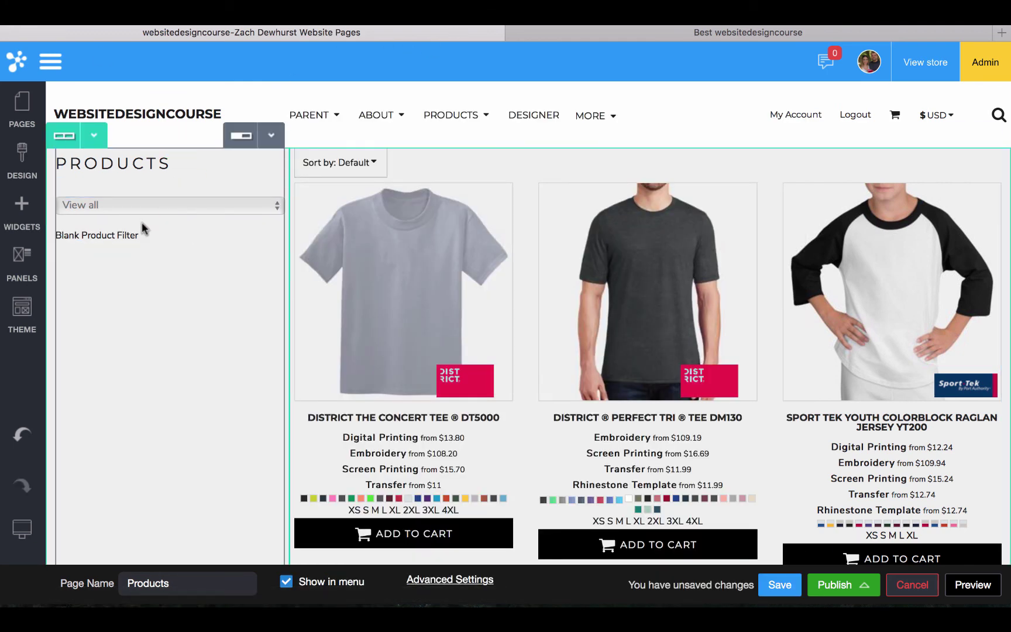
click(779, 584)
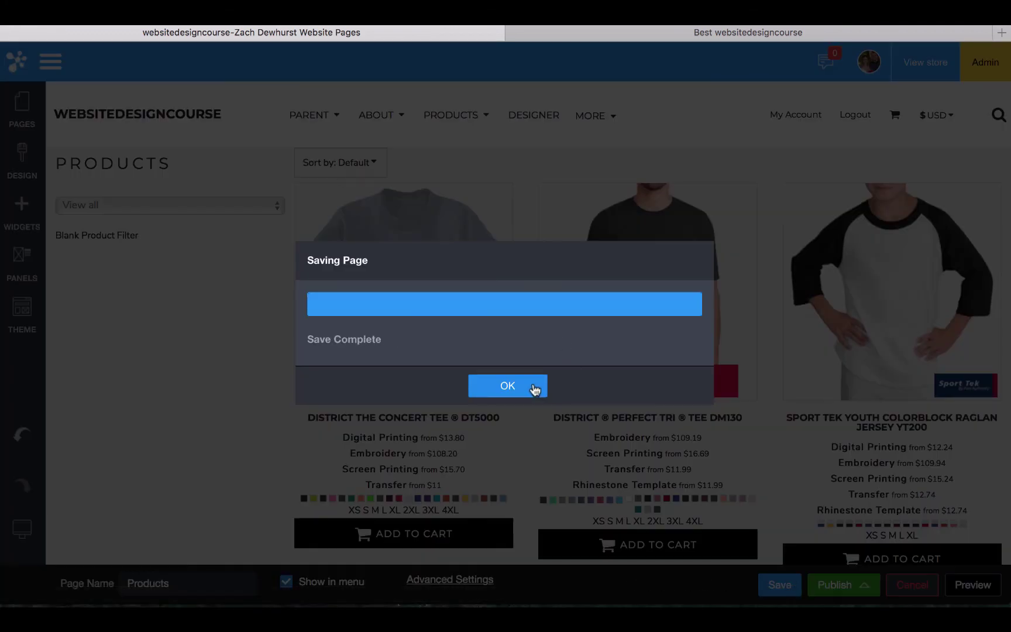
click(529, 389)
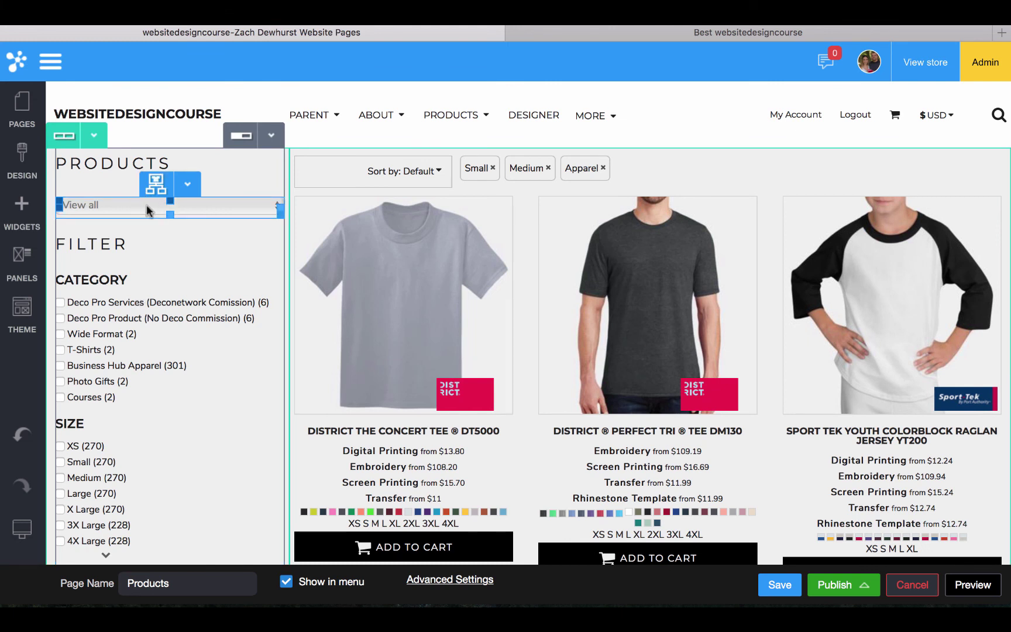
- View the Products page at mobile size and examine the category dropdown's choices and settings
mouse_move(22, 530)
click(61, 530)
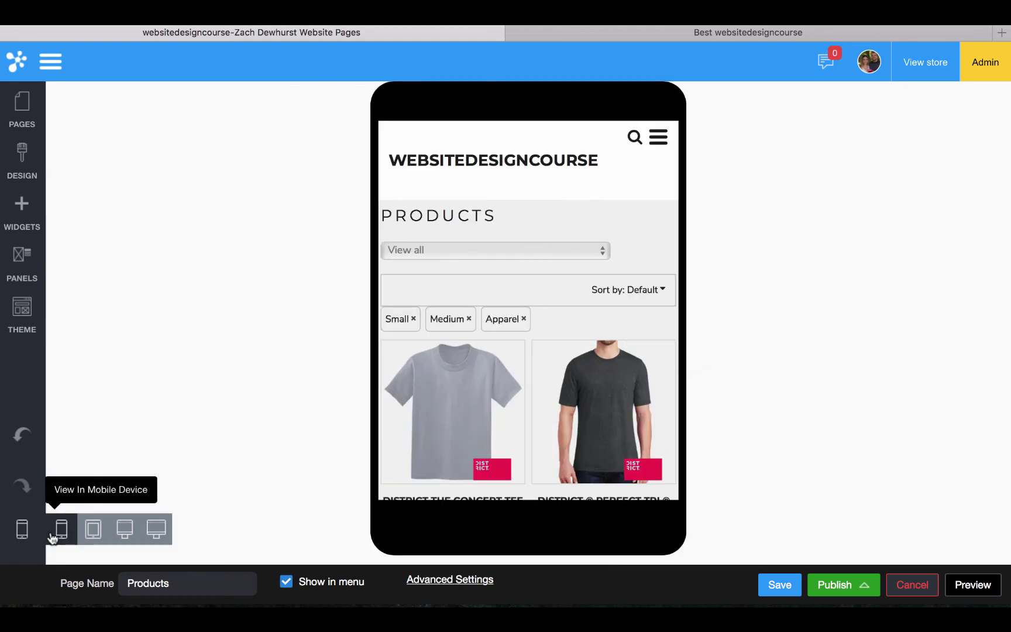
click(454, 251)
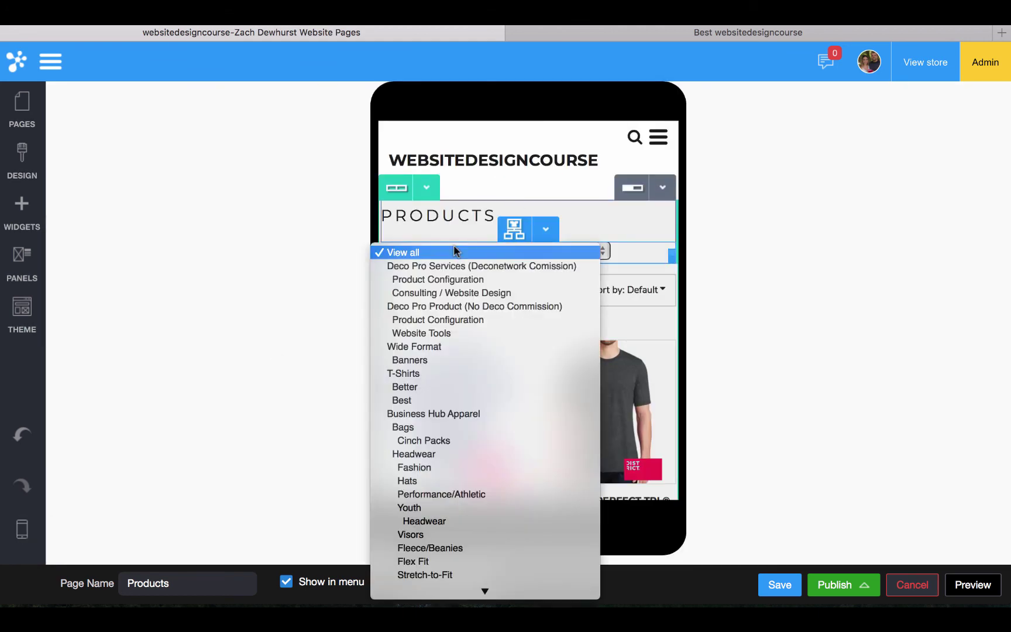
click(504, 225)
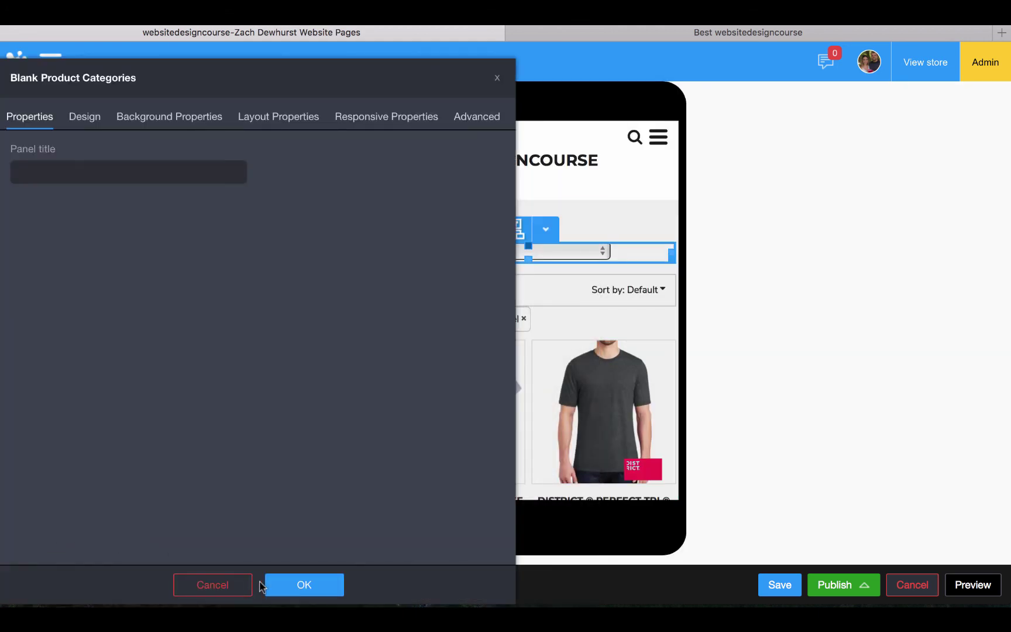
click(202, 585)
- Hide the Blank Product Categories dropdown on the largest desktop size too and accept its settings
click(564, 249)
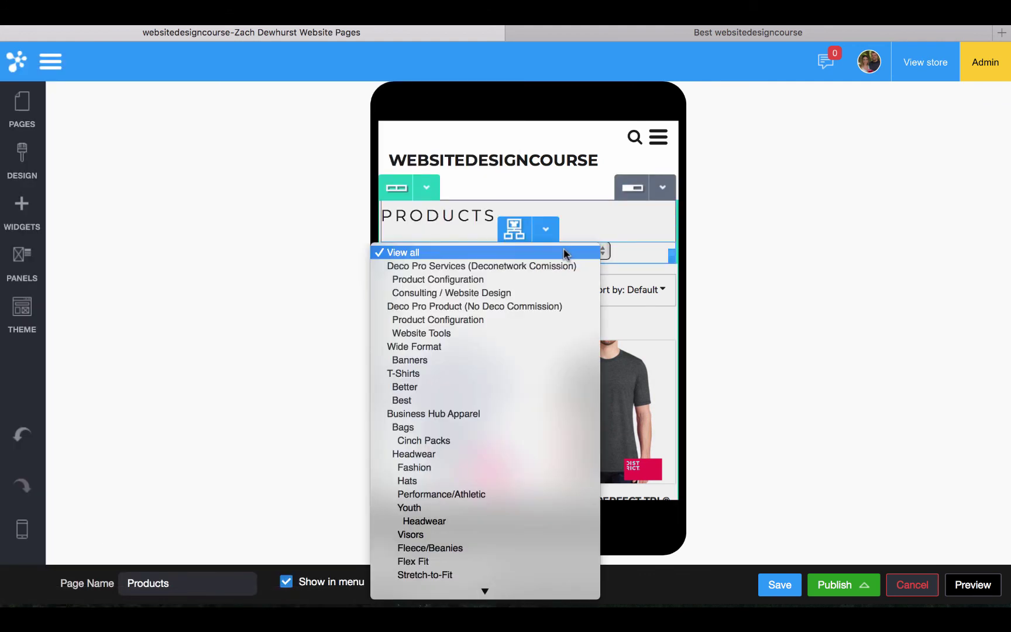
click(626, 233)
click(514, 186)
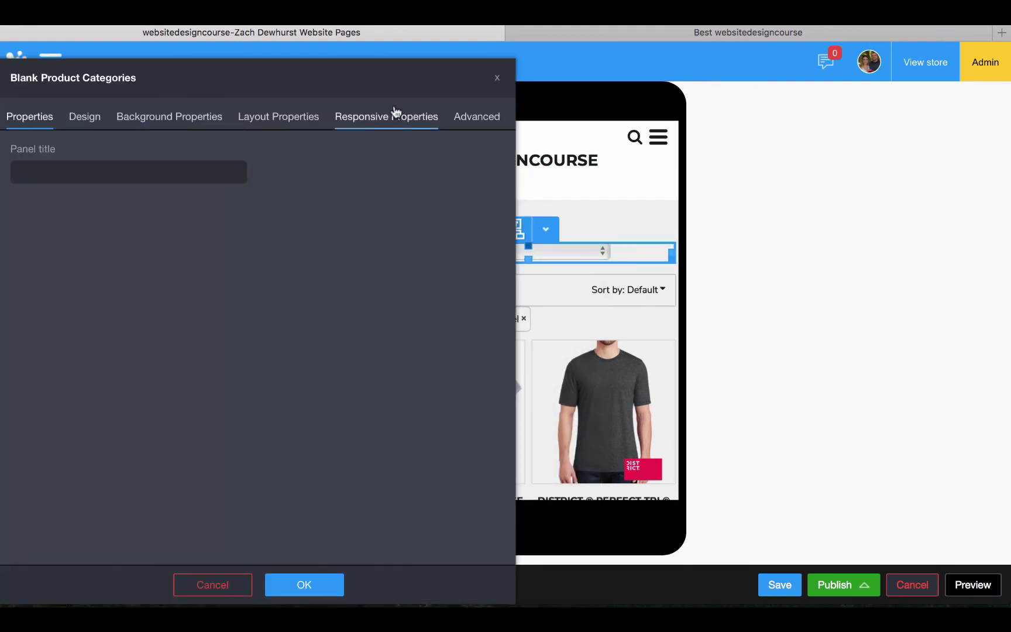
click(446, 250)
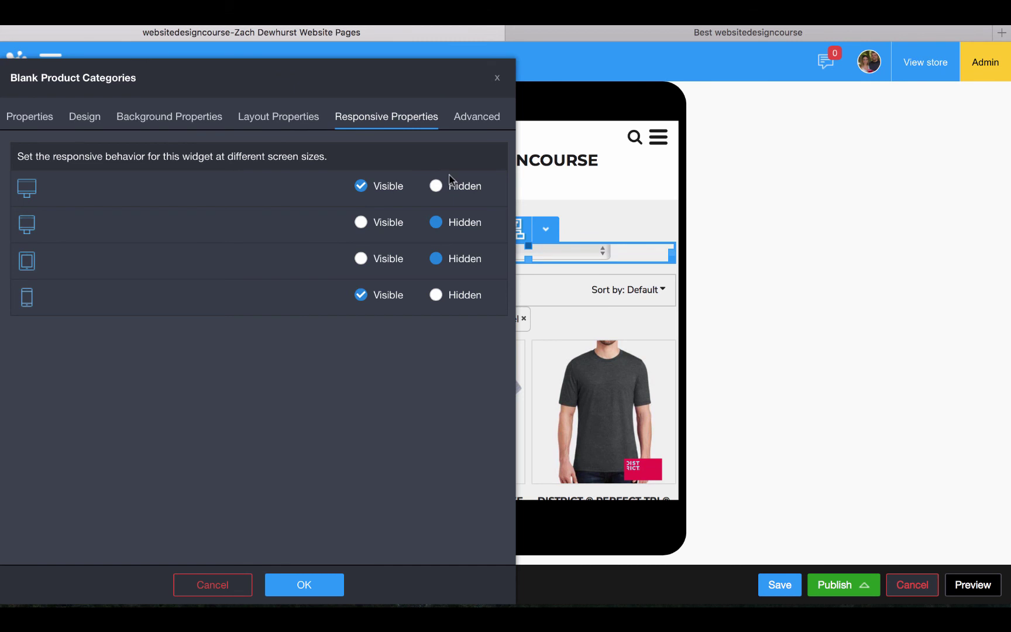
click(450, 188)
click(304, 587)
- View the Products page at the largest desktop size and save it
mouse_move(47, 529)
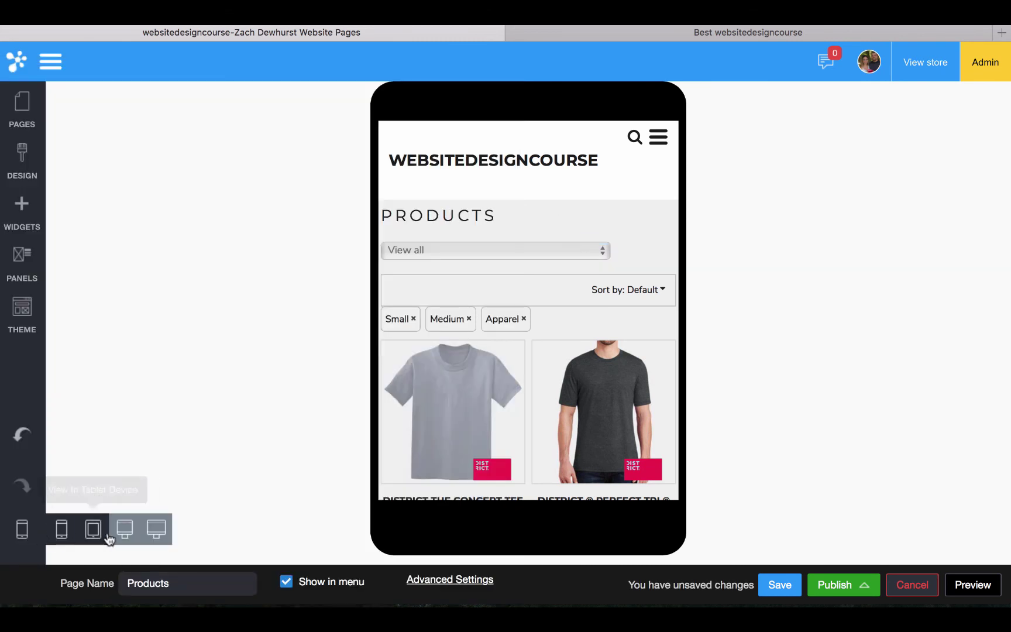
click(158, 529)
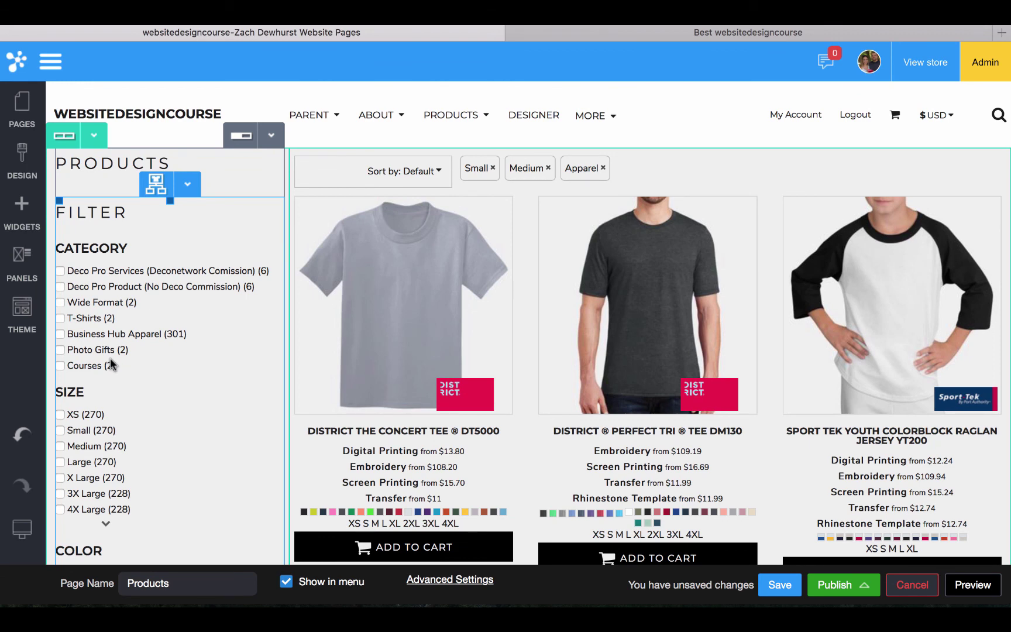
click(779, 584)
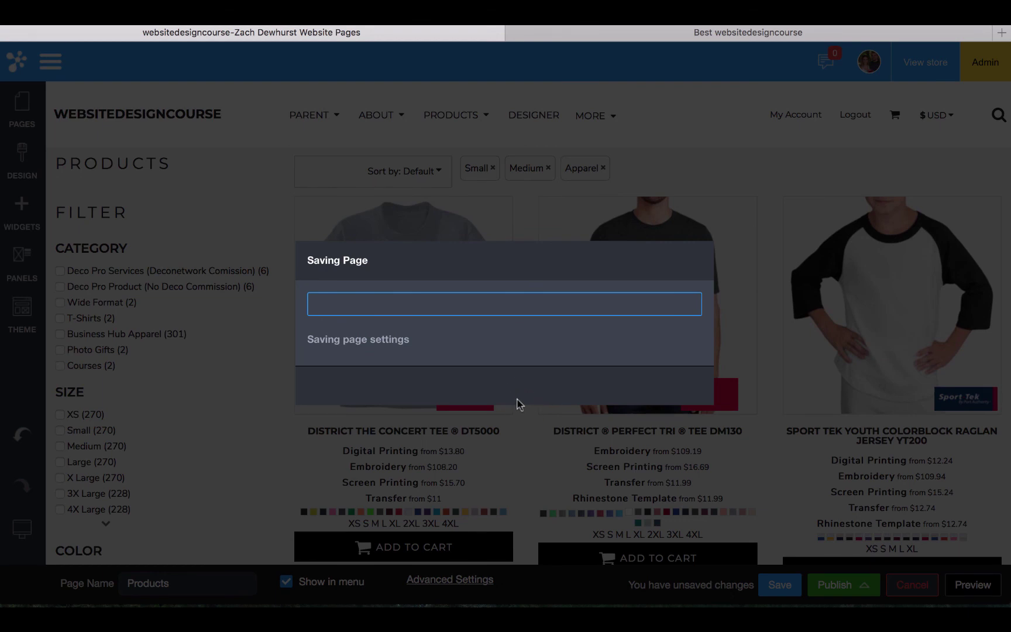
- Switch to the store preview, return to its Home page and open the Best T-shirt category to check the side filter
click(597, 37)
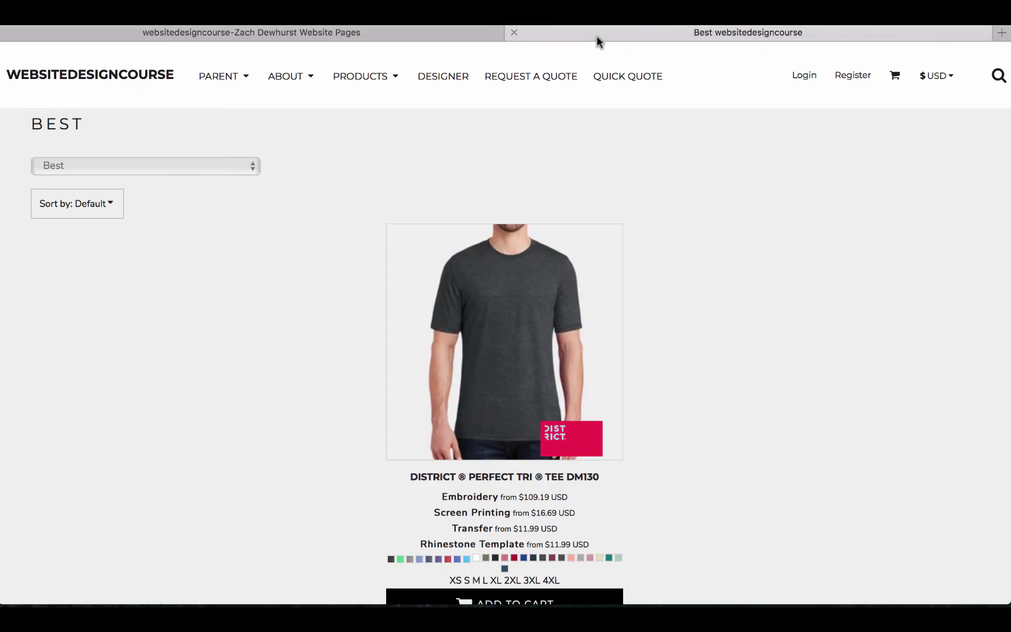
click(133, 75)
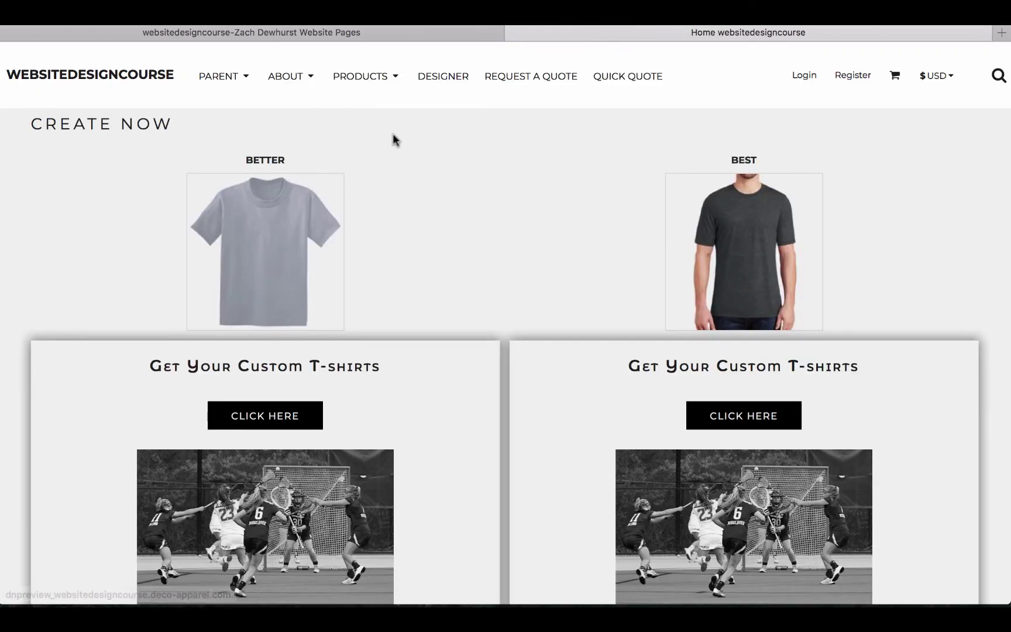
click(717, 277)
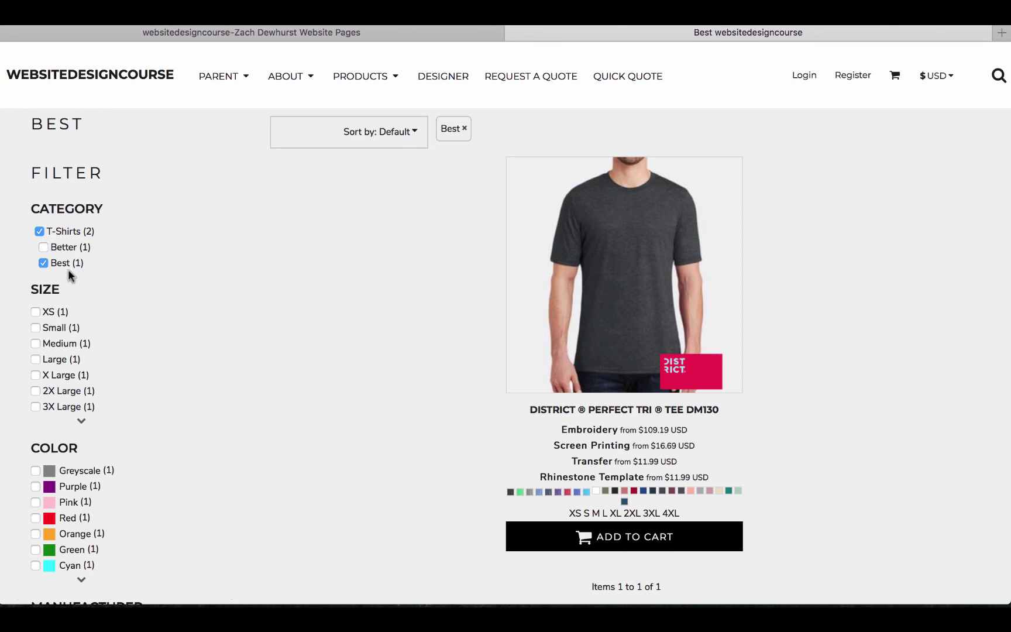
- Return to the page editor and compare the Products, Decorated Products and Designs pages with the available list widgets
click(216, 33)
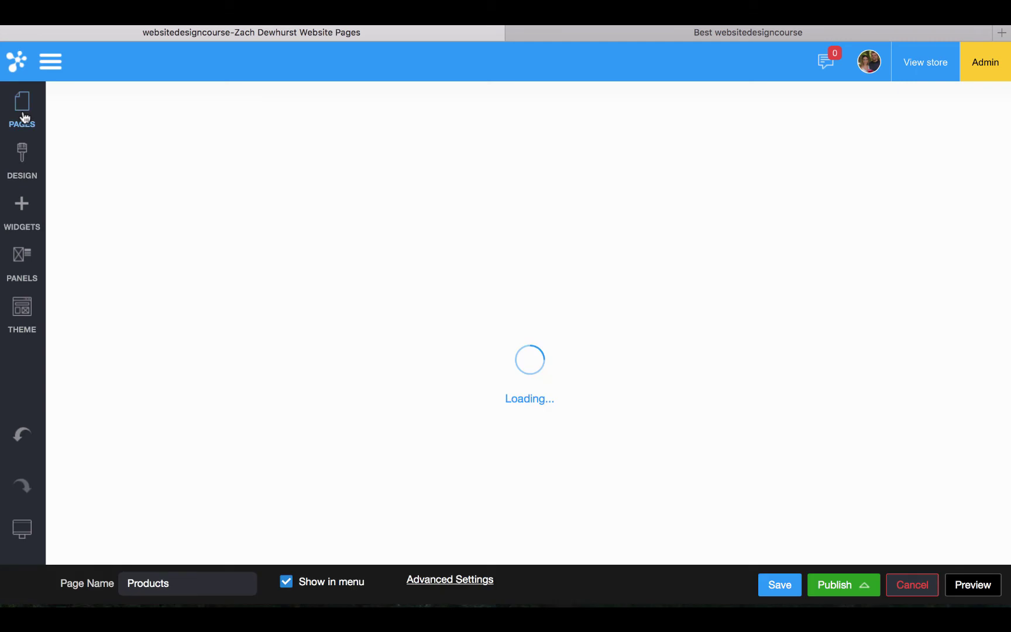
click(26, 114)
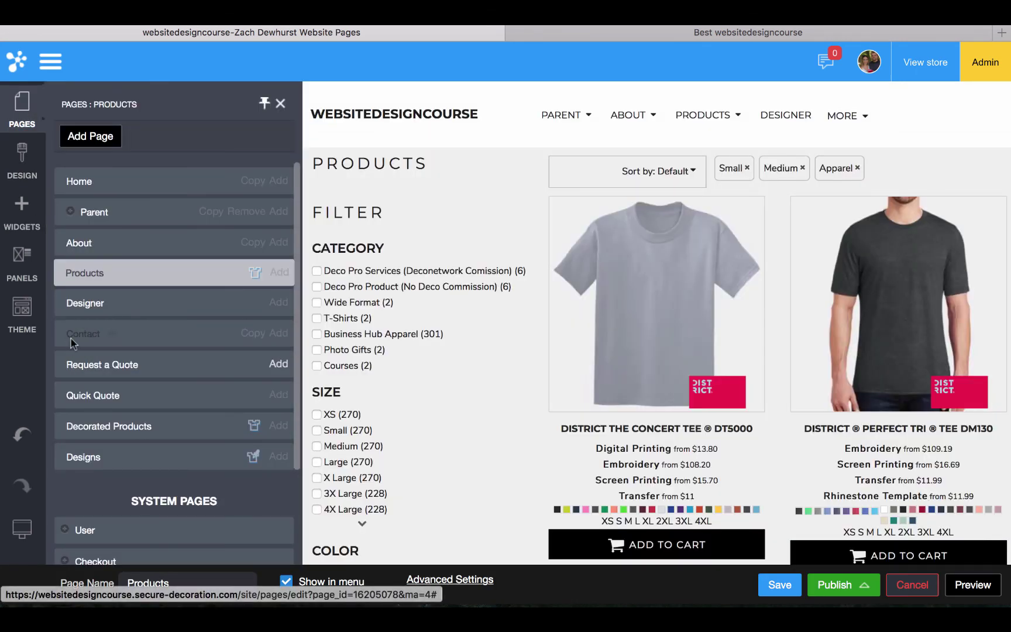
click(23, 212)
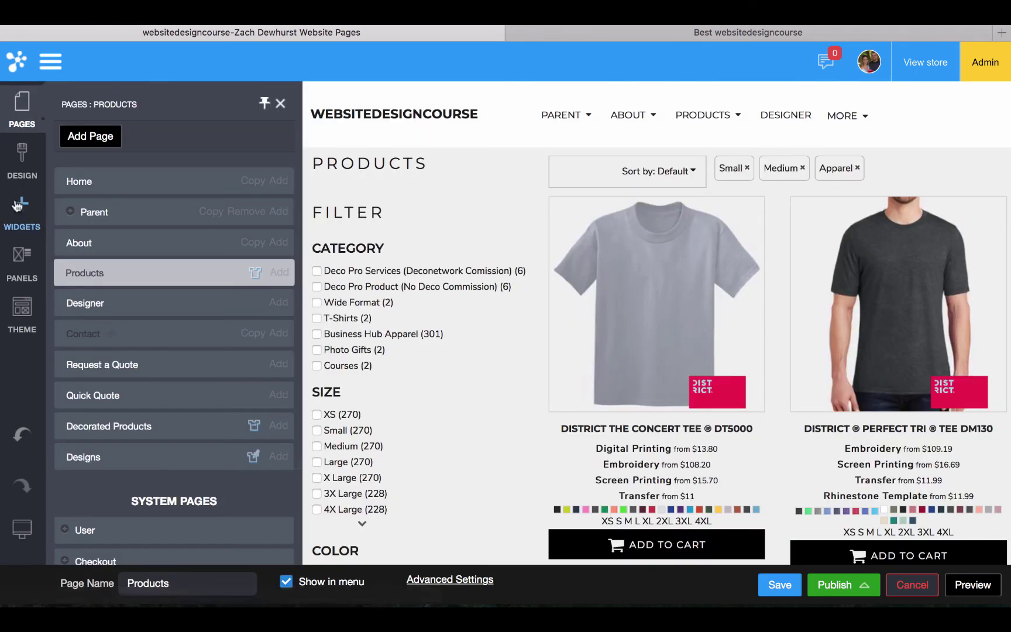
scroll(114, 364, down, 5)
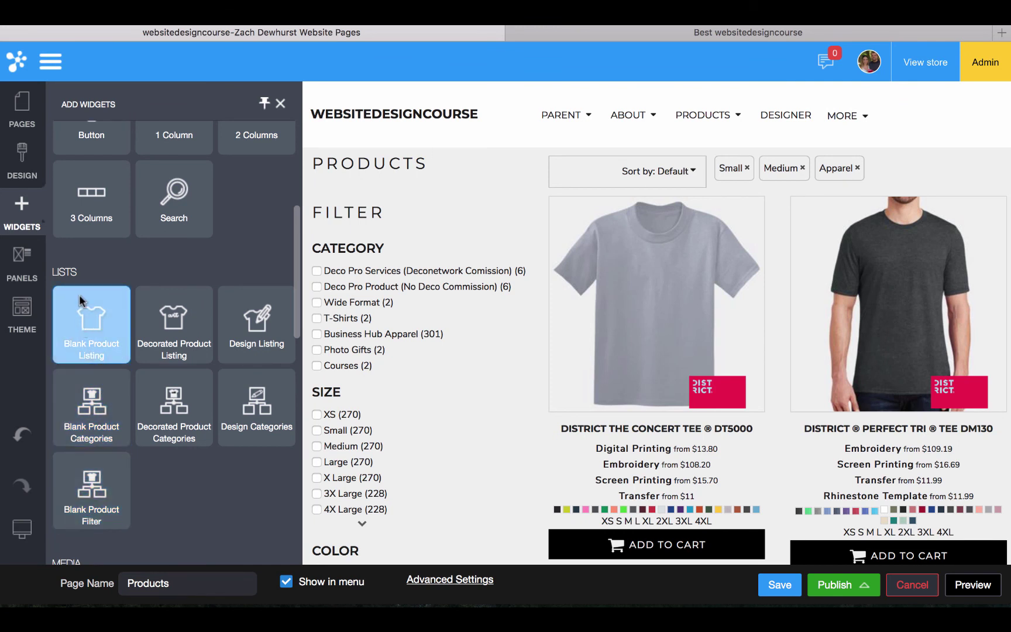
click(34, 117)
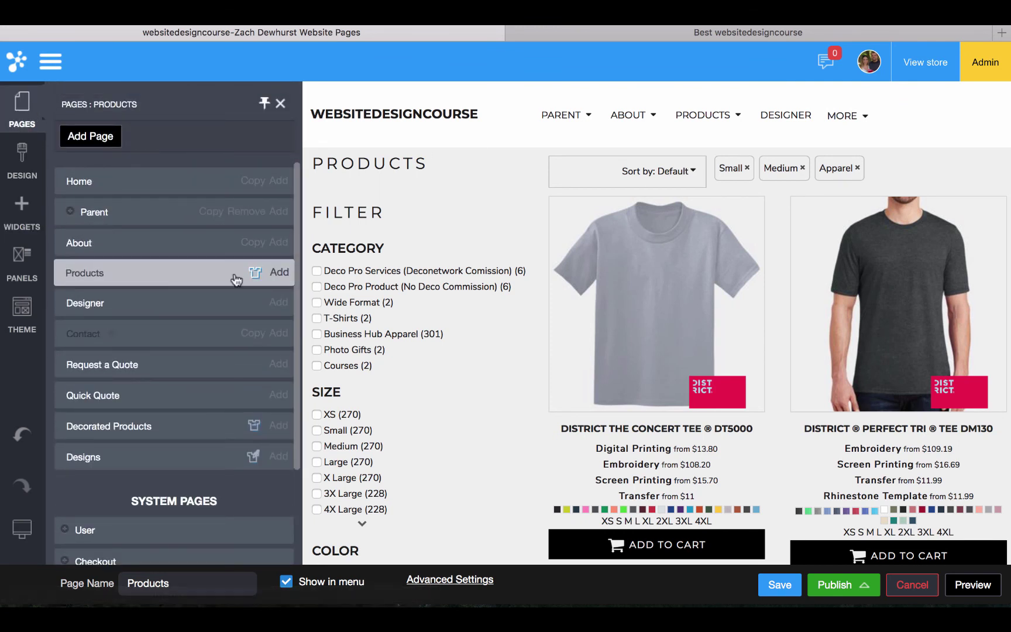
mouse_move(251, 274)
click(22, 214)
scroll(142, 351, down, 3)
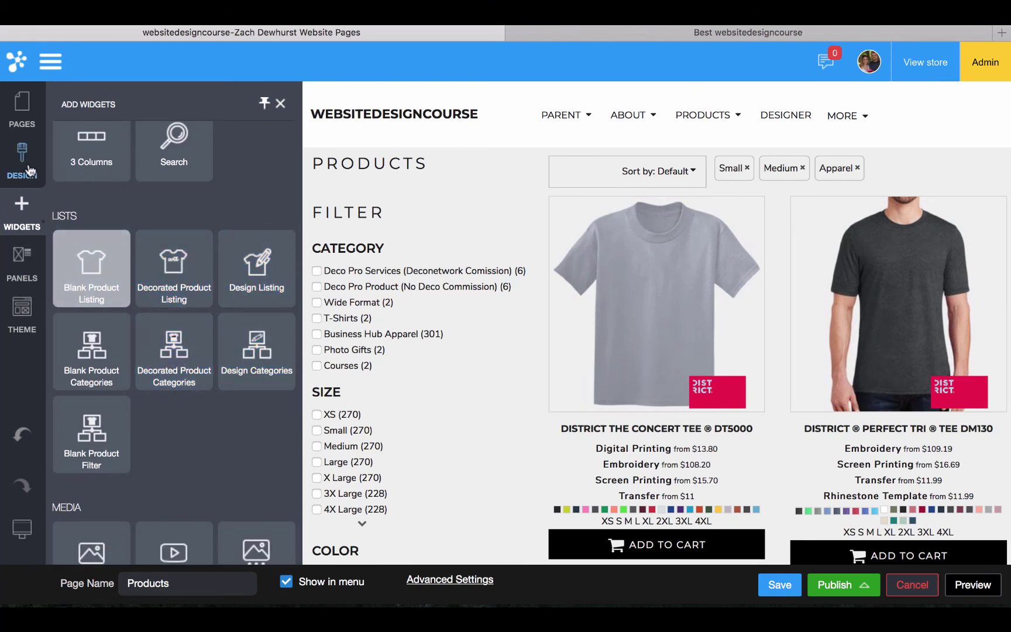
click(24, 111)
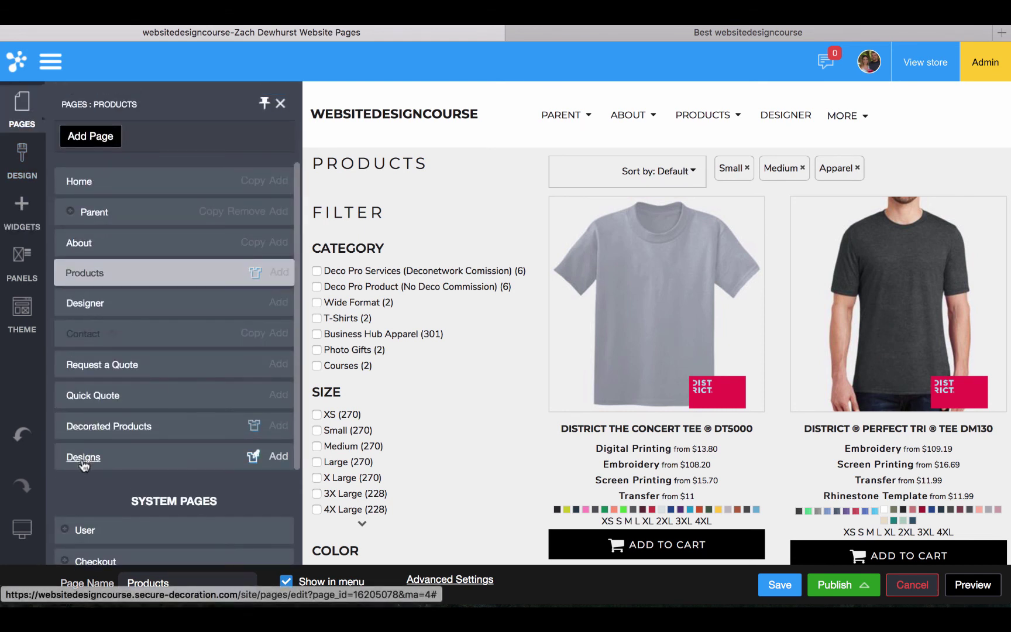